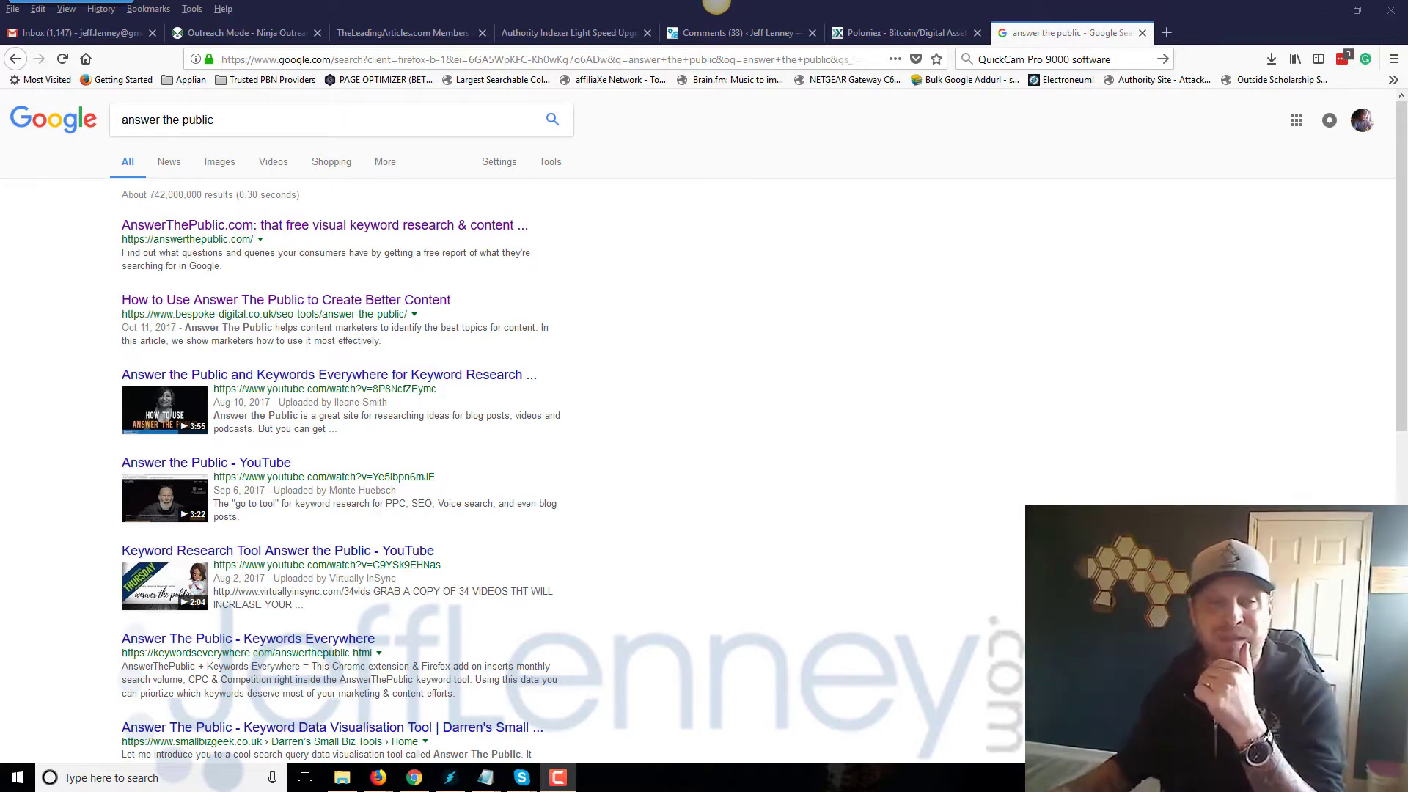
# - Open AnswerThePublic.com from the search results and get content ideas for the keyword "woodworking" with the language kept at EN
pyautogui.click(183, 229)
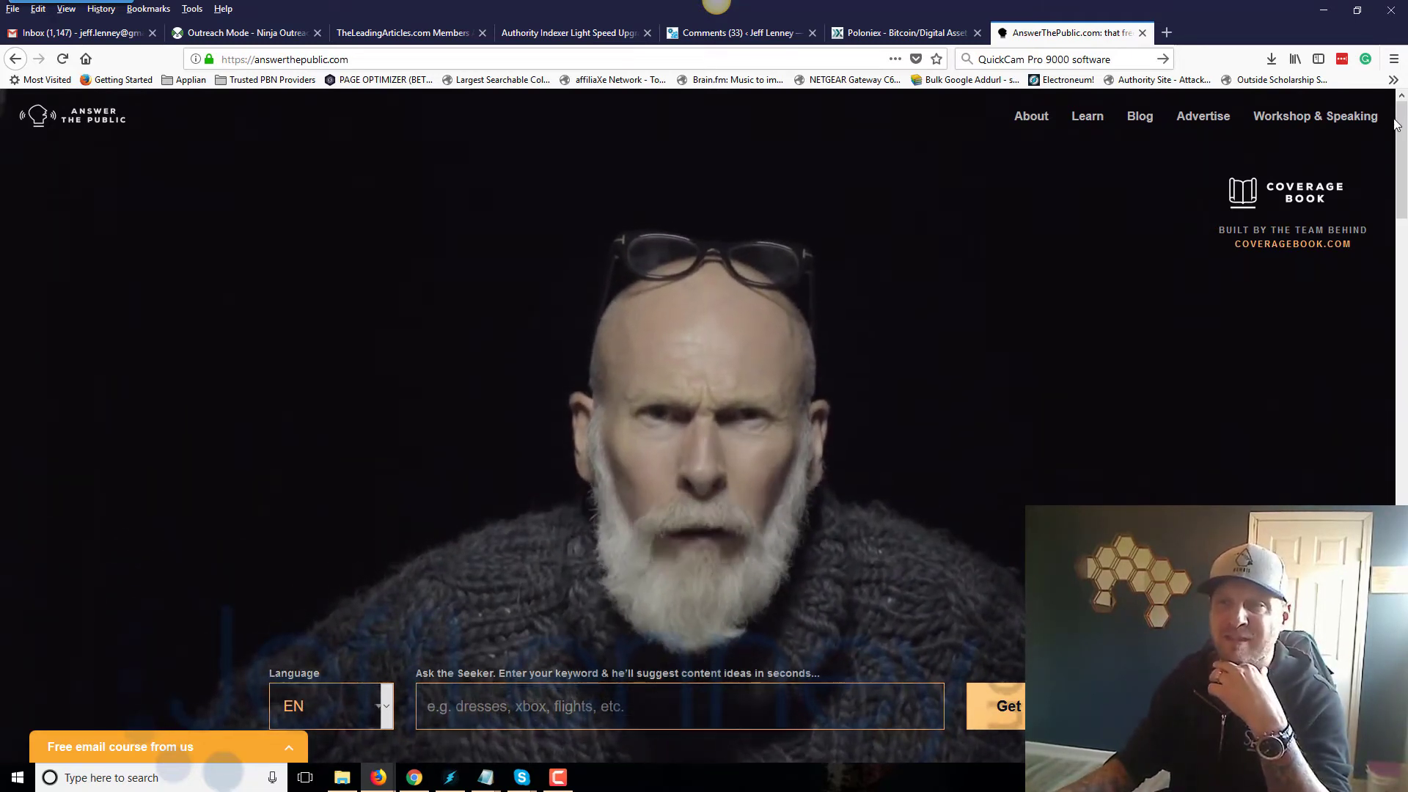
pyautogui.moveTo(1395, 125)
pyautogui.mouseDown()
pyautogui.moveTo(1396, 165)
pyautogui.moveTo(1394, 127)
pyautogui.mouseUp()
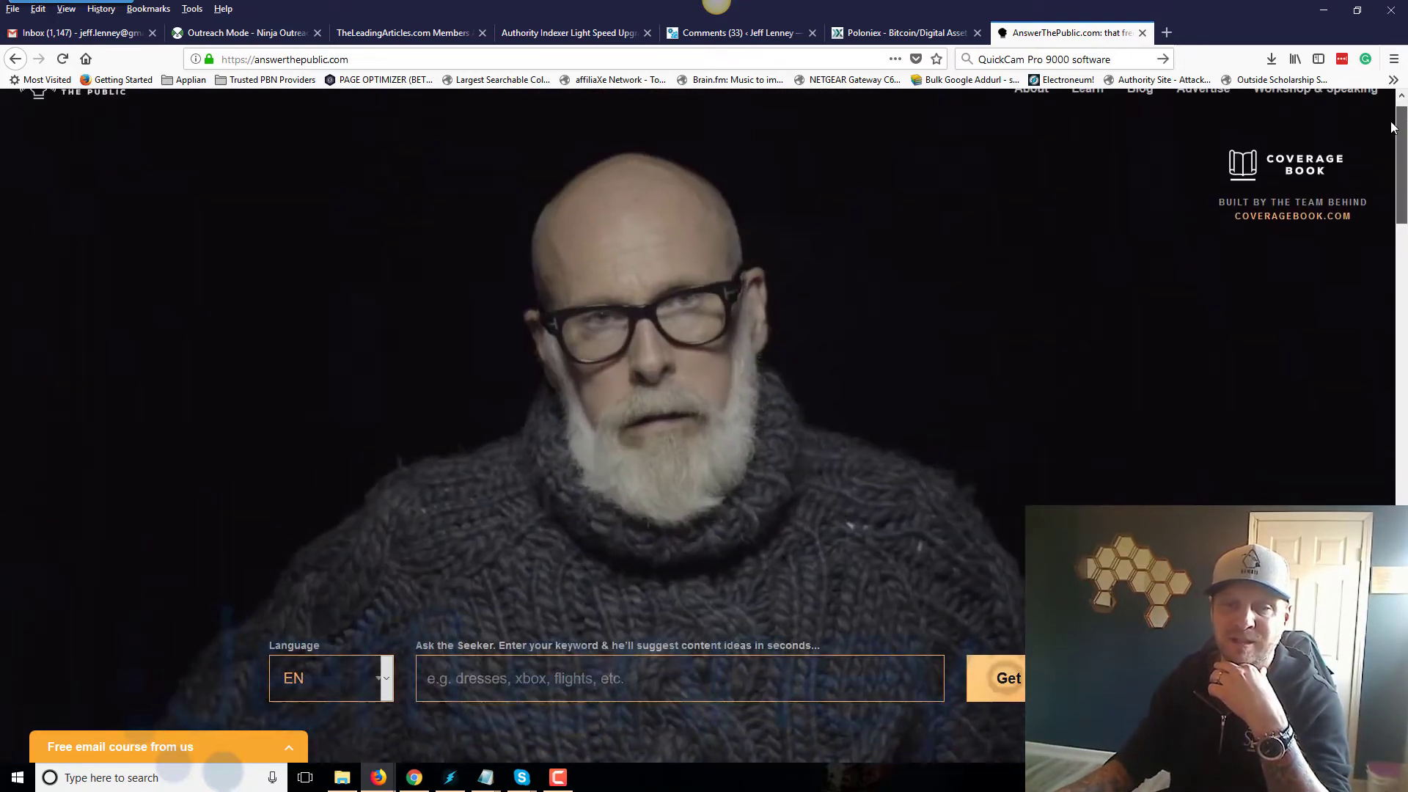
pyautogui.click(655, 680)
pyautogui.write('w')
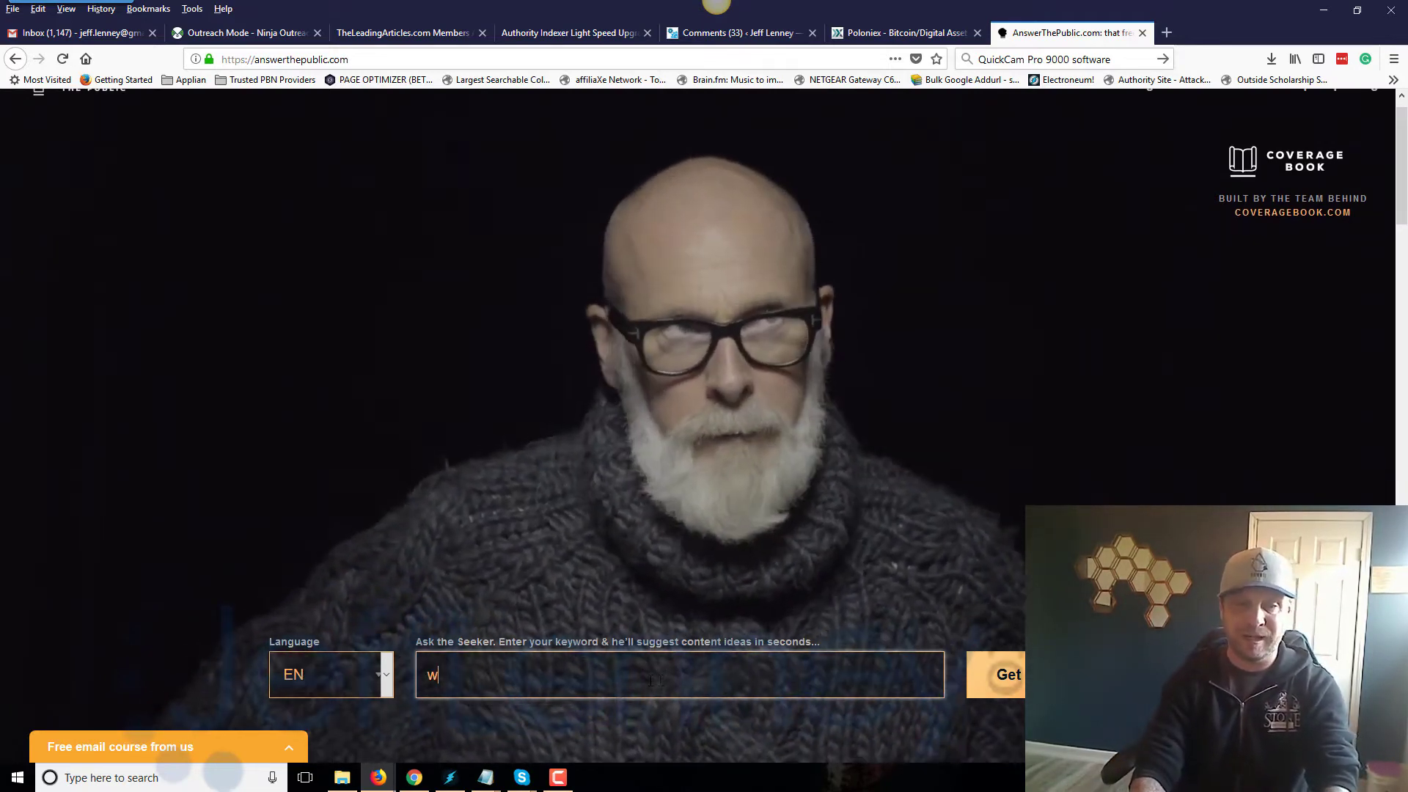
pyautogui.write('oodworking')
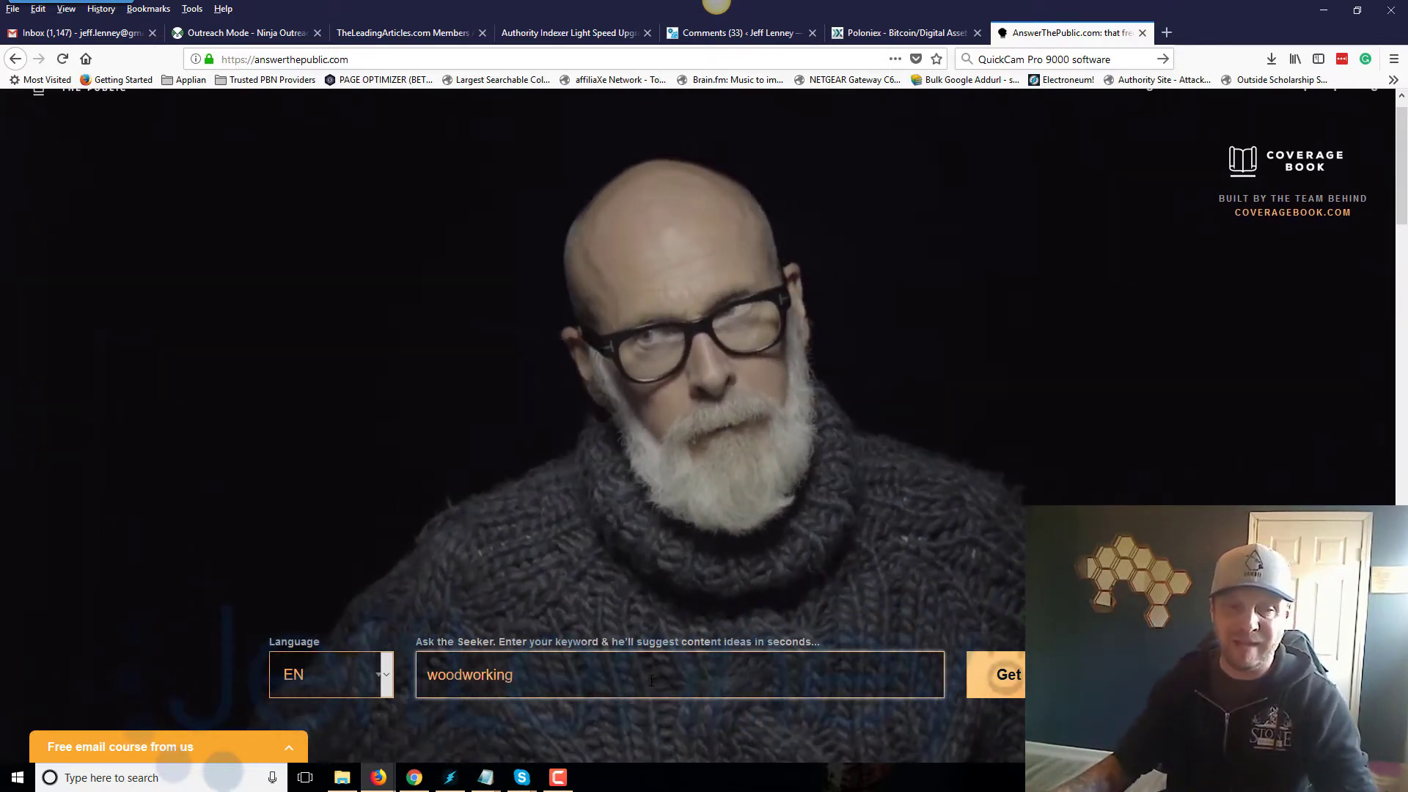
pyautogui.click(292, 673)
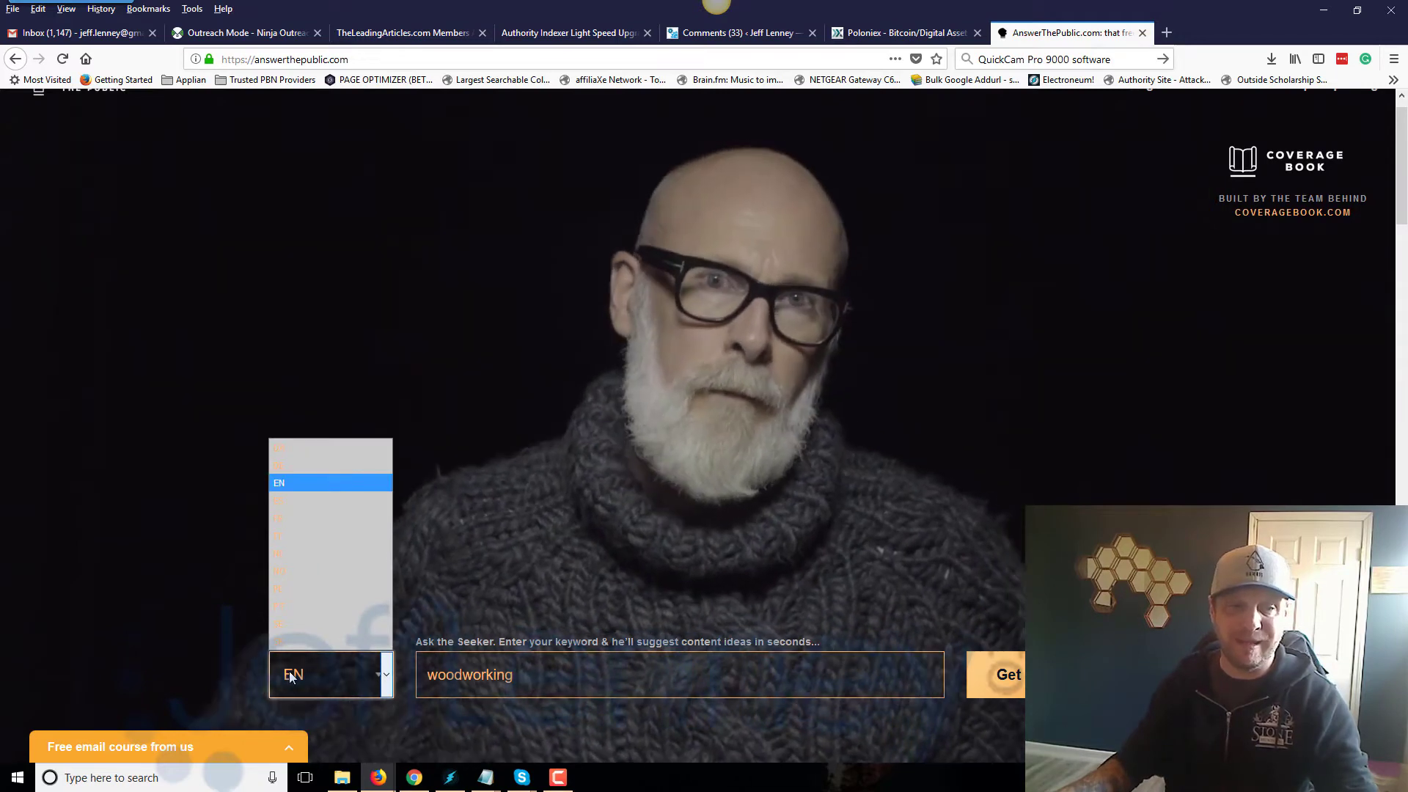
pyautogui.click(291, 675)
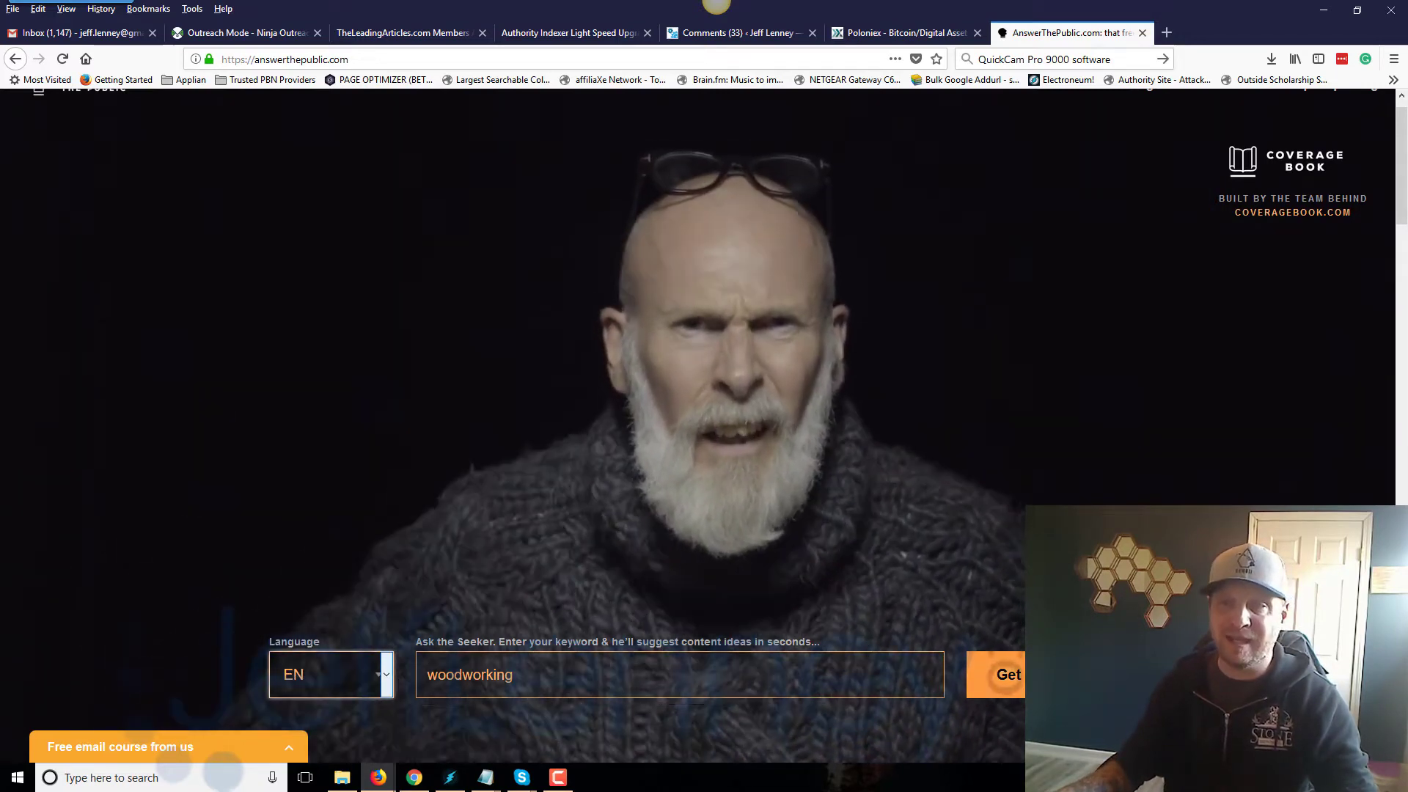
pyautogui.press('Return')
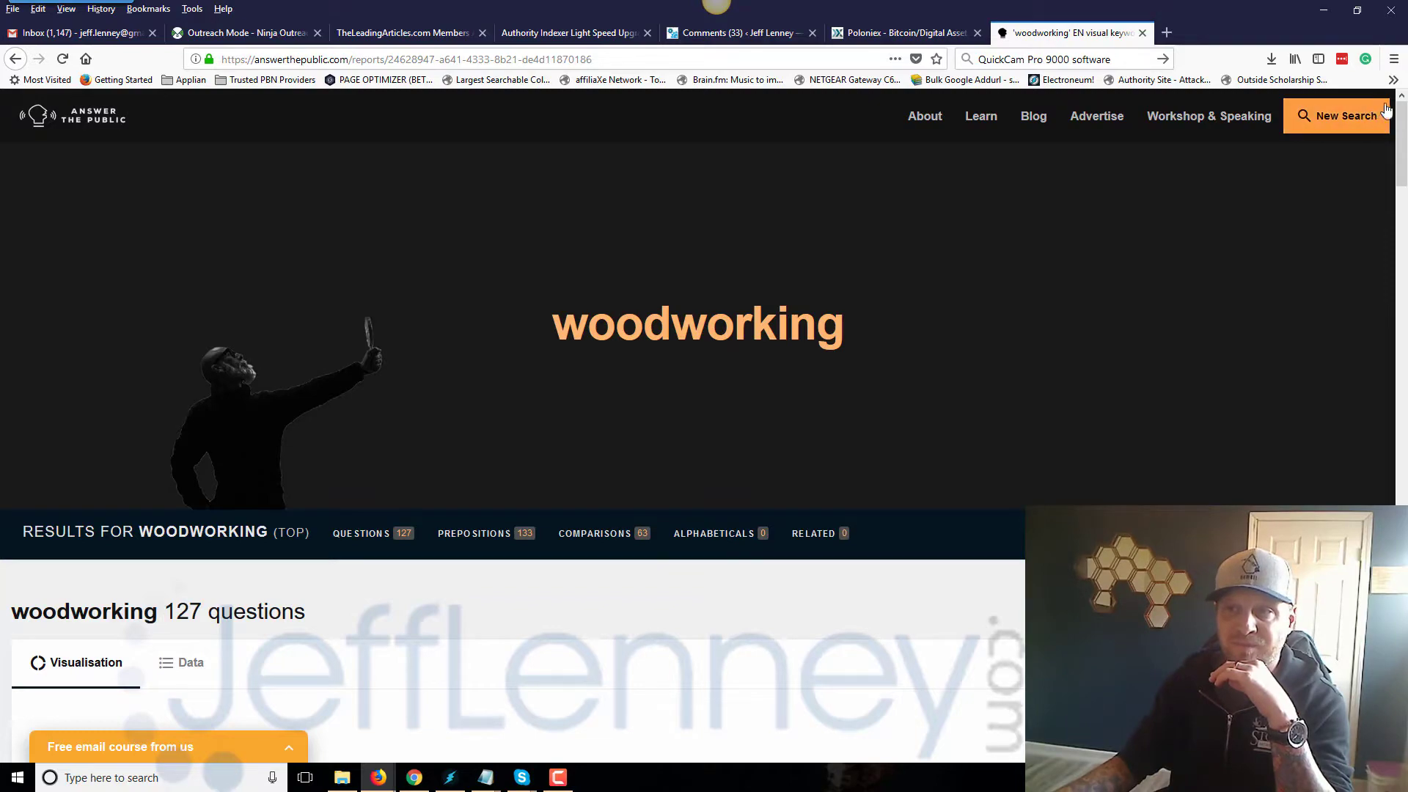
# - Show the woodworking questions as a data list and look through the question groups
pyautogui.moveTo(1401, 110); pyautogui.dragTo(1401, 150)
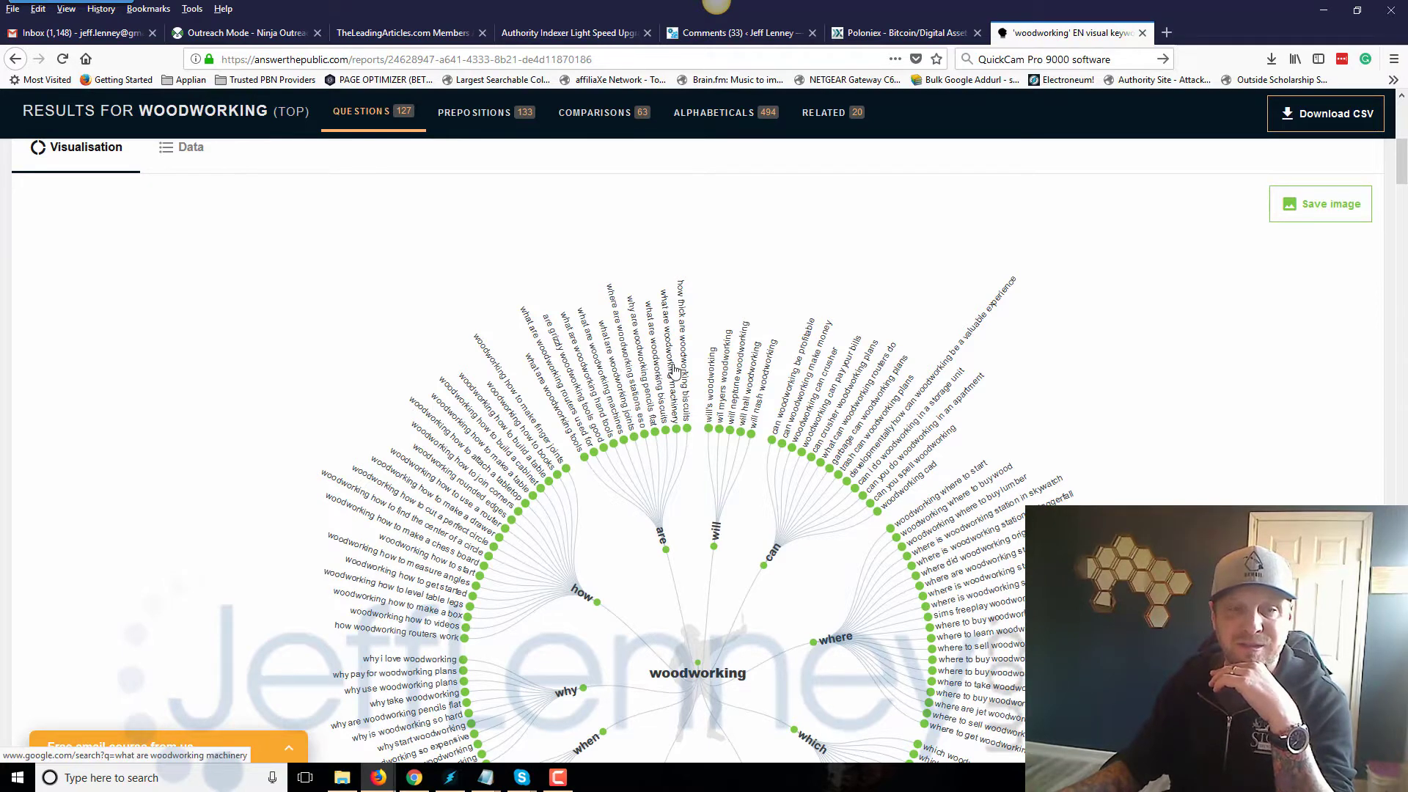
pyautogui.scroll(2, 220, 264)
pyautogui.click(189, 231)
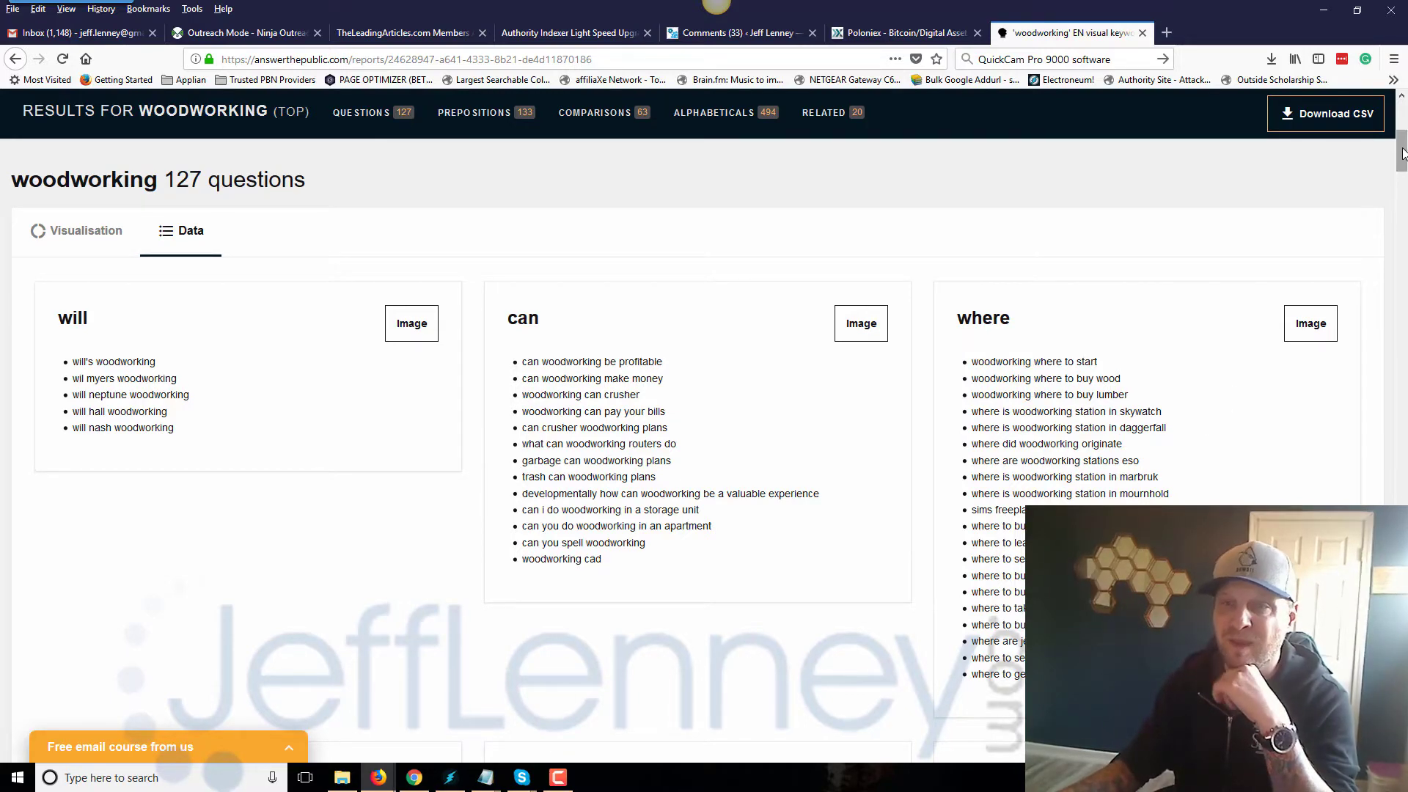
pyautogui.scroll(-7, 1386, 189)
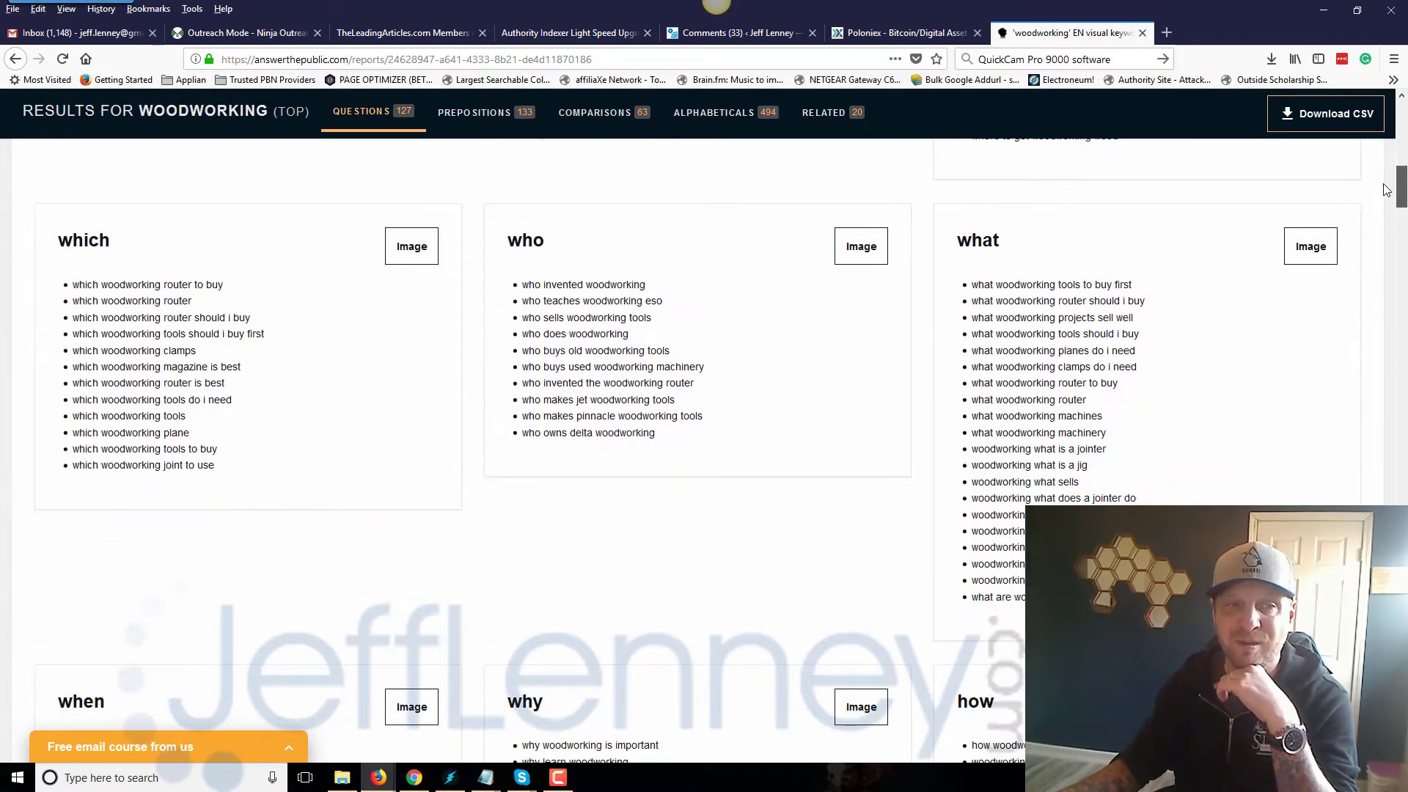
pyautogui.scroll(-10, 1384, 213)
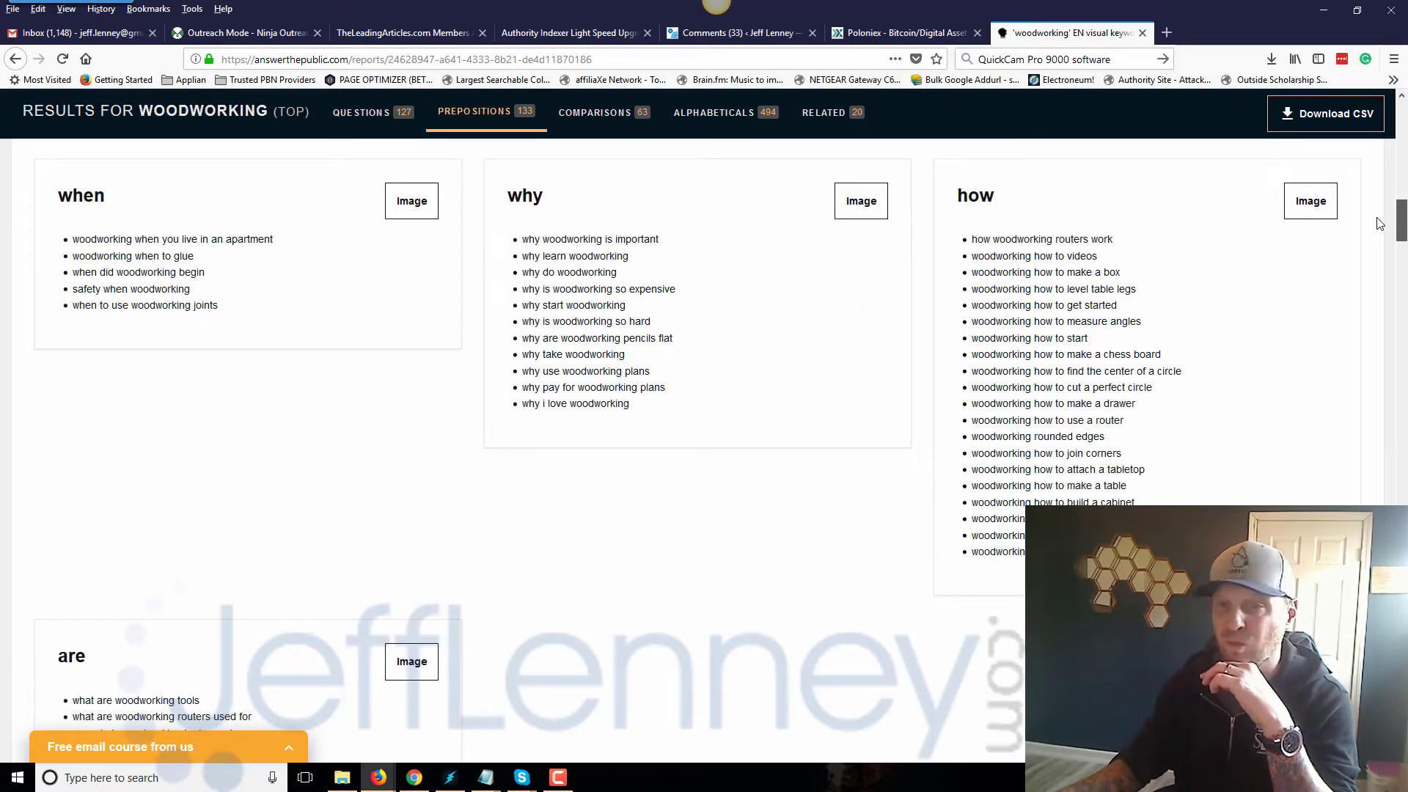
# - Show the woodworking prepositions and comparisons as data lists, highlighting the phrase "woodworking with hand tools only" among the prepositions
pyautogui.scroll(-6, 1382, 247)
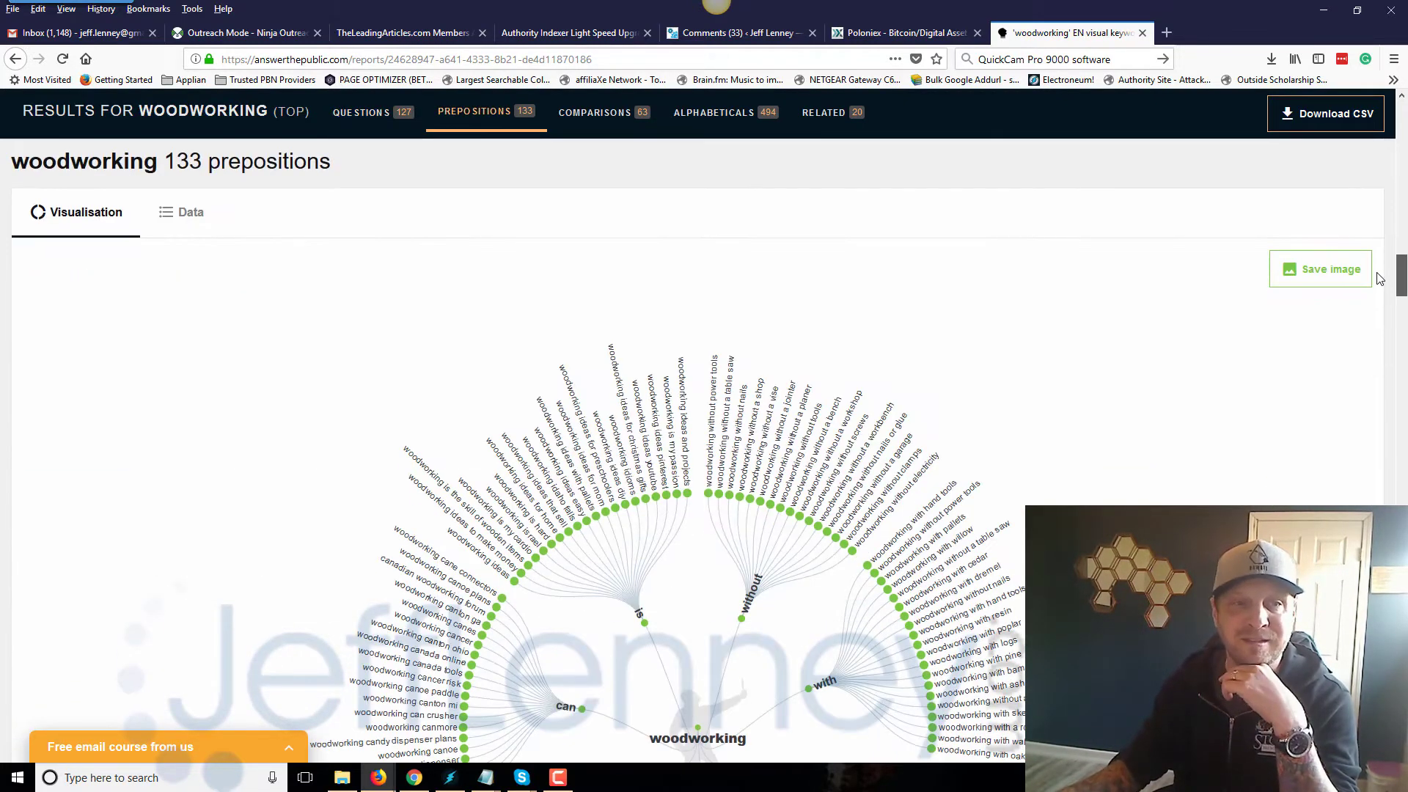
pyautogui.click(192, 215)
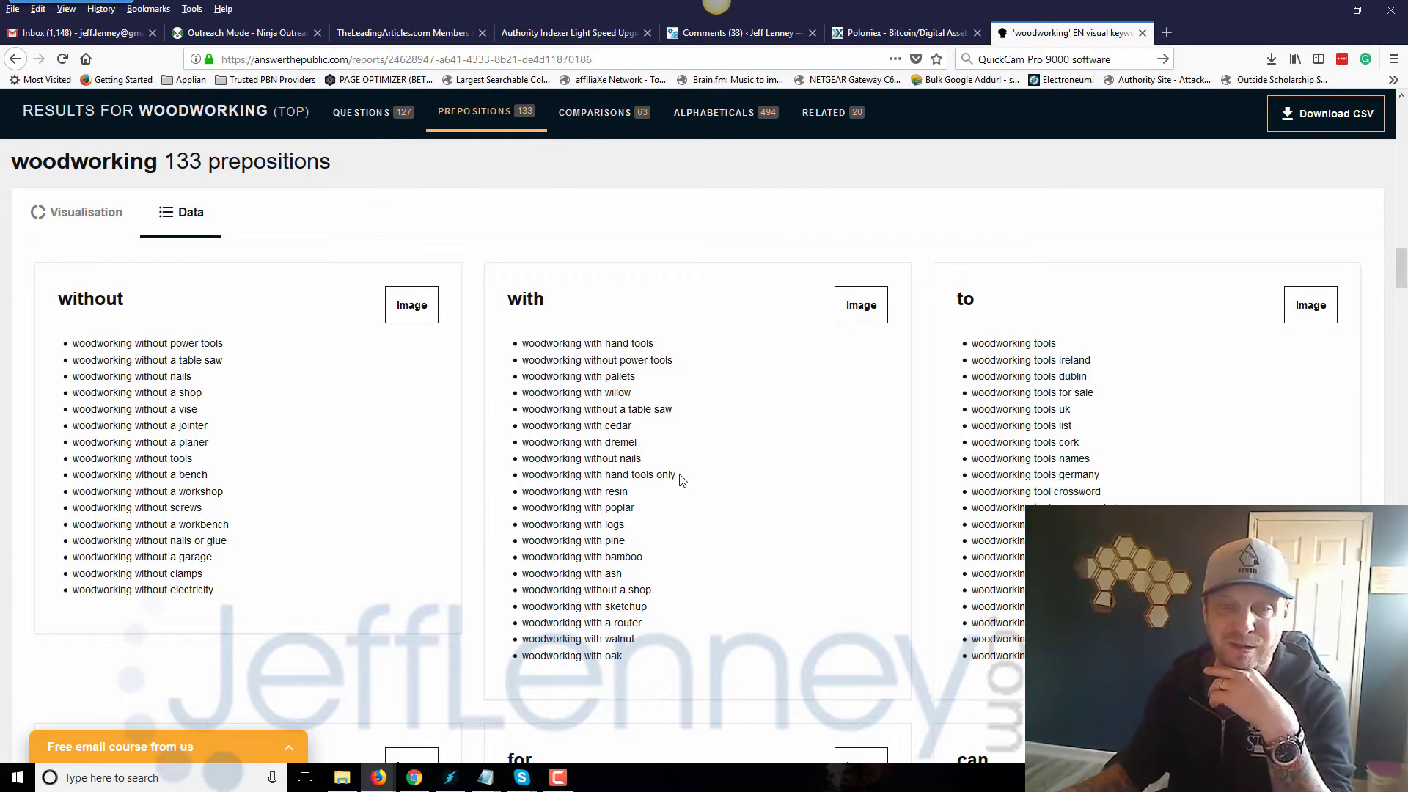
pyautogui.moveTo(669, 475); pyautogui.dragTo(537, 475)
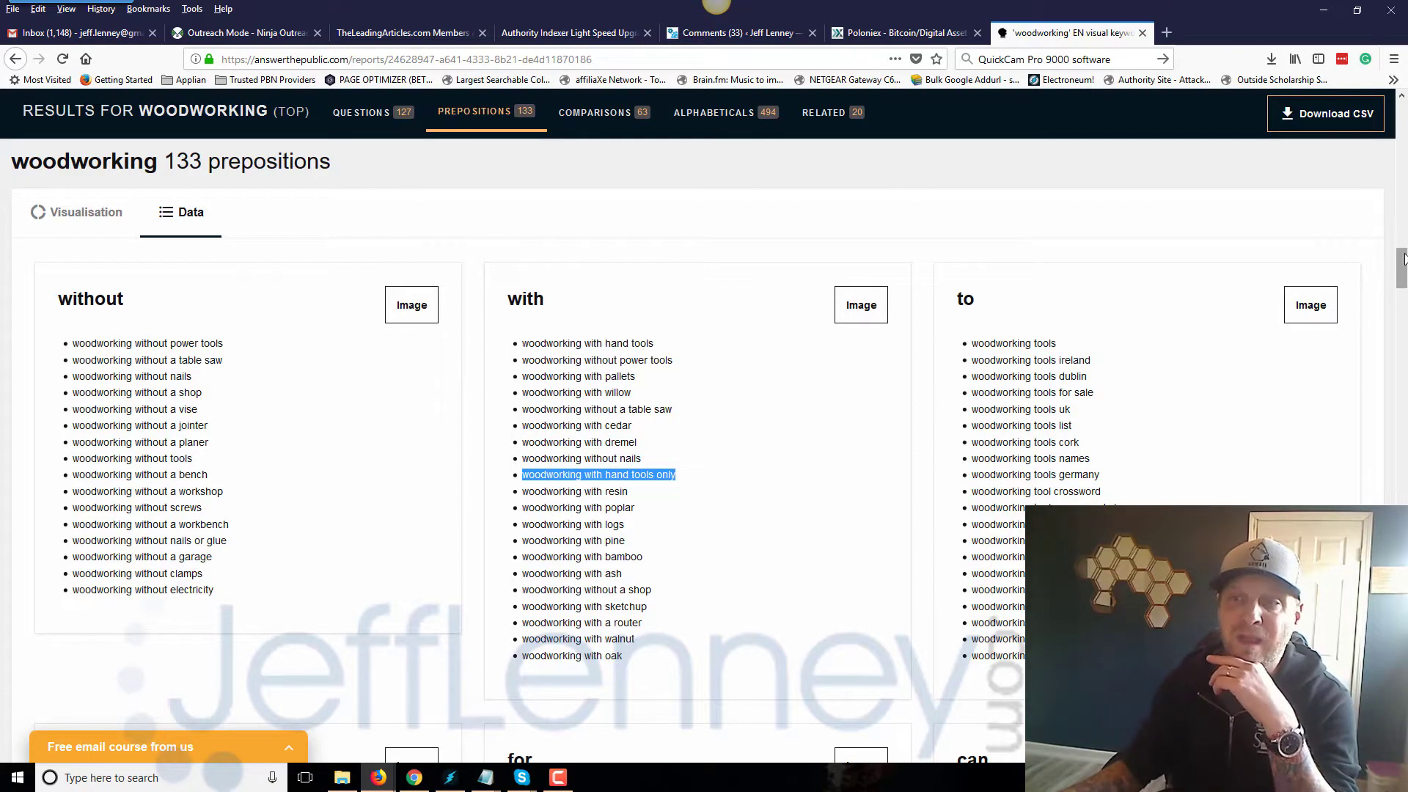
pyautogui.moveTo(1404, 259); pyautogui.dragTo(1404, 352)
pyautogui.click(191, 286)
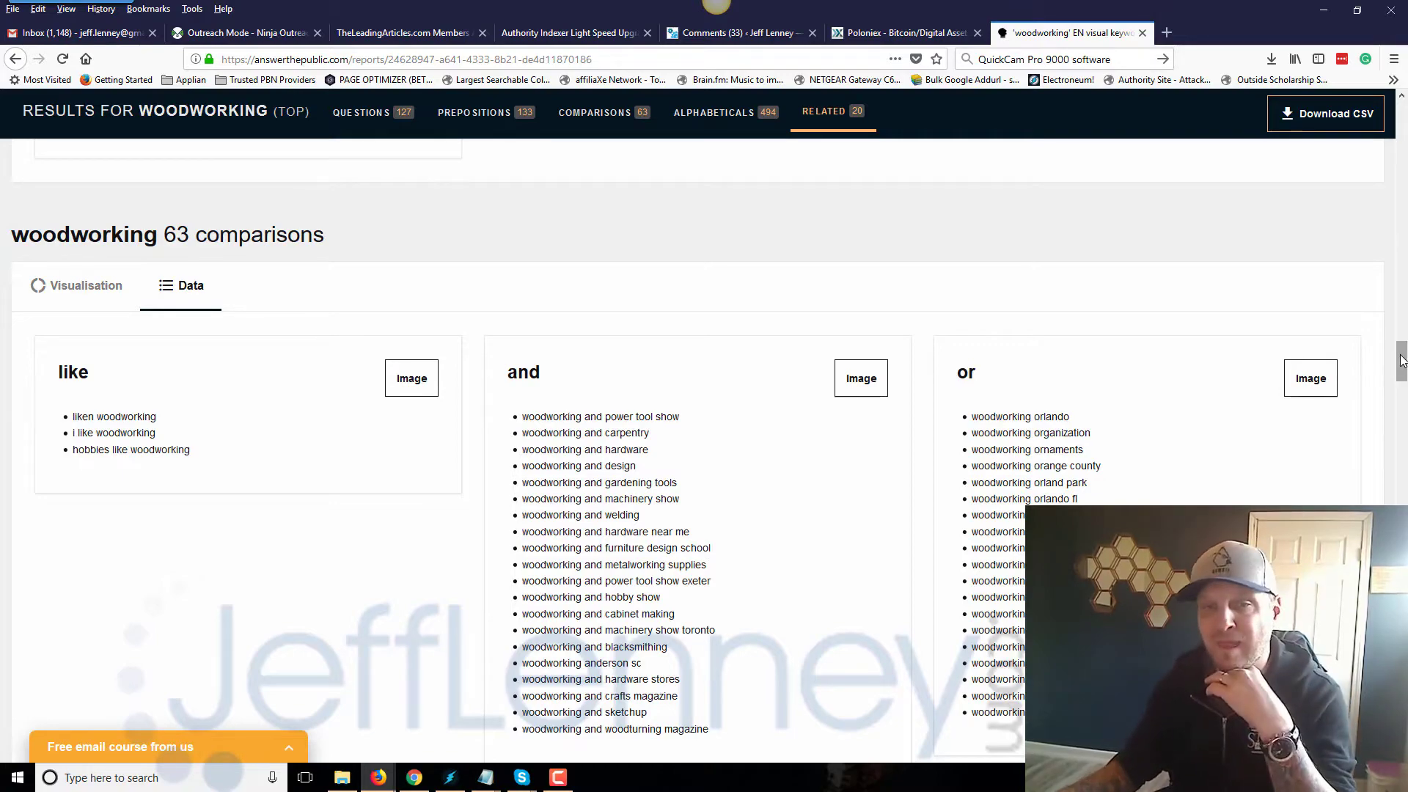
# - Run a new search for the keyword "affiliate marketing"
pyautogui.moveTo(1400, 361); pyautogui.dragTo(1397, 106)
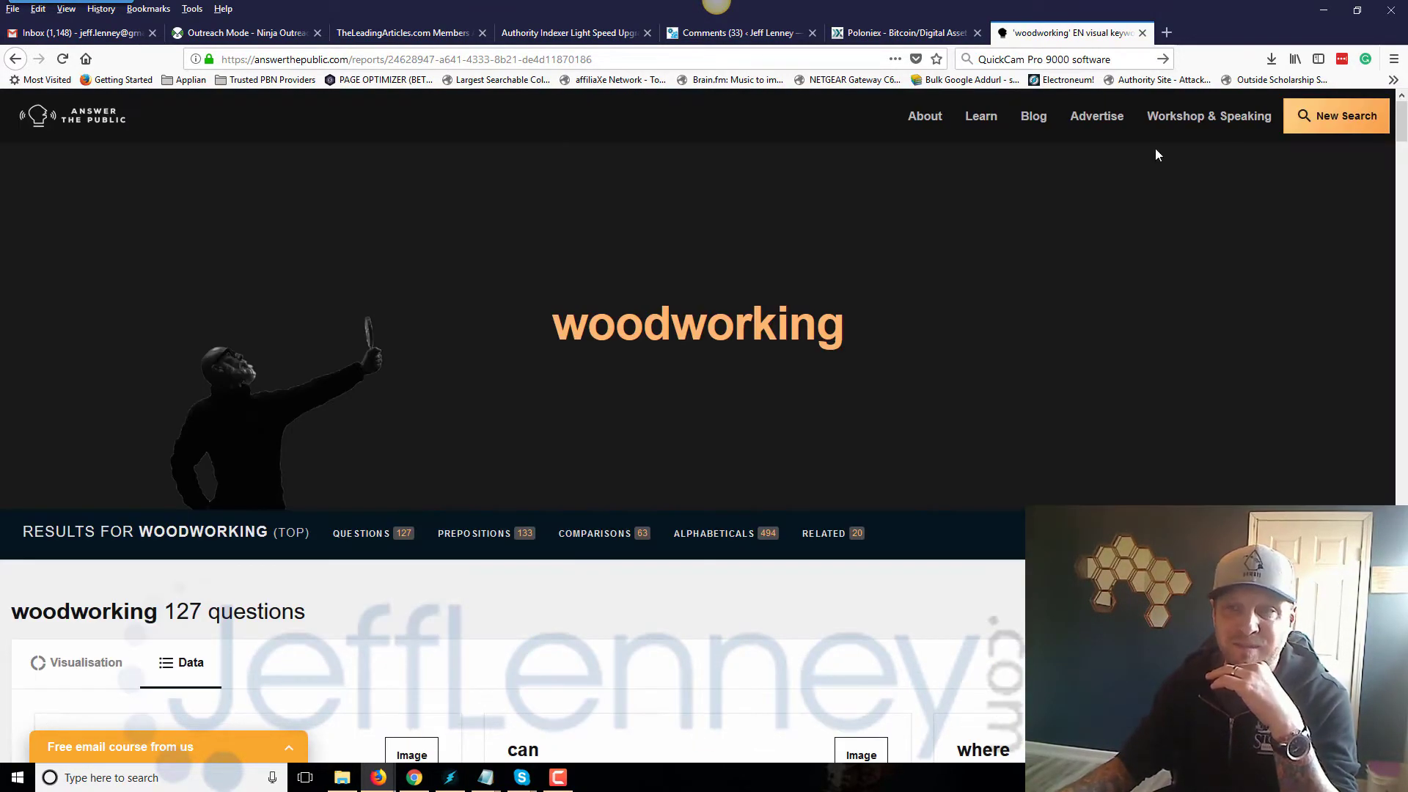
pyautogui.click(1331, 121)
pyautogui.click(515, 221)
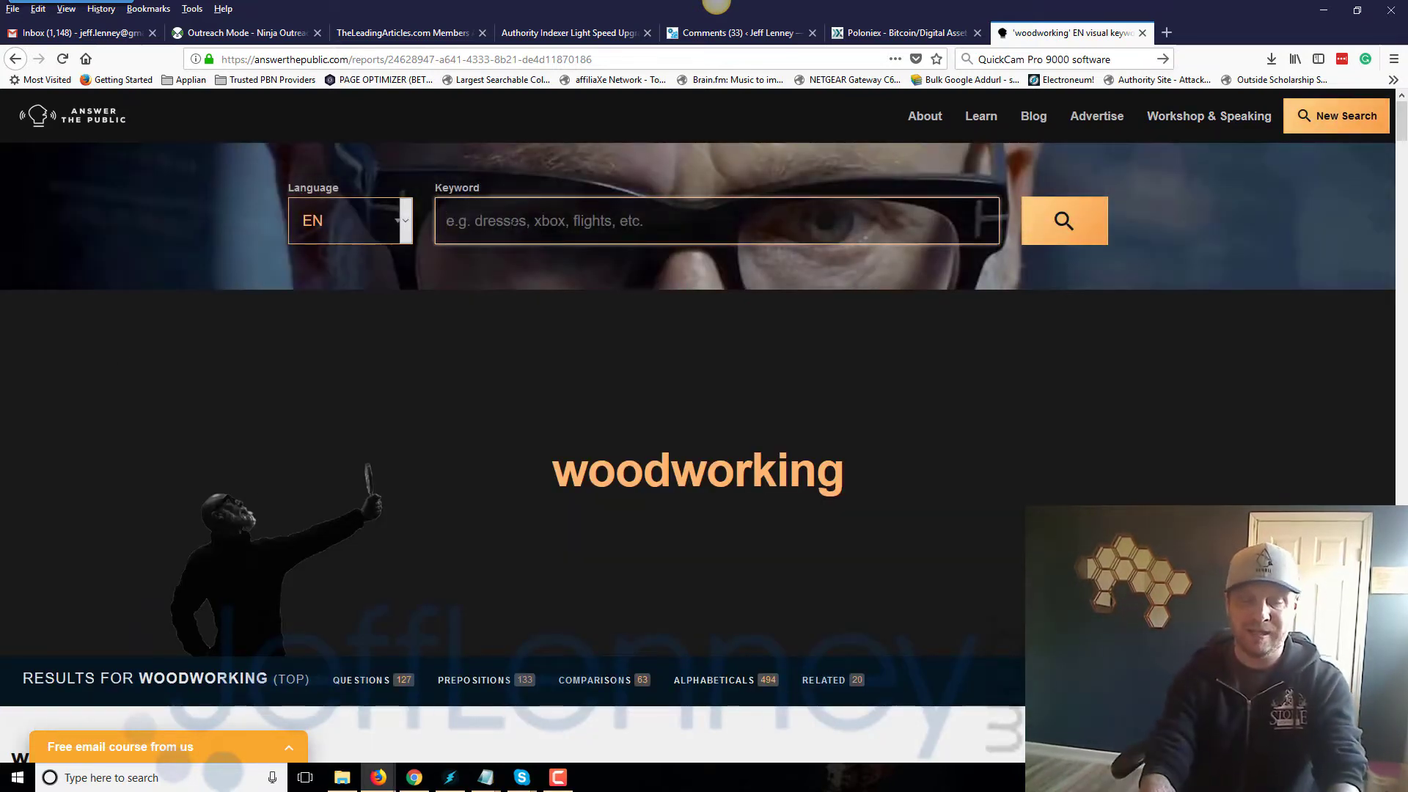
pyautogui.write('affiliate')
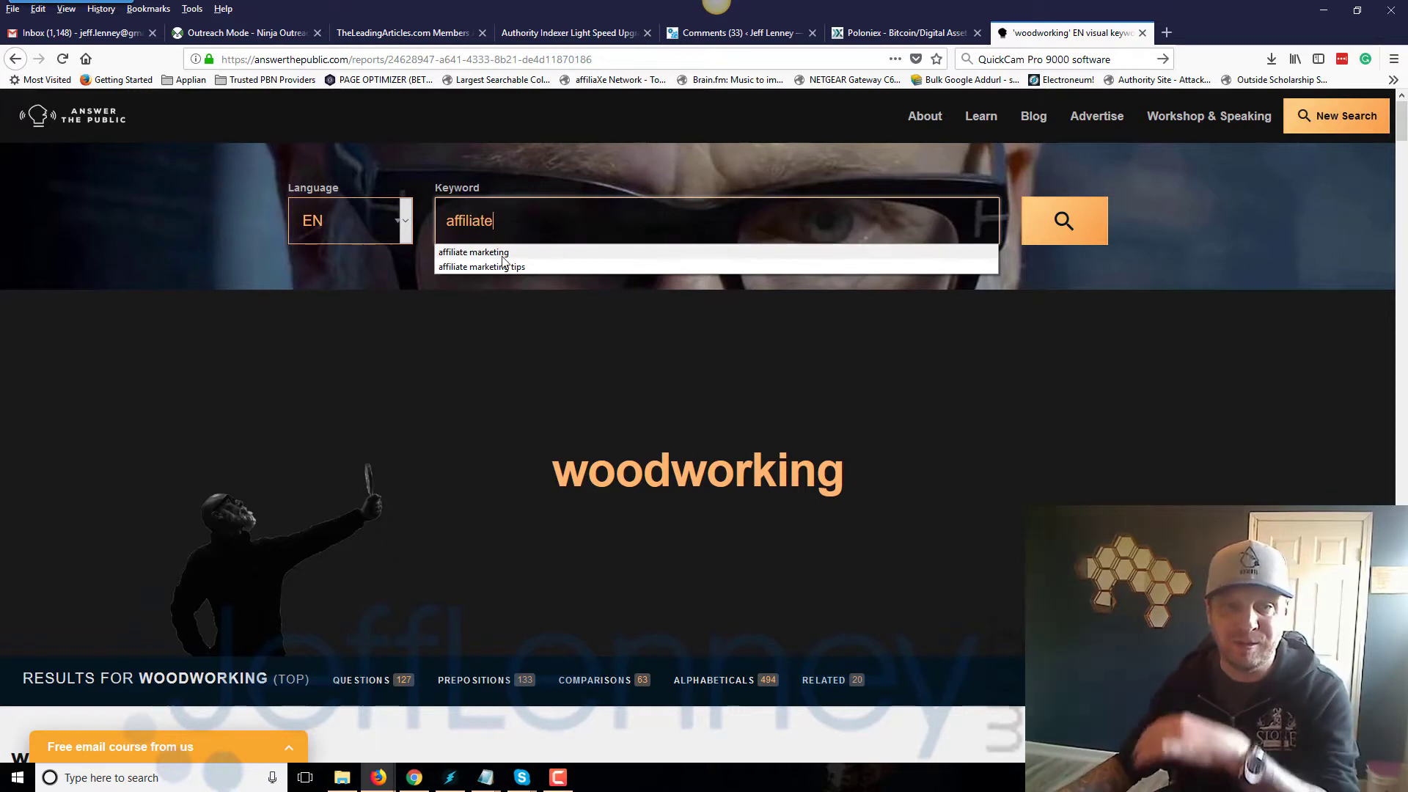
pyautogui.click(500, 253)
pyautogui.click(1080, 230)
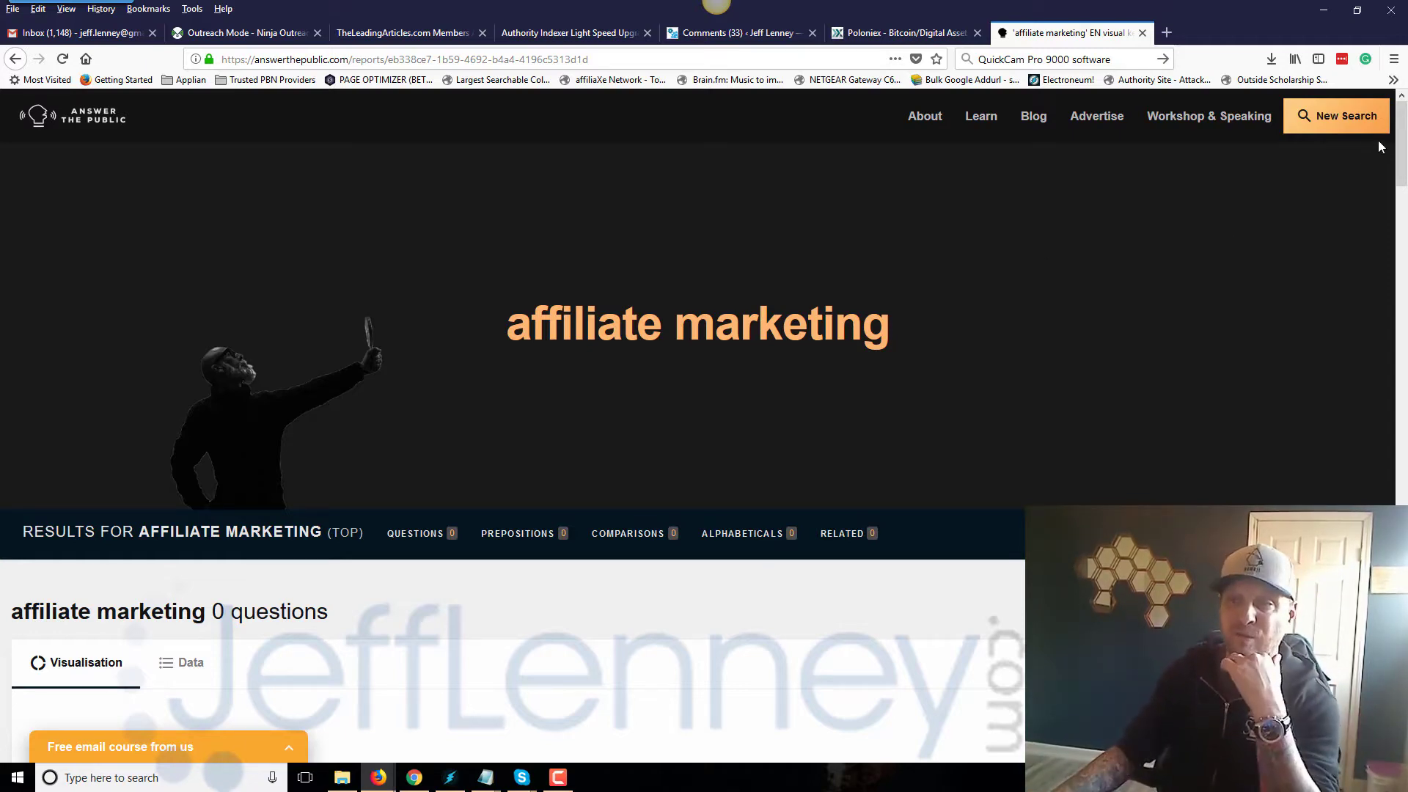
# - Try to show the affiliate marketing questions, prepositions and comparisons as data lists
pyautogui.moveTo(1401, 126); pyautogui.dragTo(1400, 225)
pyautogui.scroll(3, 295, 187)
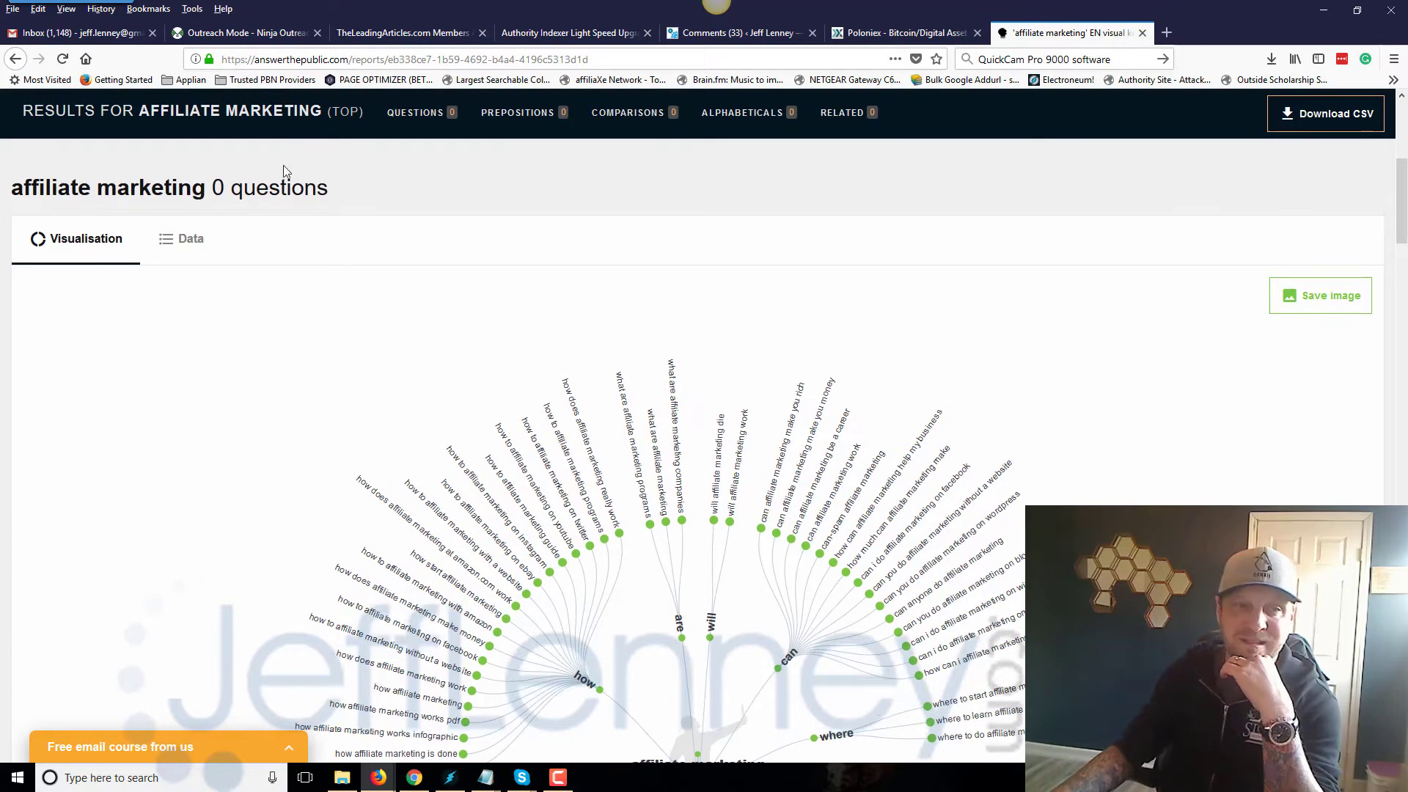
pyautogui.click(192, 239)
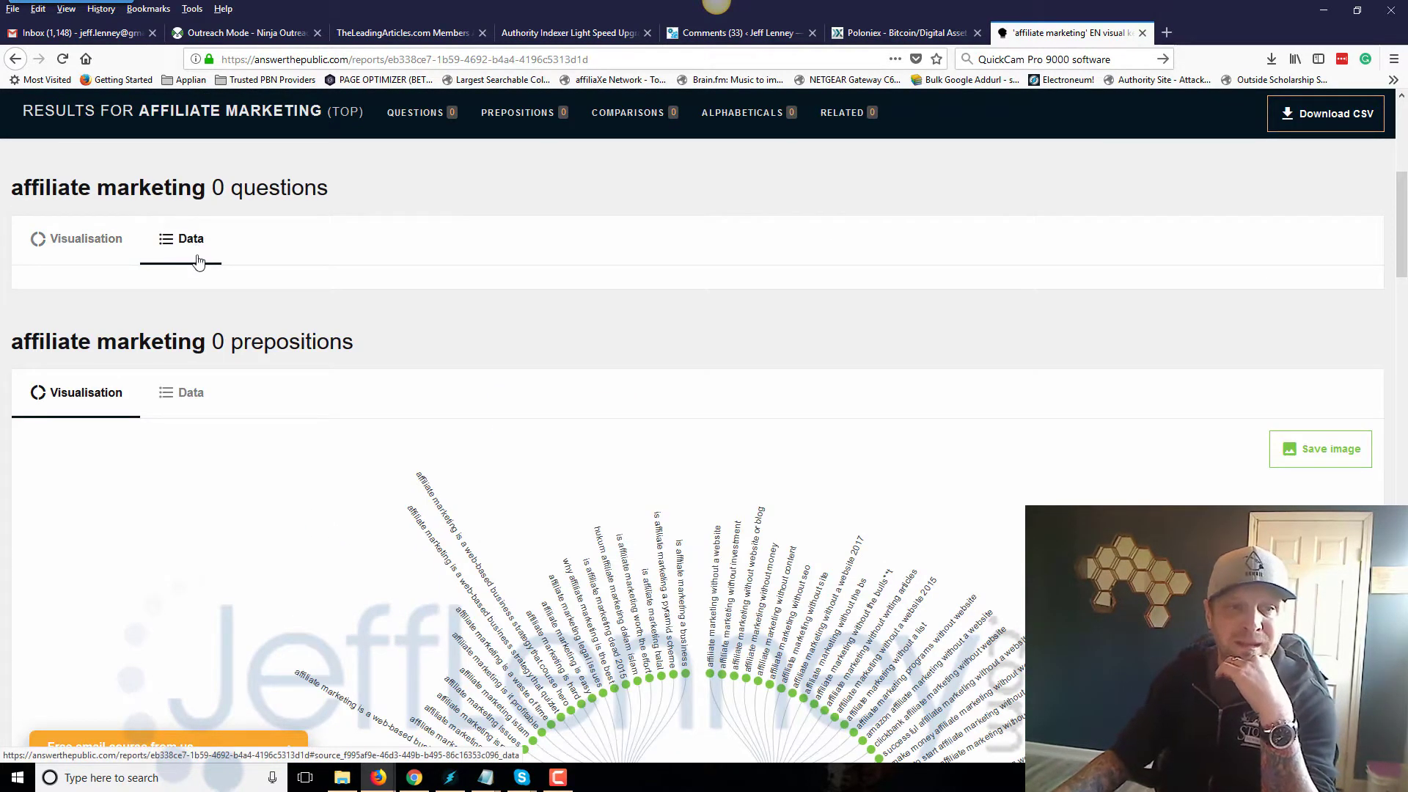
pyautogui.click(192, 400)
pyautogui.click(192, 547)
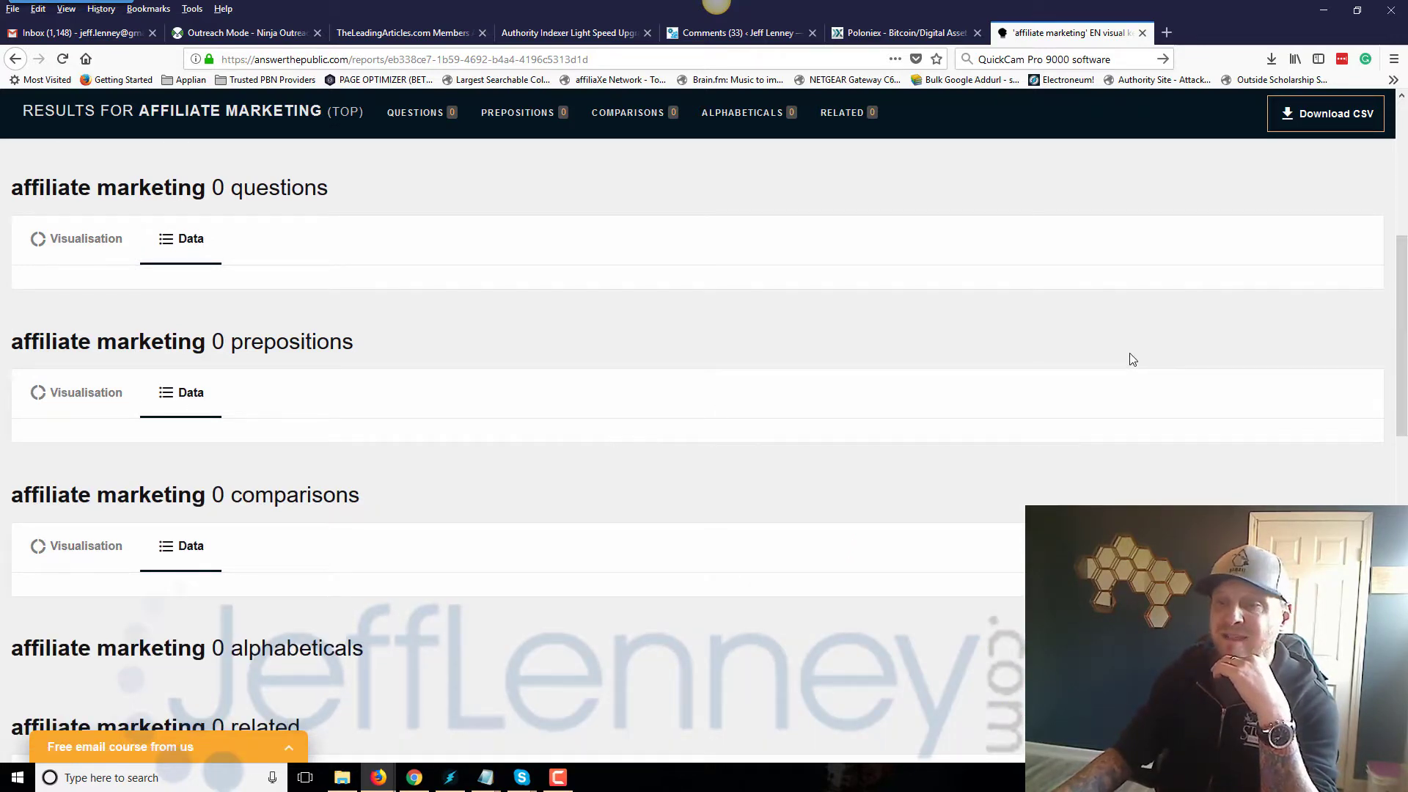
# - Reload the affiliate marketing report, show its questions as a data list and look through the question groups
pyautogui.moveTo(1401, 261); pyautogui.dragTo(1402, 147)
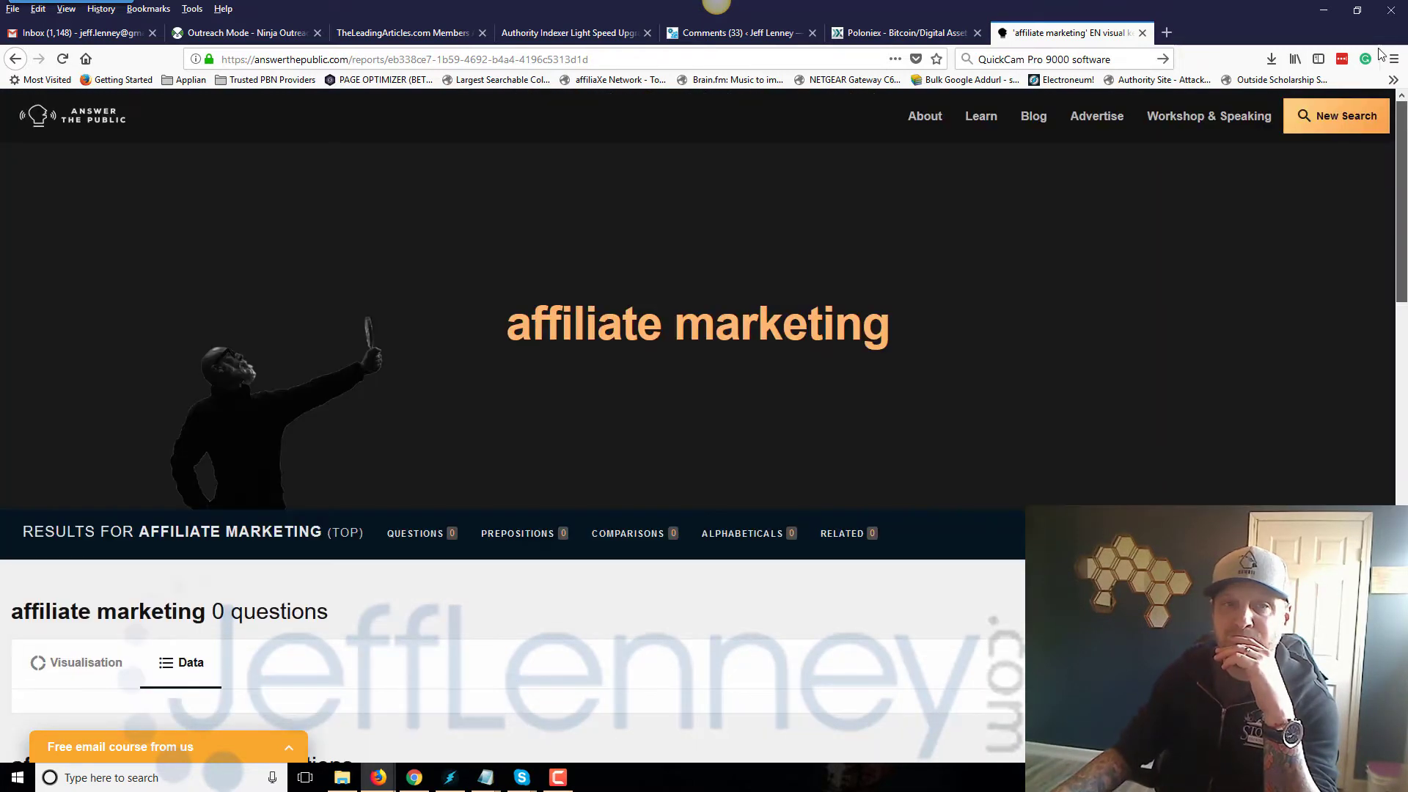
pyautogui.press('F5')
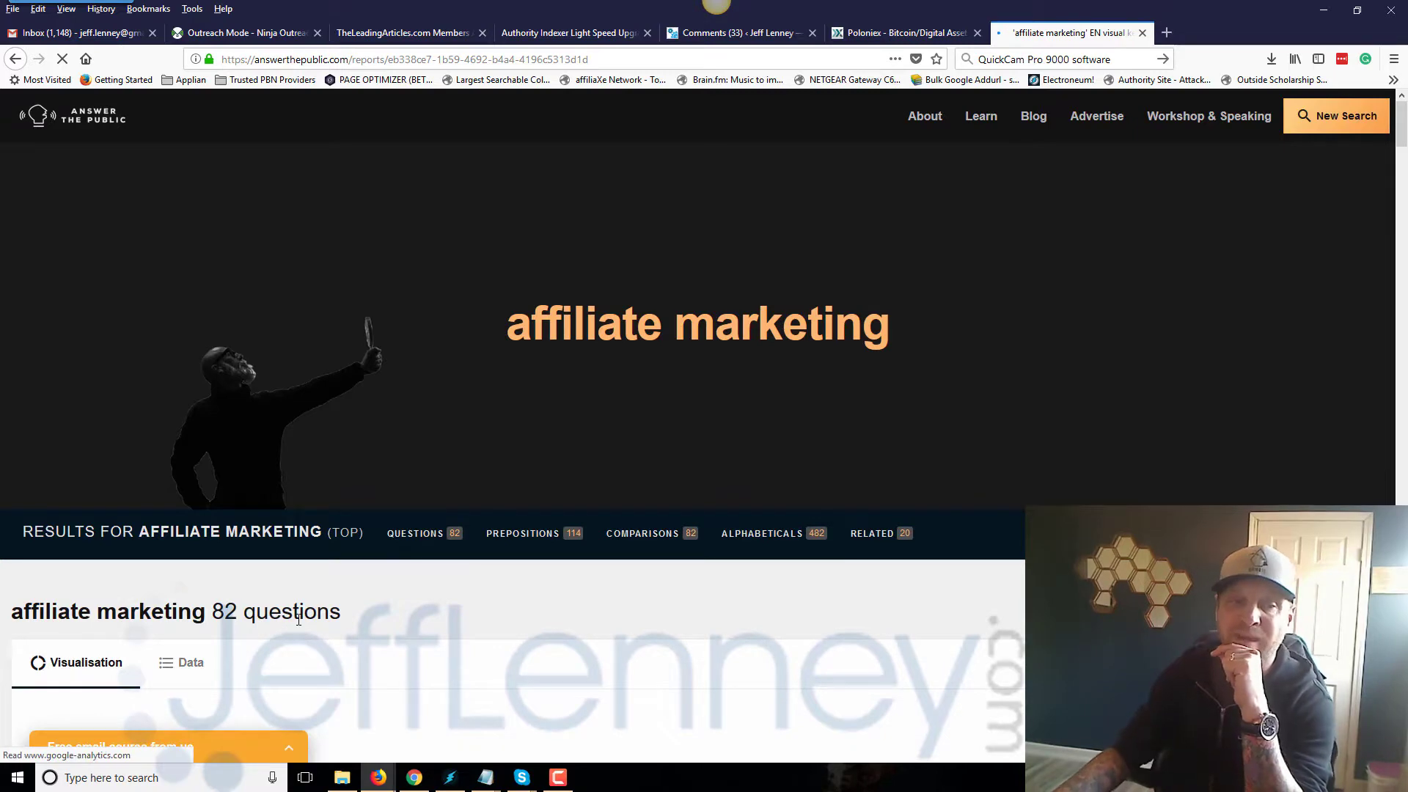
pyautogui.click(183, 664)
pyautogui.middleClick(456, 617)
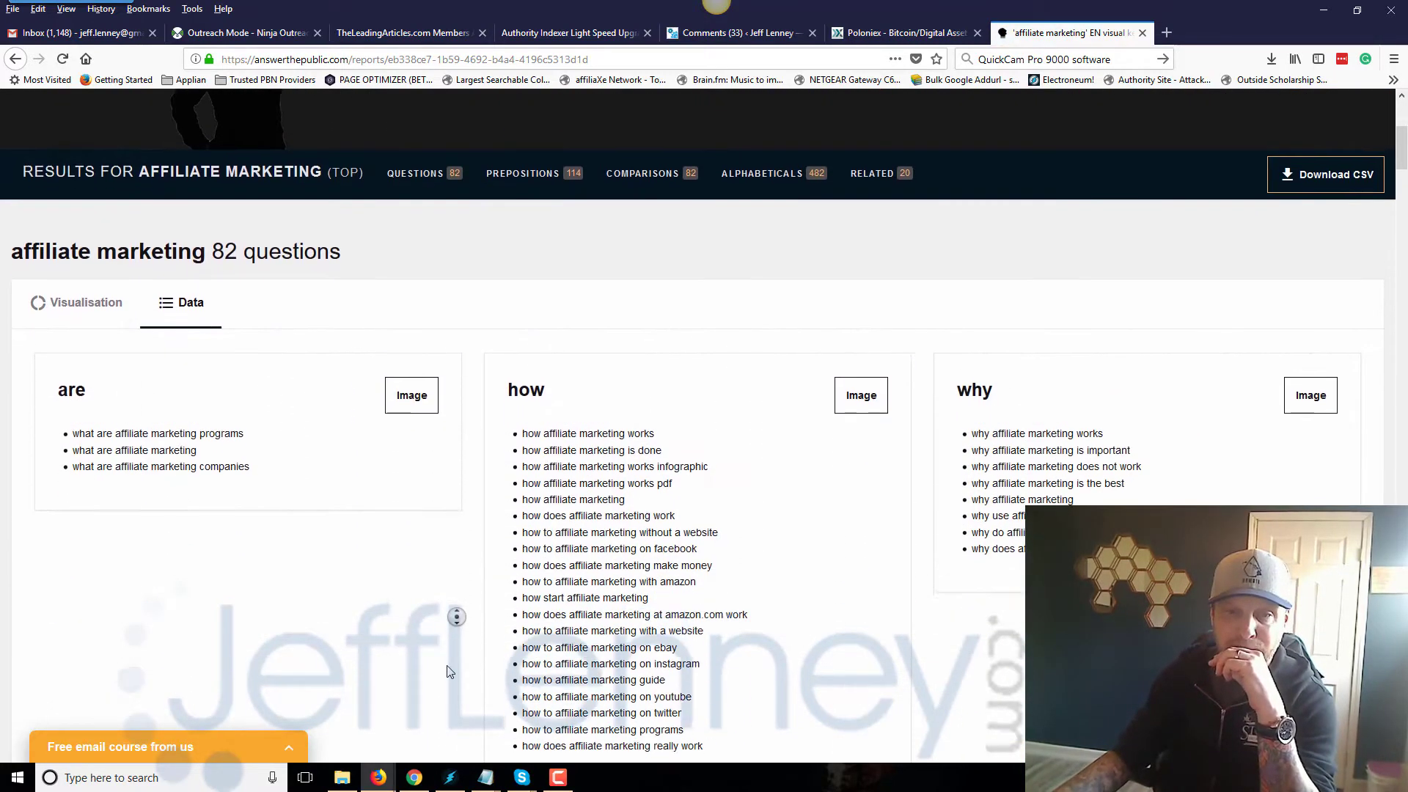
pyautogui.middleClick(450, 670)
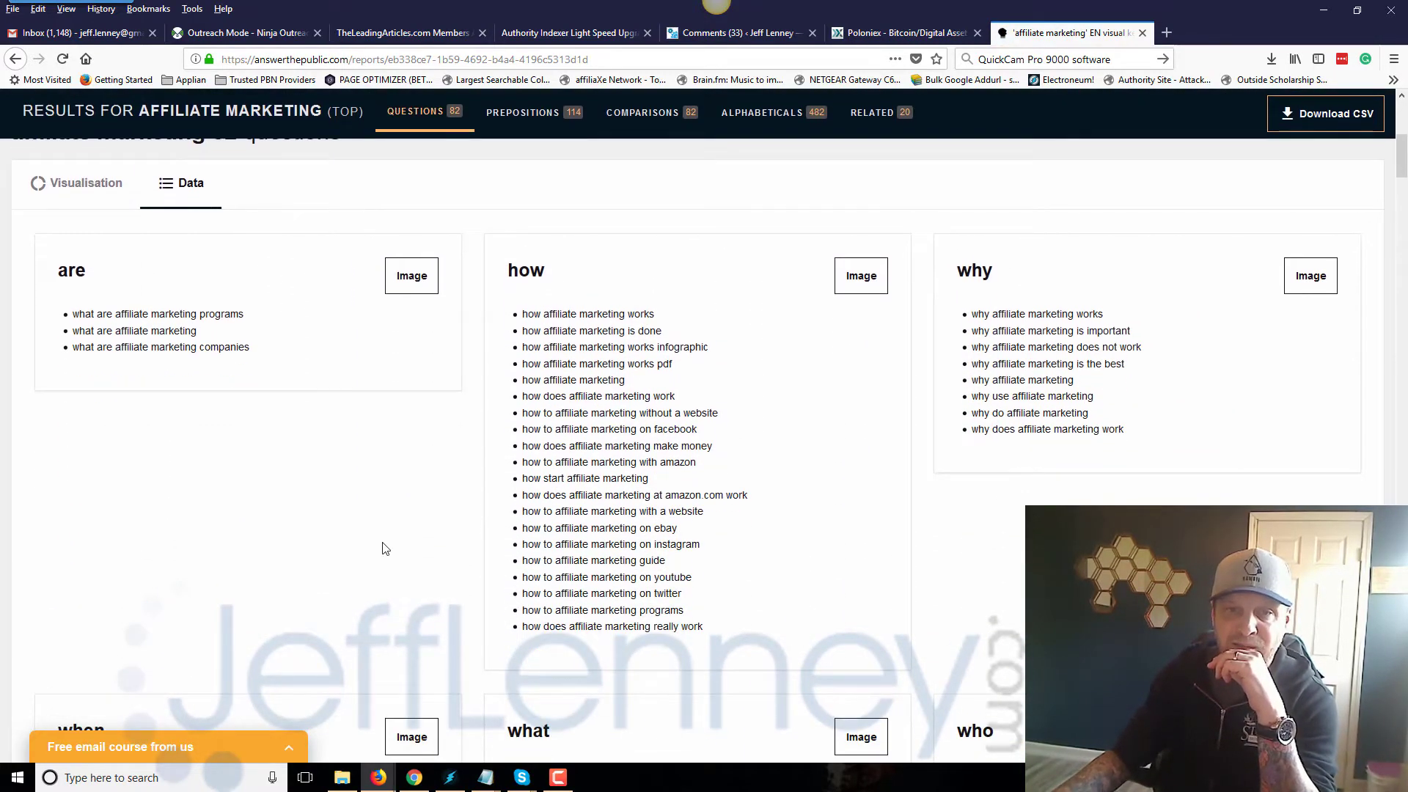
pyautogui.middleClick(374, 519)
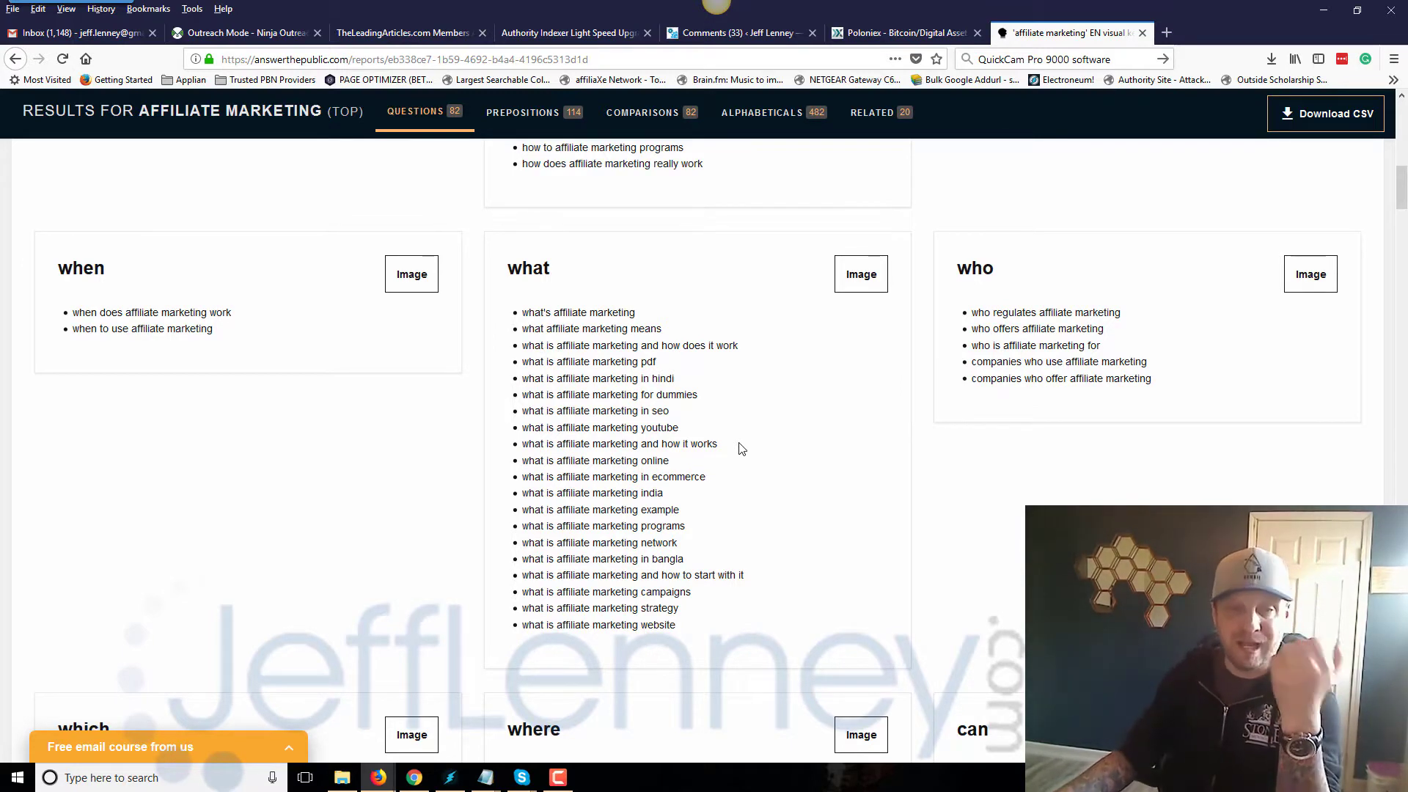
# - Show the affiliate marketing prepositions as a data list and browse to the "with" group
pyautogui.scroll(-15, 297, 471)
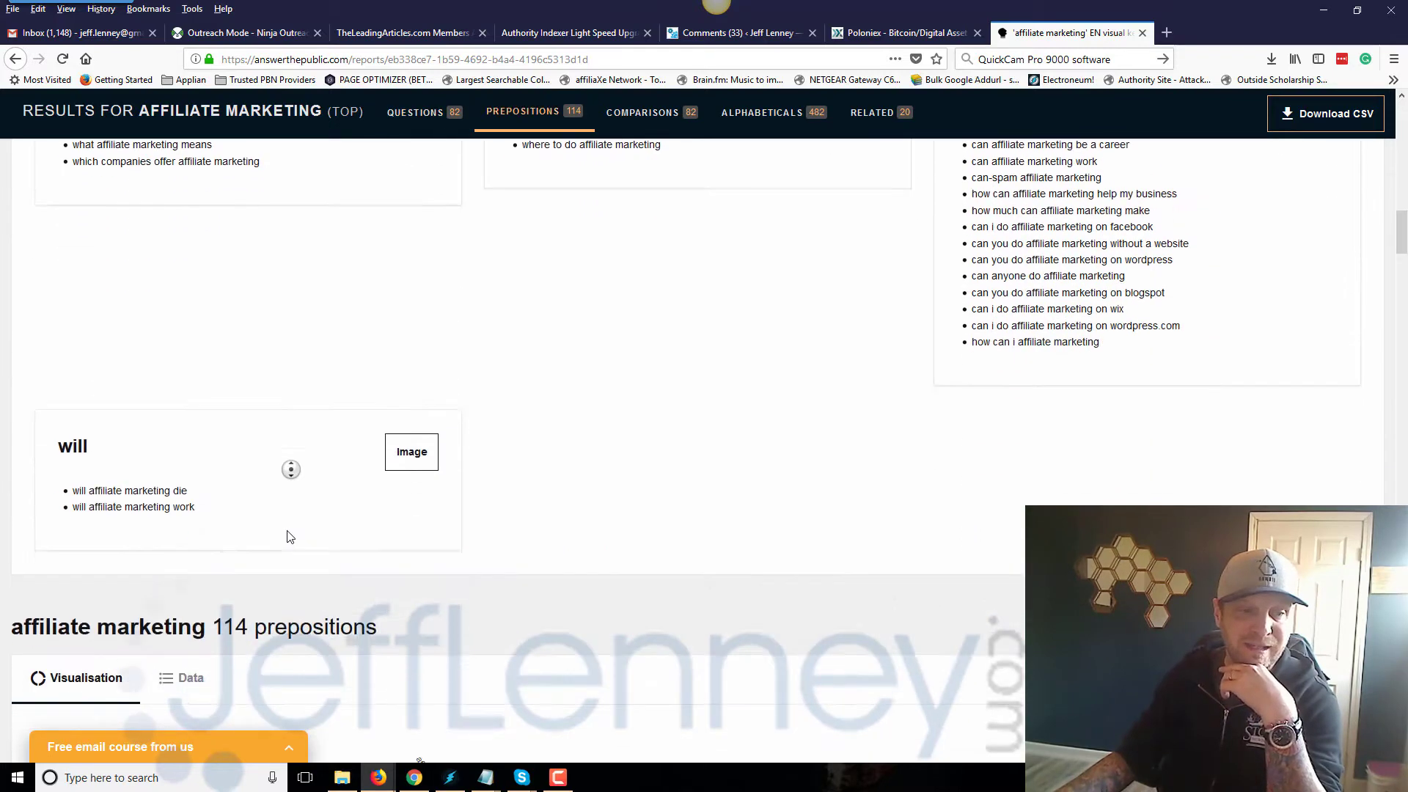
pyautogui.click(192, 402)
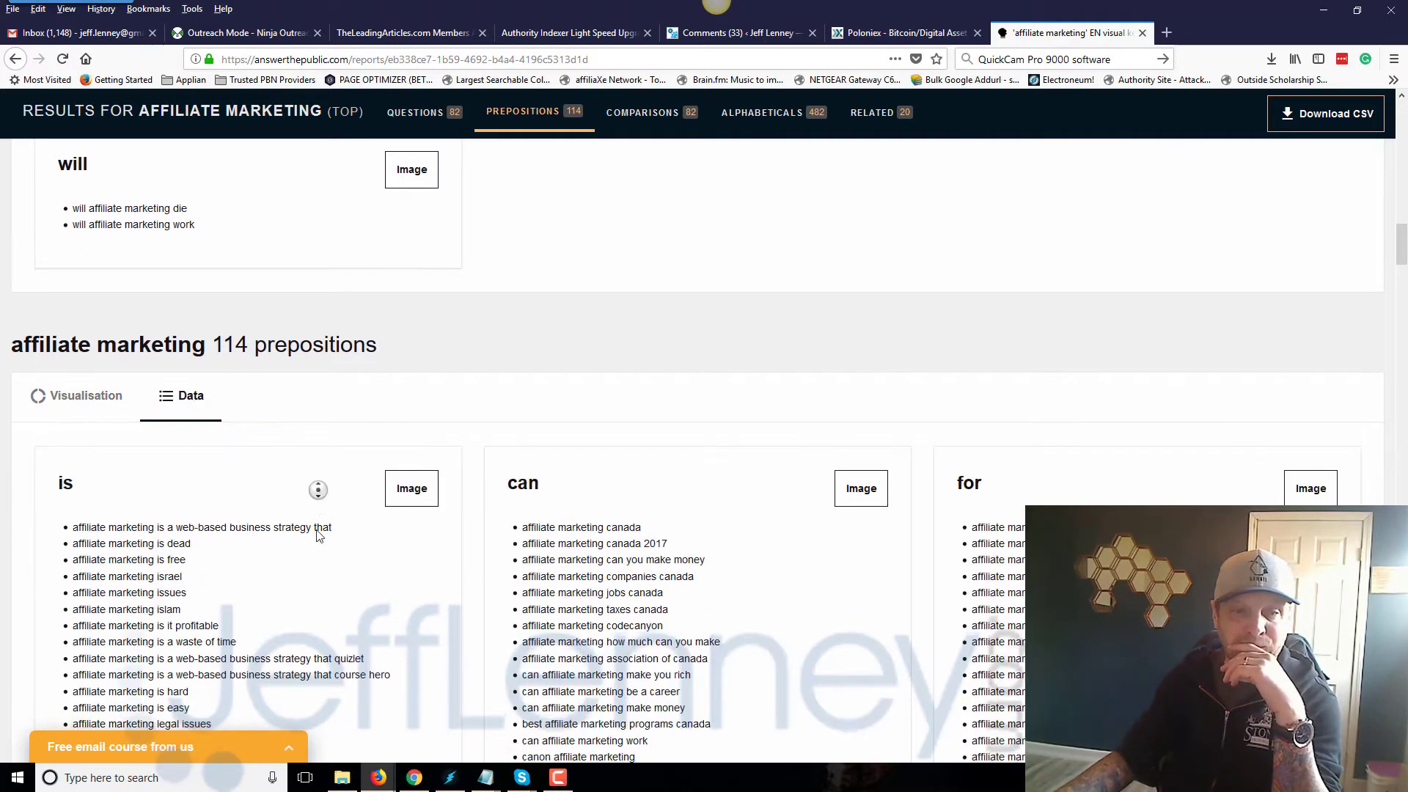
pyautogui.scroll(-3, 318, 528)
pyautogui.middleClick(355, 539)
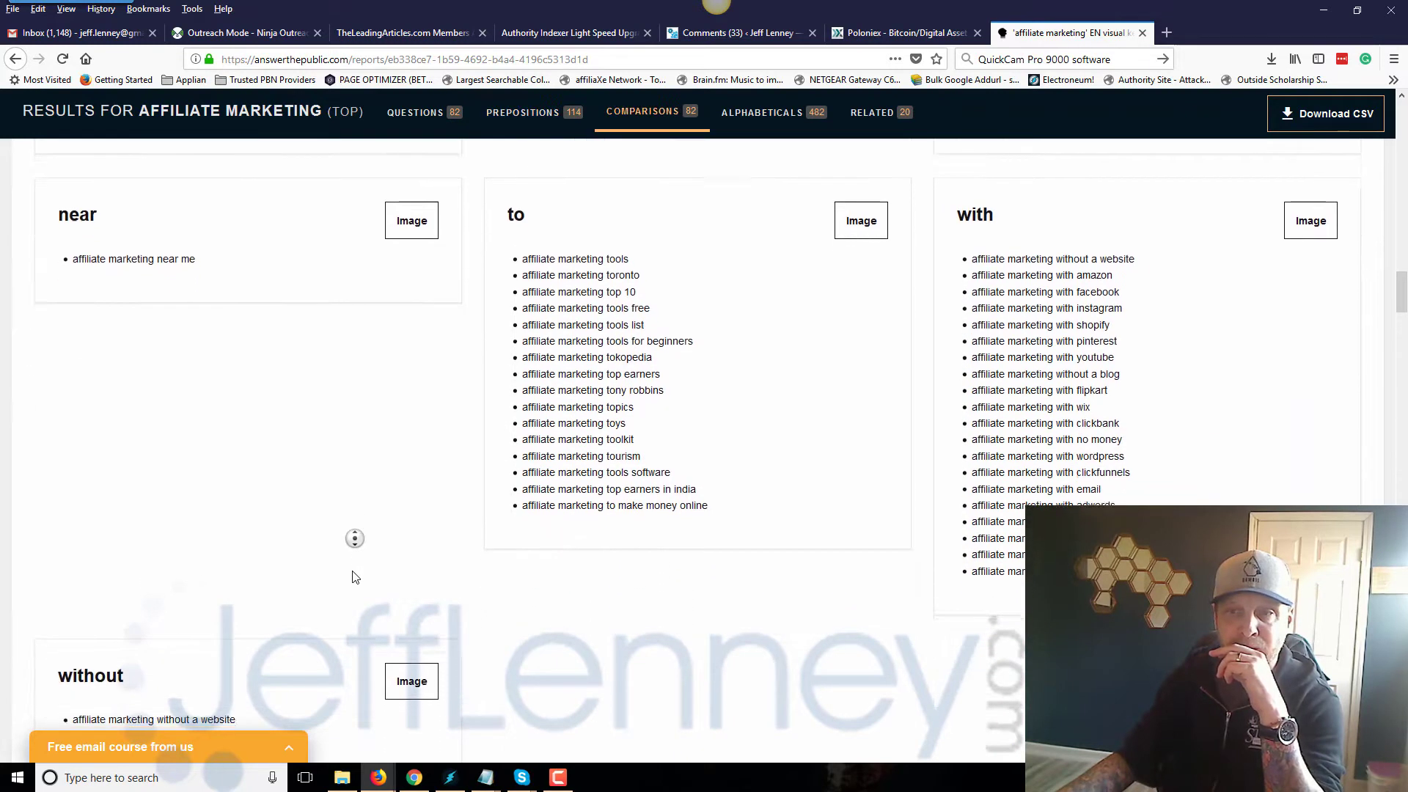
pyautogui.scroll(2, 980, 392)
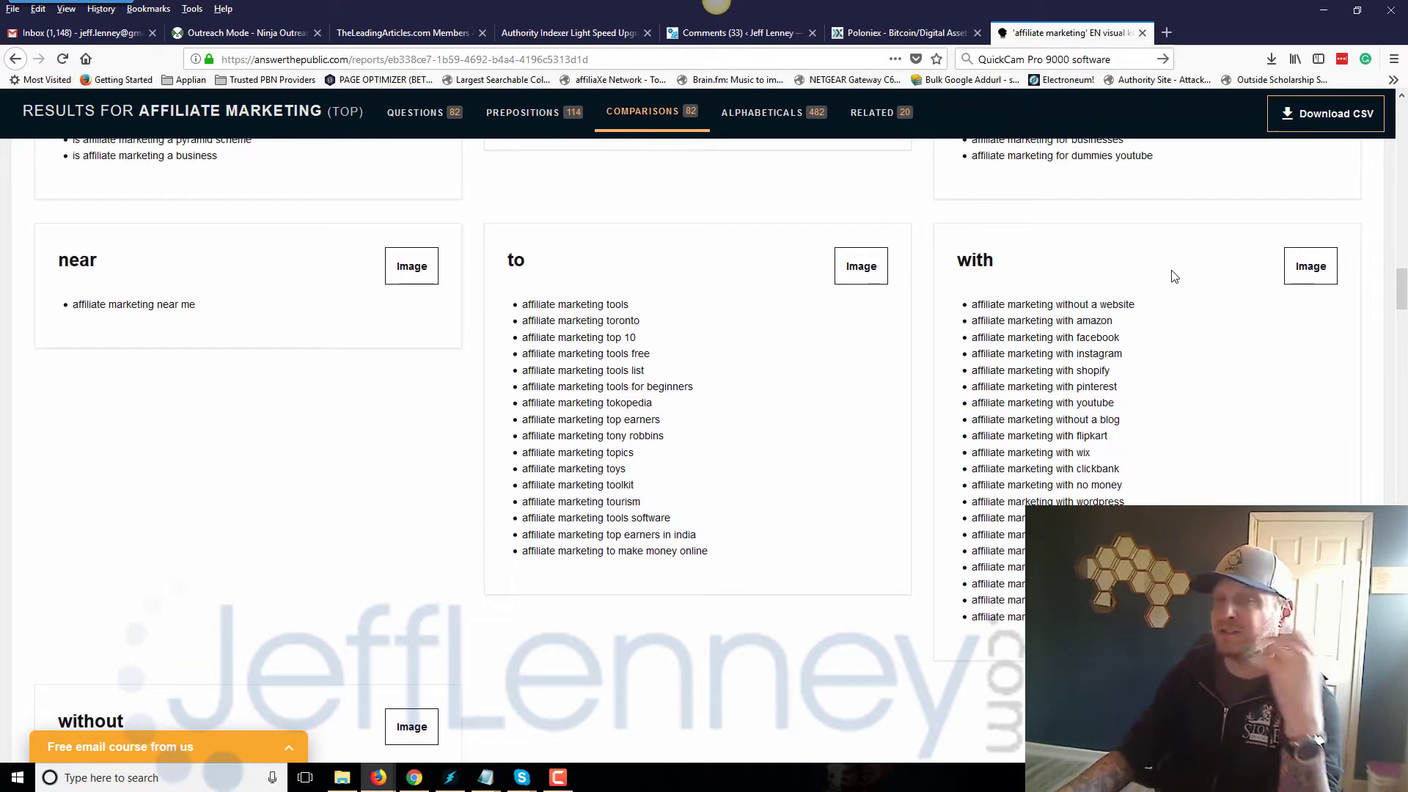
# - Highlight "affiliate marketing without a website", "affiliate marketing with clickbank" and the whole phrase list in the "with" group, and clear the selection
pyautogui.moveTo(1138, 308); pyautogui.dragTo(974, 303)
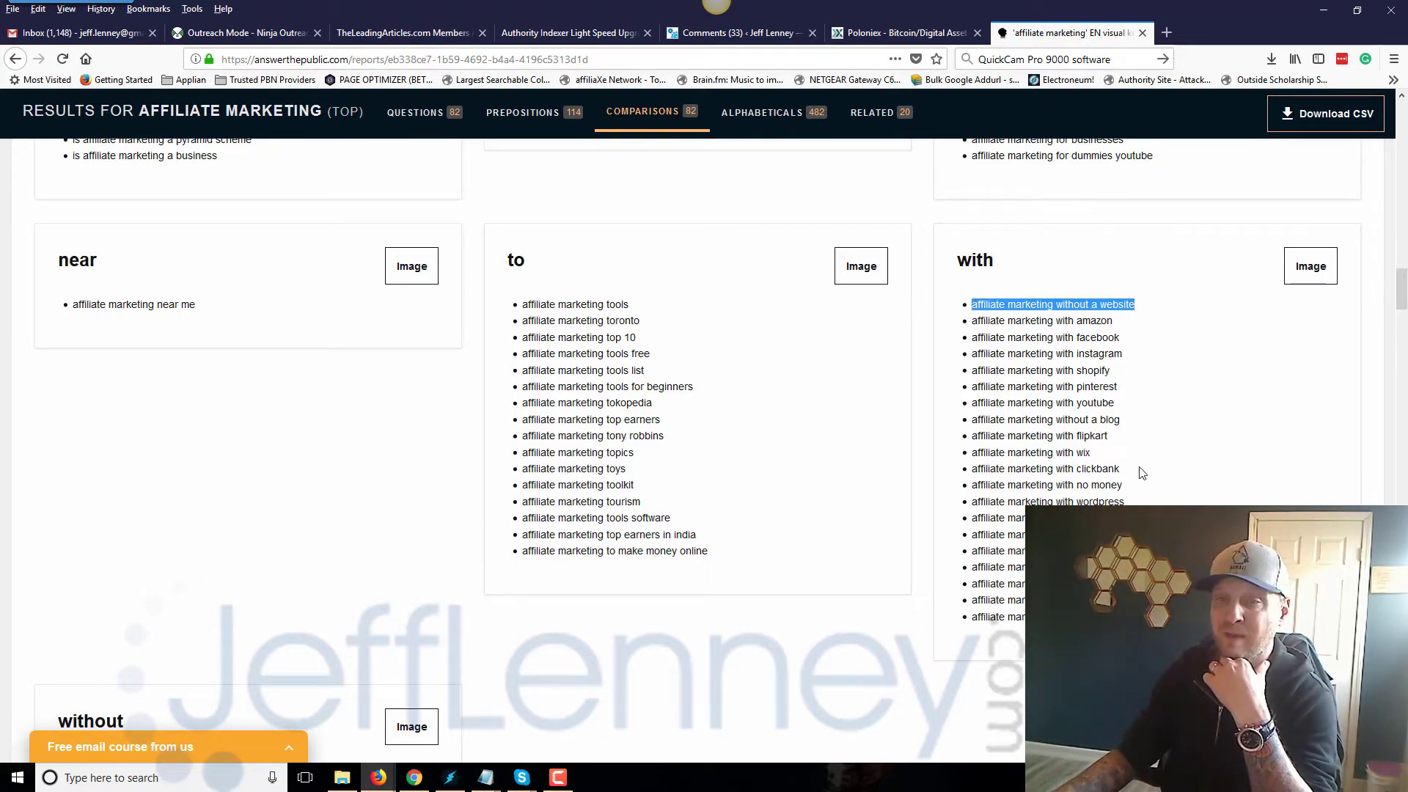
pyautogui.click(1062, 468)
pyautogui.tripleClick(1062, 467)
pyautogui.click(1129, 447)
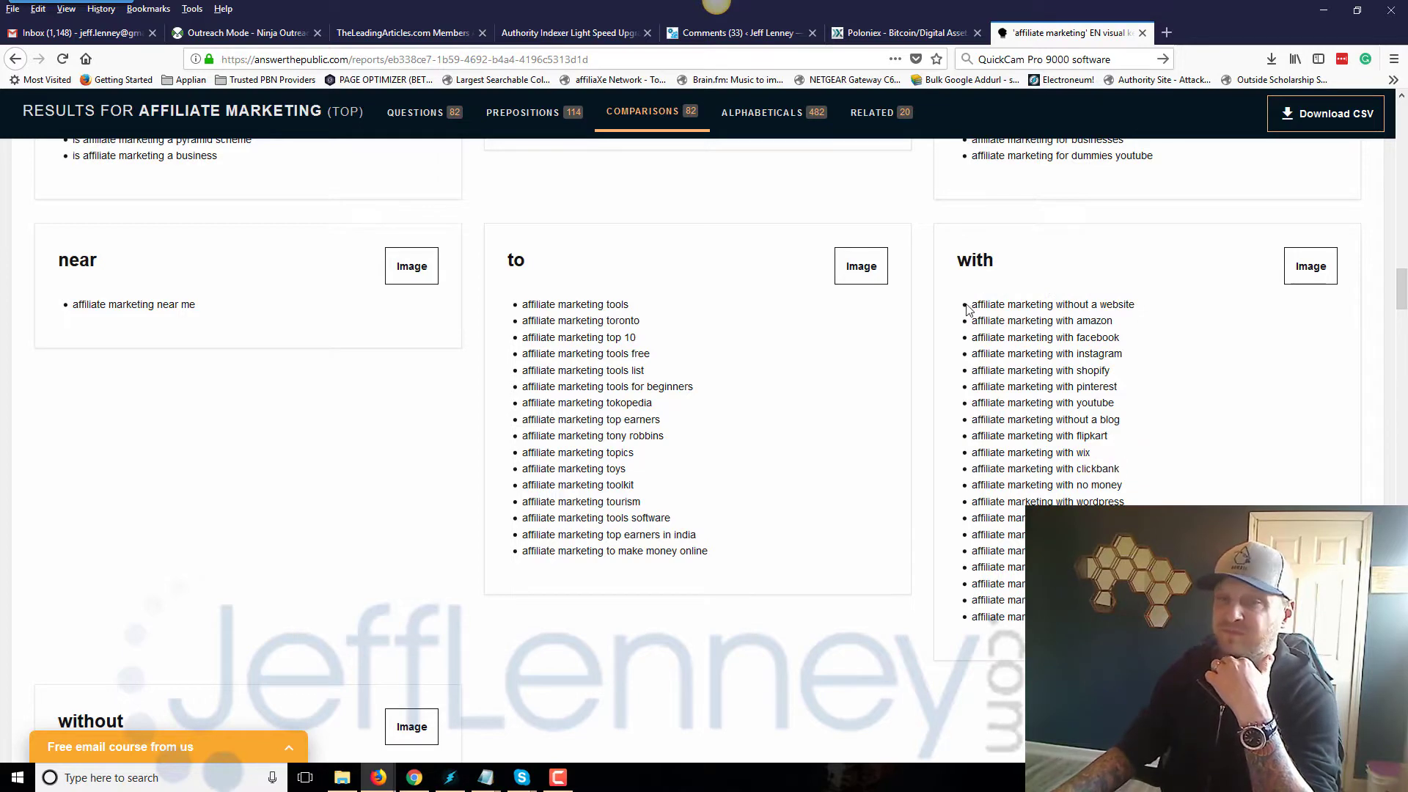
pyautogui.moveTo(967, 308); pyautogui.dragTo(1100, 602)
pyautogui.click(1372, 256)
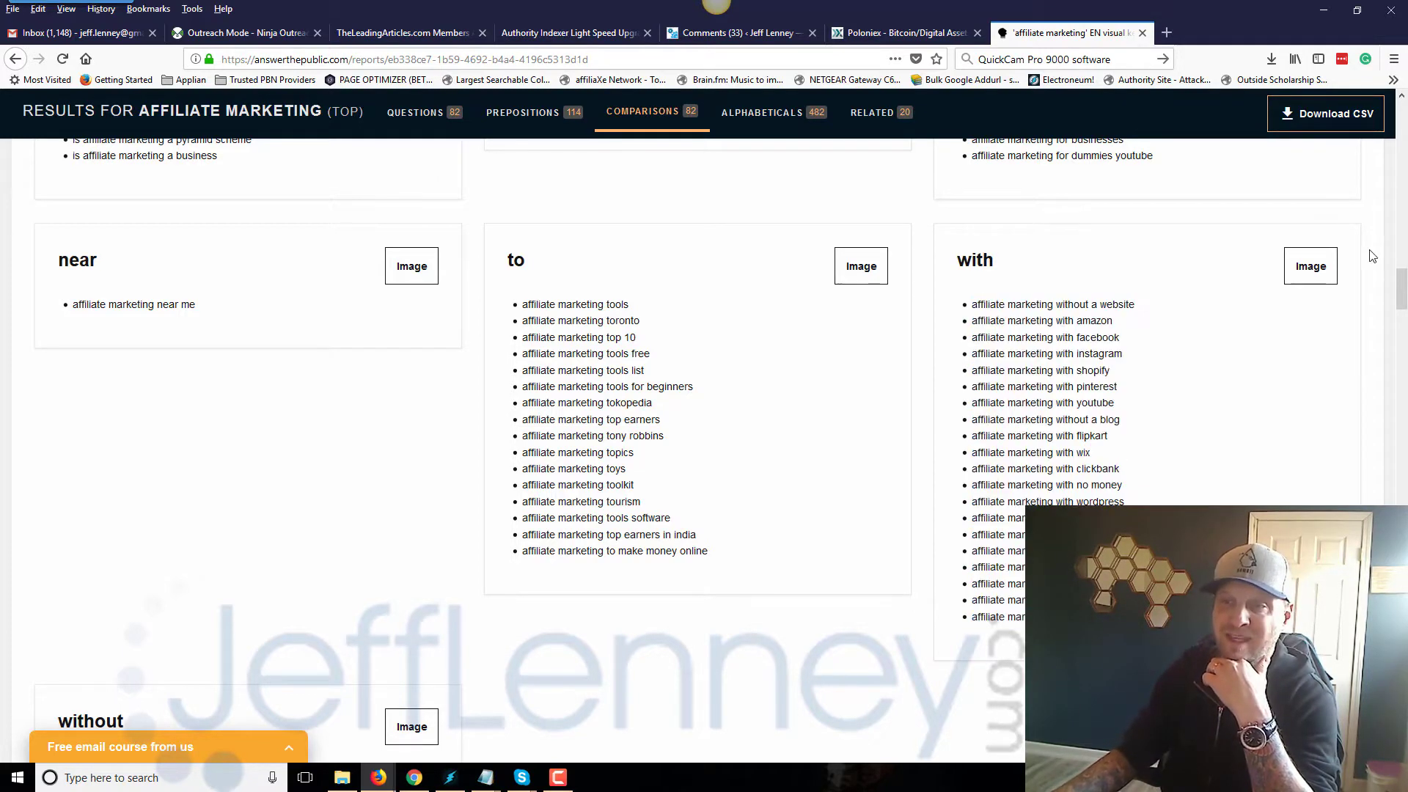
# - Download the affiliate marketing report as CSV and open it in a maximized Microsoft Excel window without the data loss notice
pyautogui.moveTo(1402, 290); pyautogui.dragTo(1386, 141)
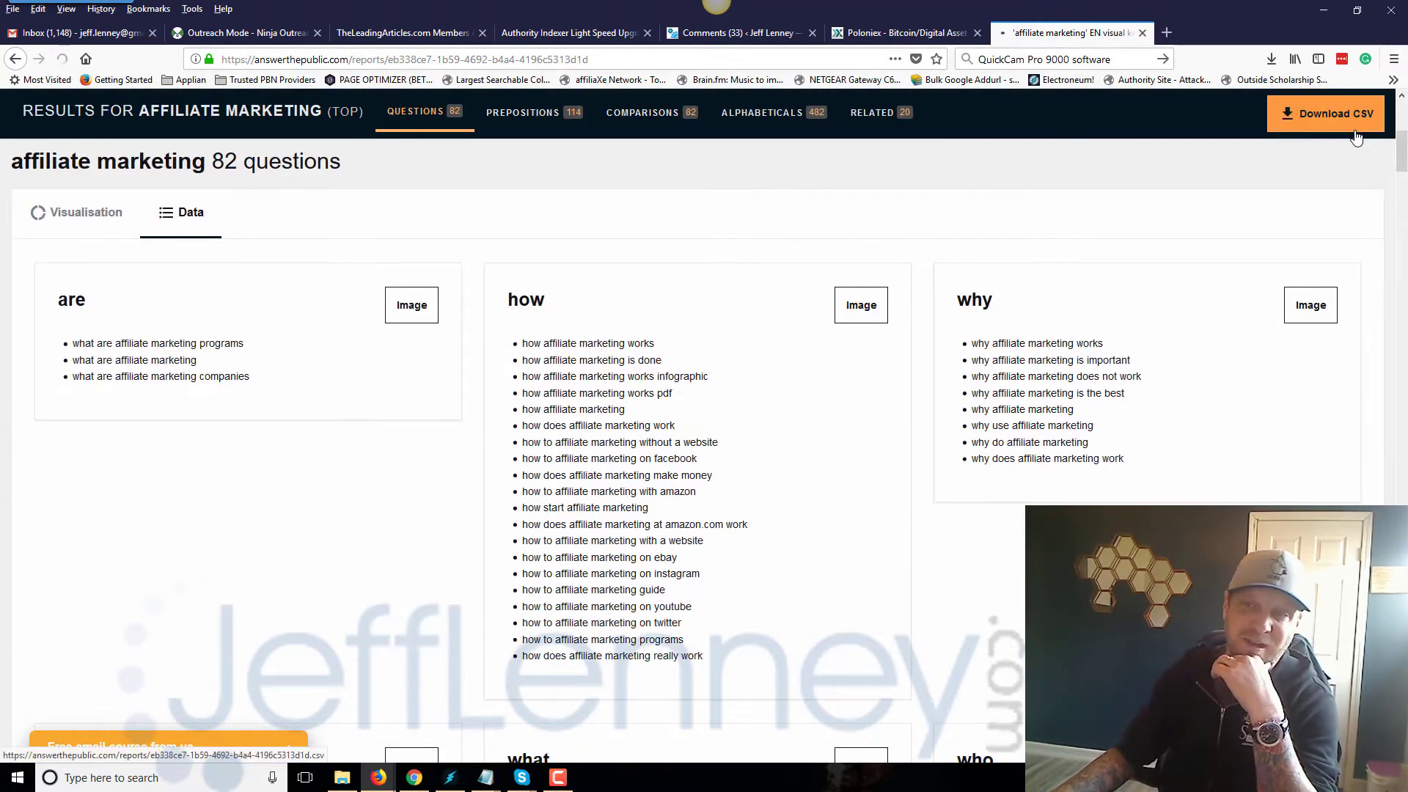
pyautogui.click(1356, 137)
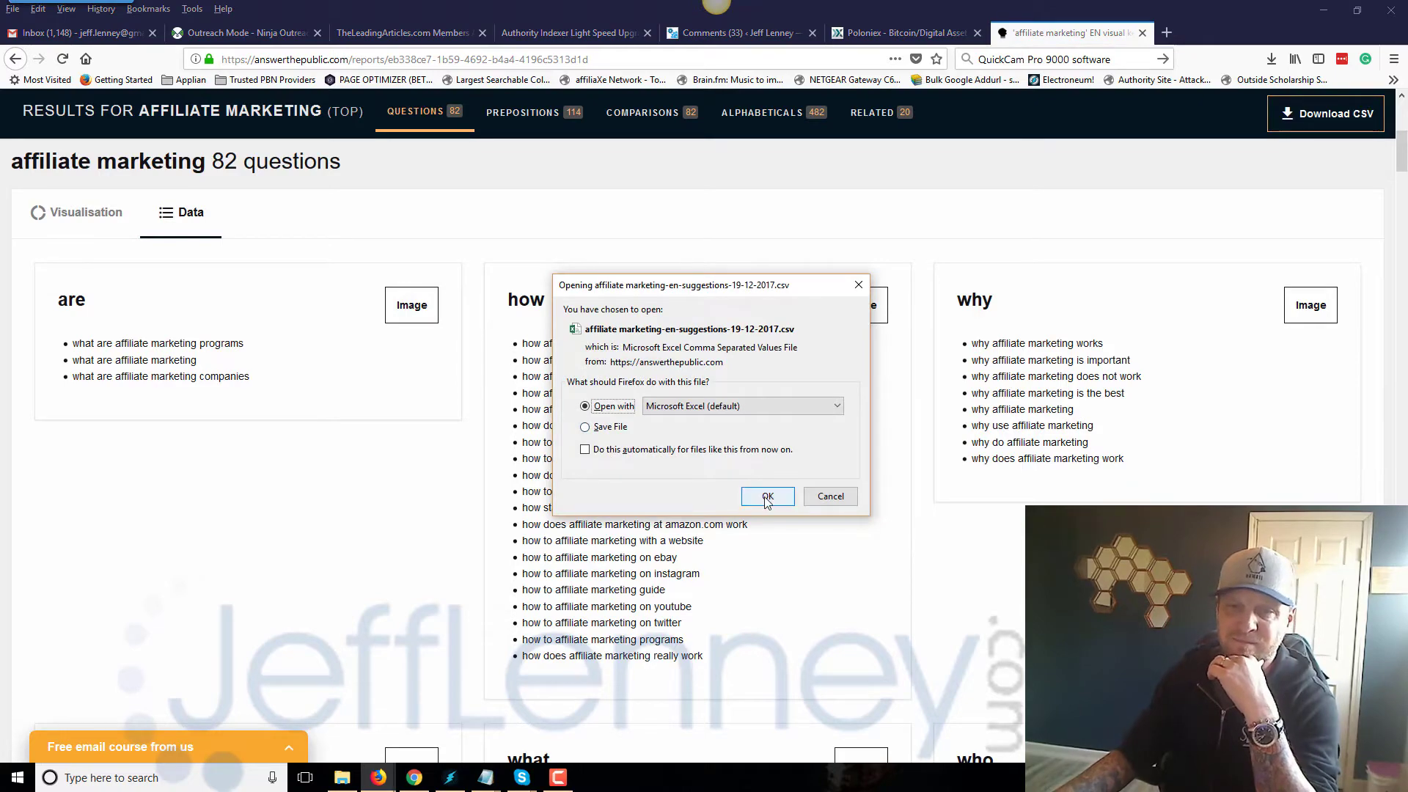
pyautogui.click(767, 496)
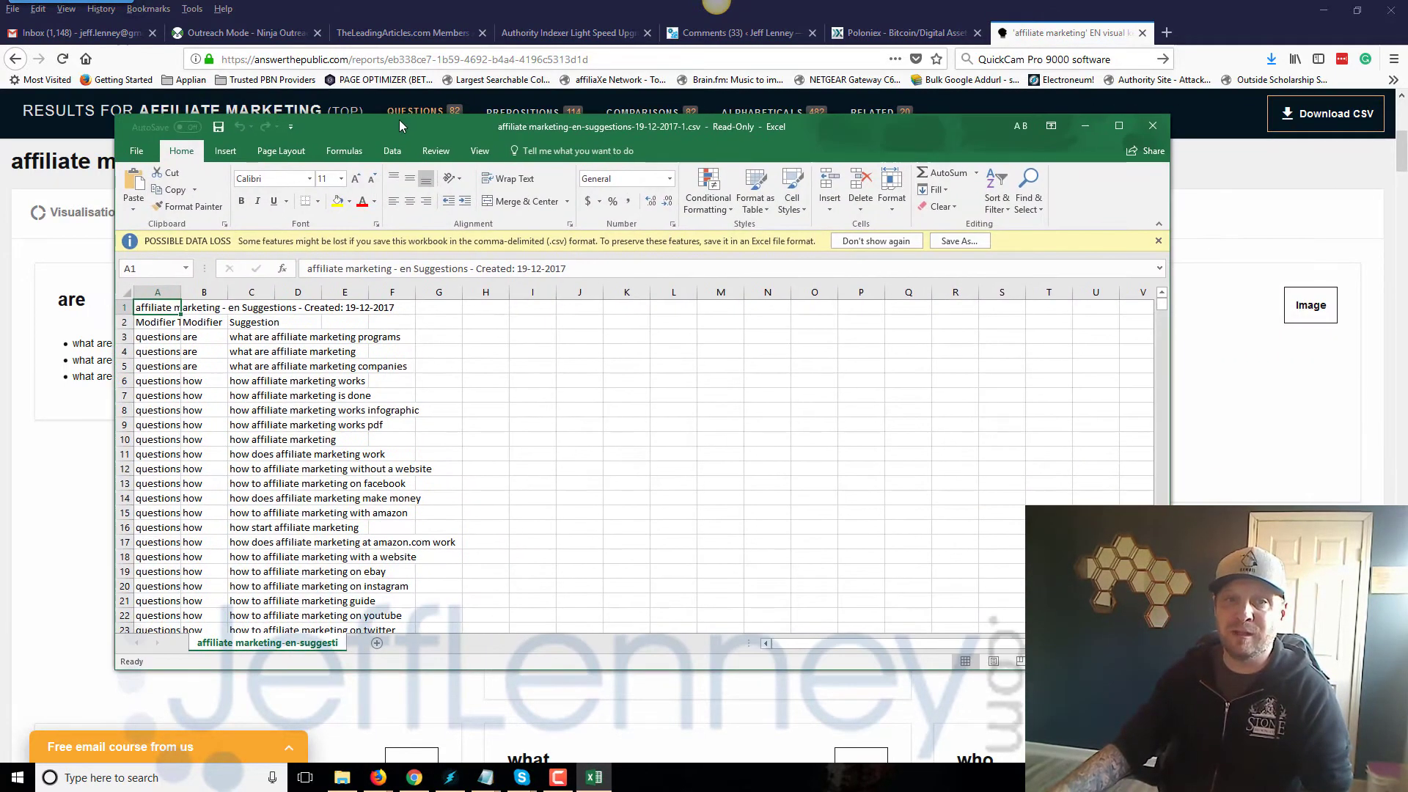
pyautogui.doubleClick(399, 122)
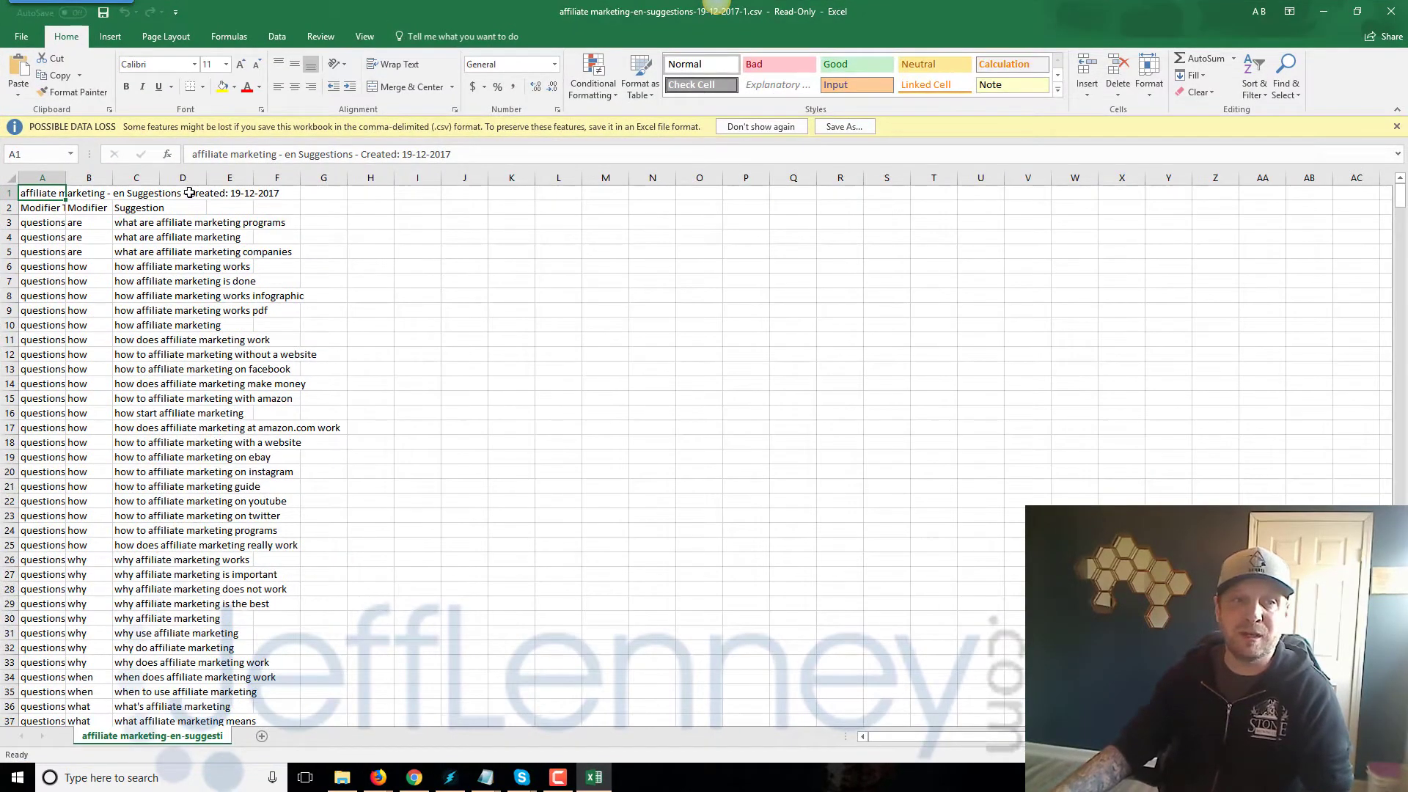
pyautogui.click(756, 129)
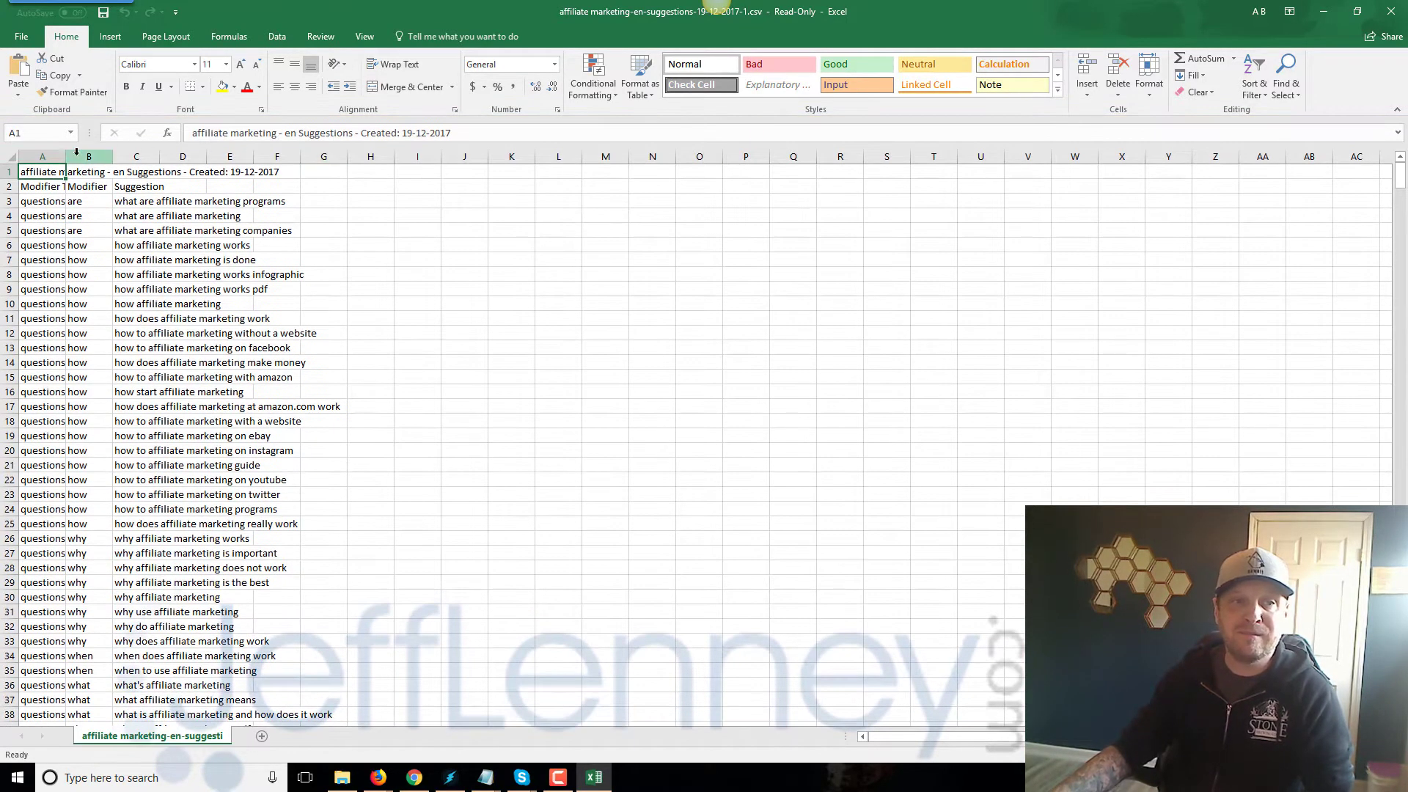
# - Auto-fit the widths of columns A, B and C to their contents in the suggestions sheet
pyautogui.doubleClick(66, 157)
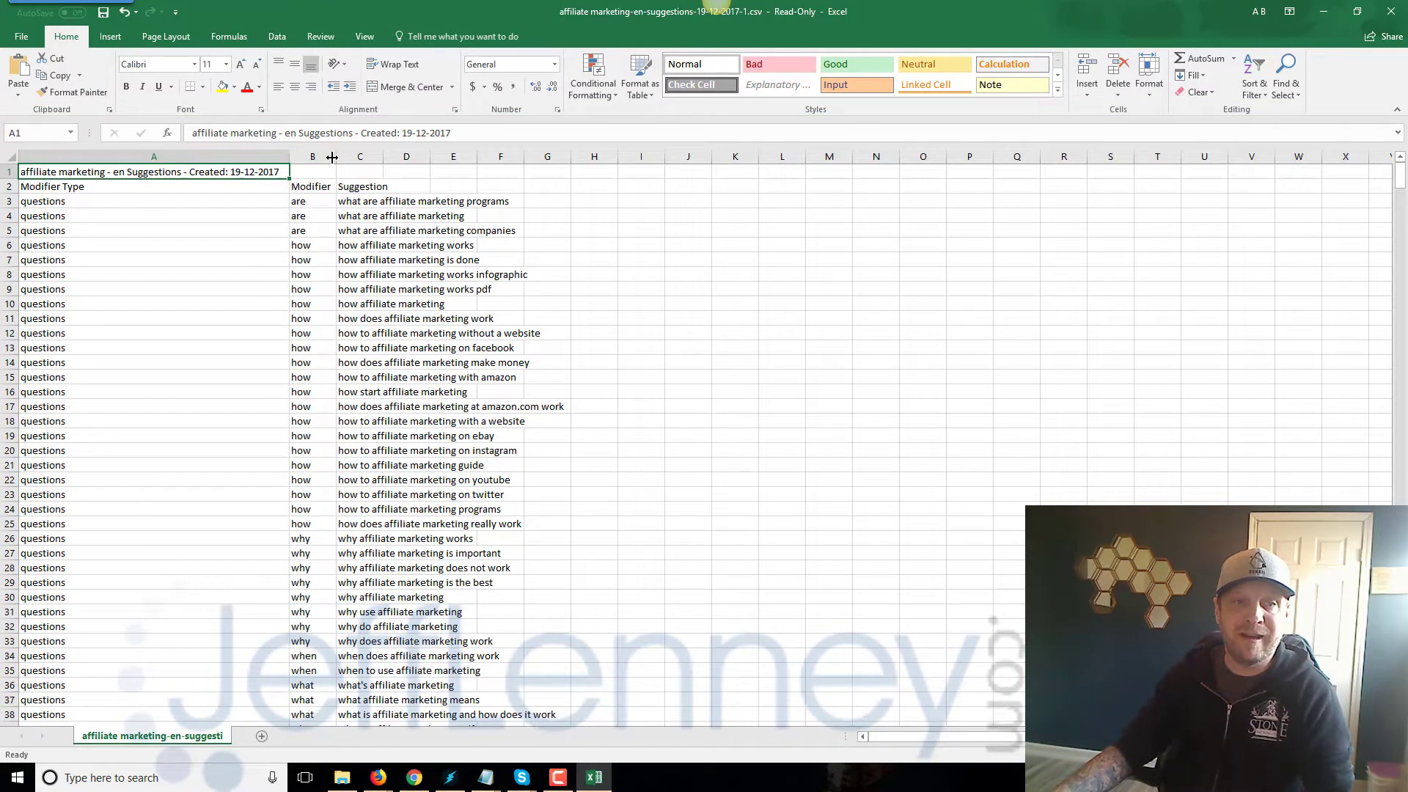
pyautogui.doubleClick(337, 156)
pyautogui.doubleClick(381, 156)
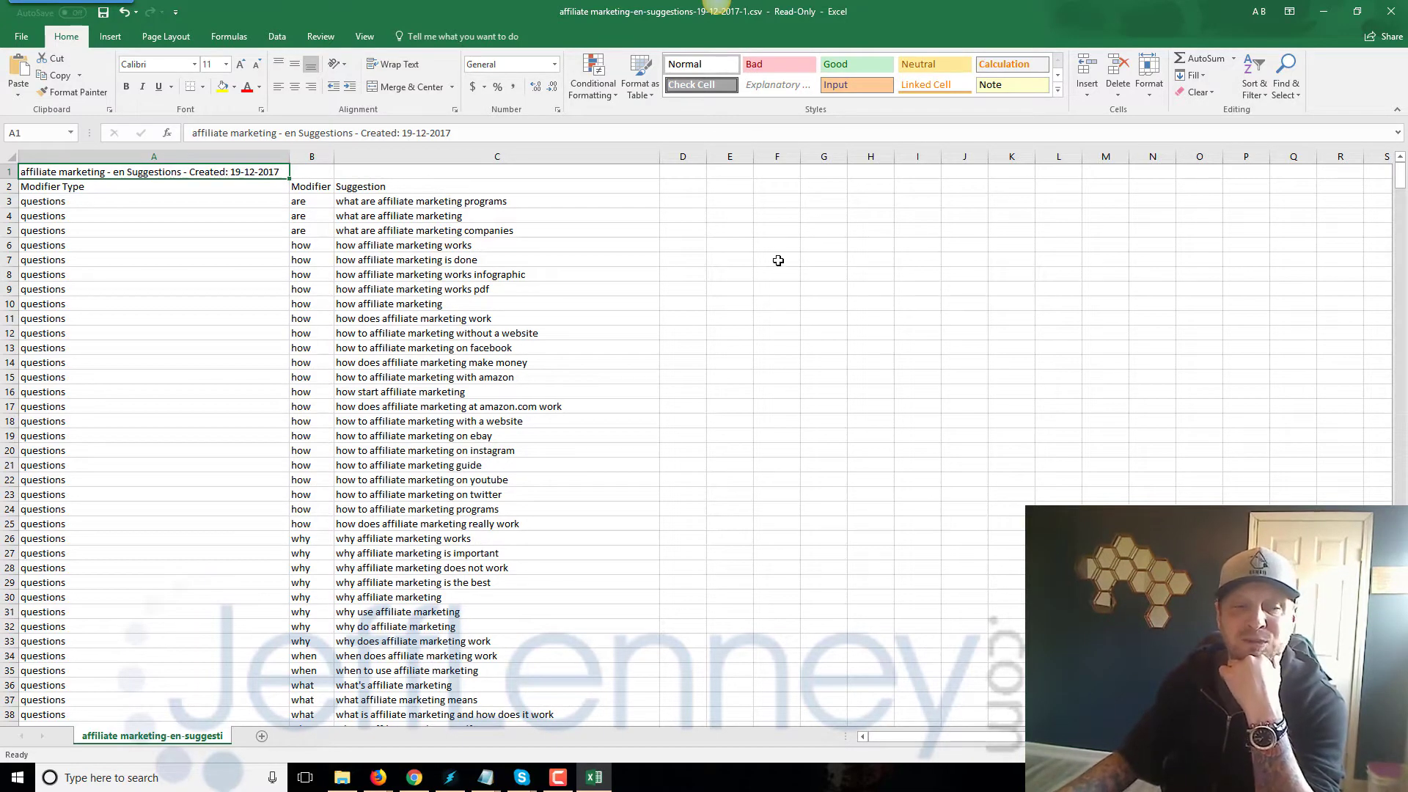
pyautogui.moveTo(1400, 175)
pyautogui.mouseDown()
pyautogui.moveTo(1401, 195)
pyautogui.moveTo(1401, 174)
pyautogui.mouseUp()
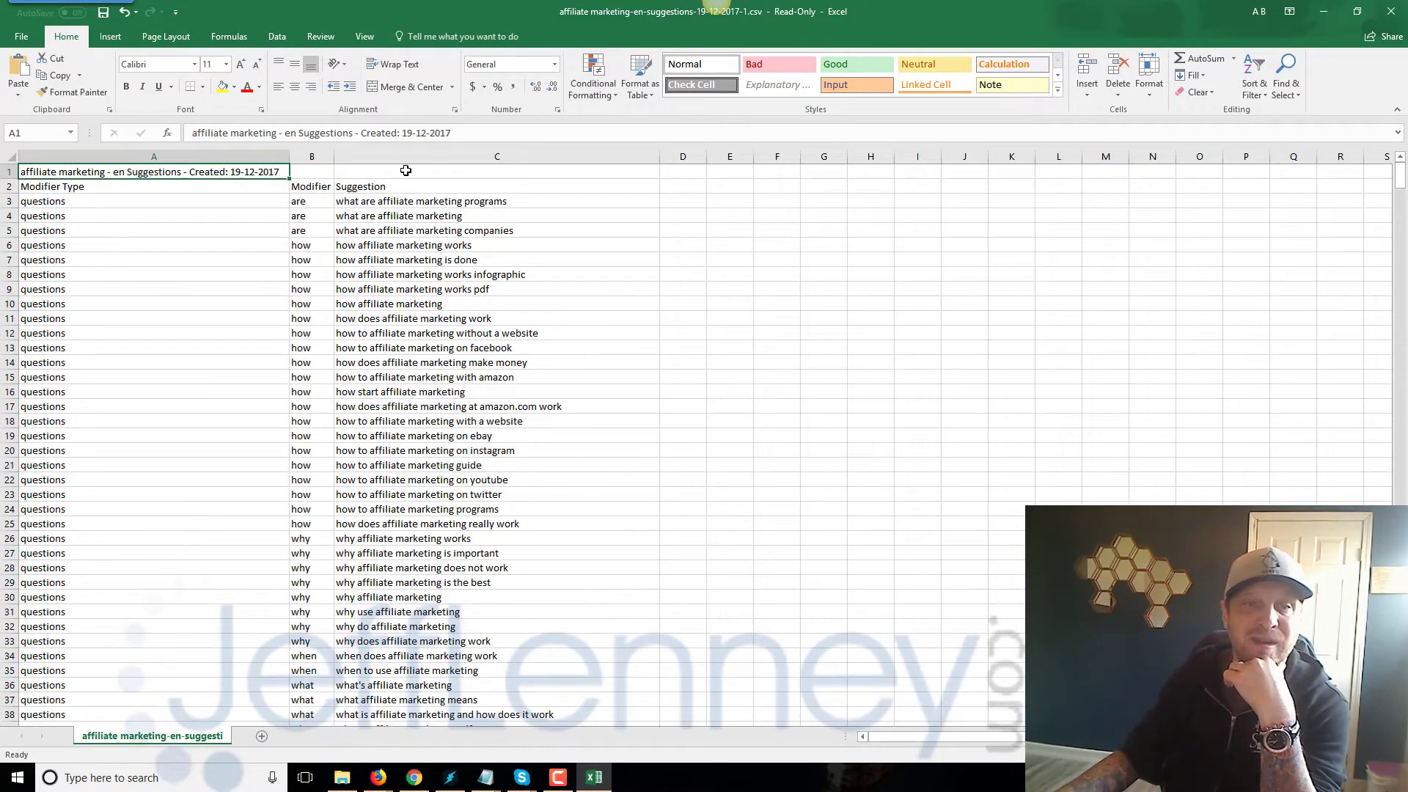
# - Copy the whole Suggestion column and switch to the Keyword Planner window in Chrome
pyautogui.click(438, 152)
pyautogui.hotkey('ctrl', 'c')
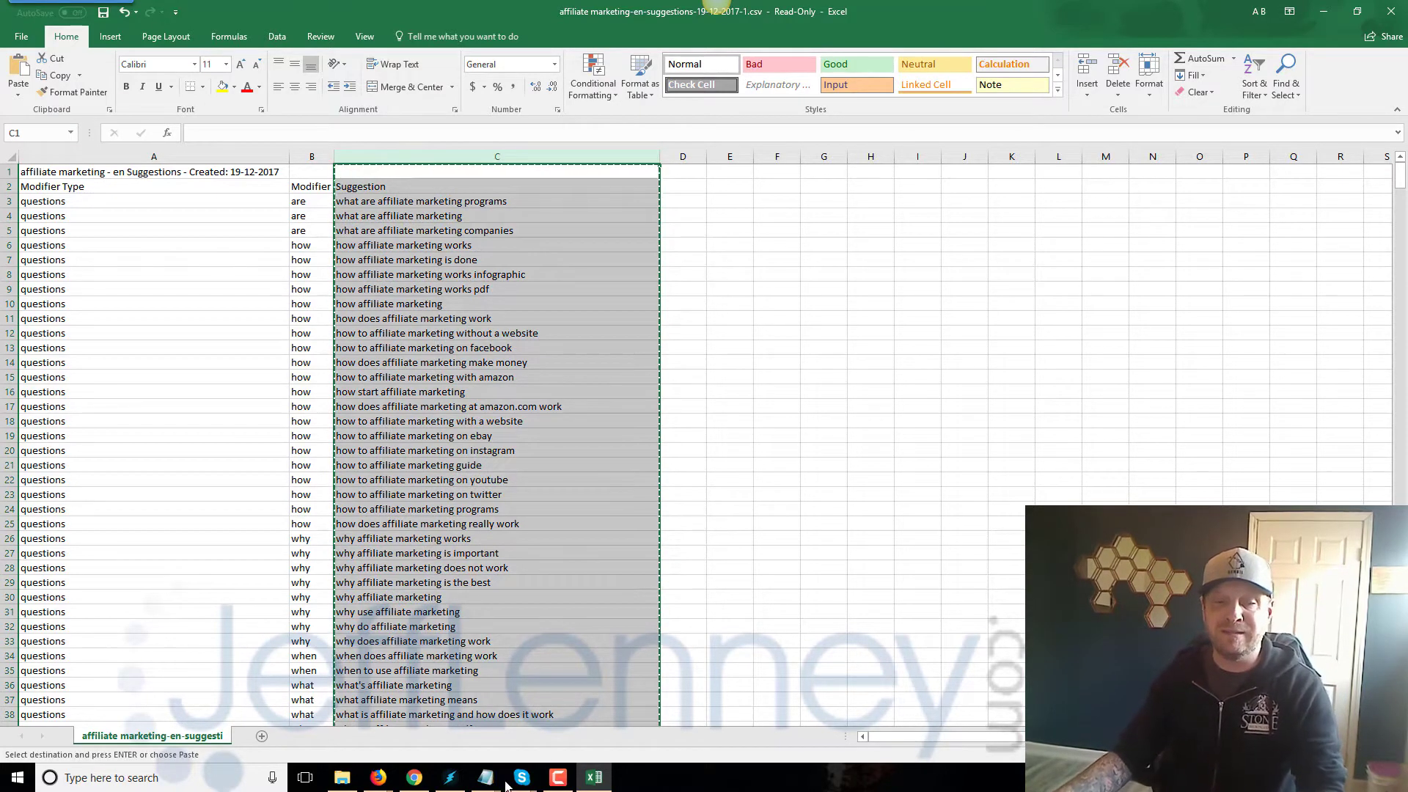
pyautogui.click(415, 778)
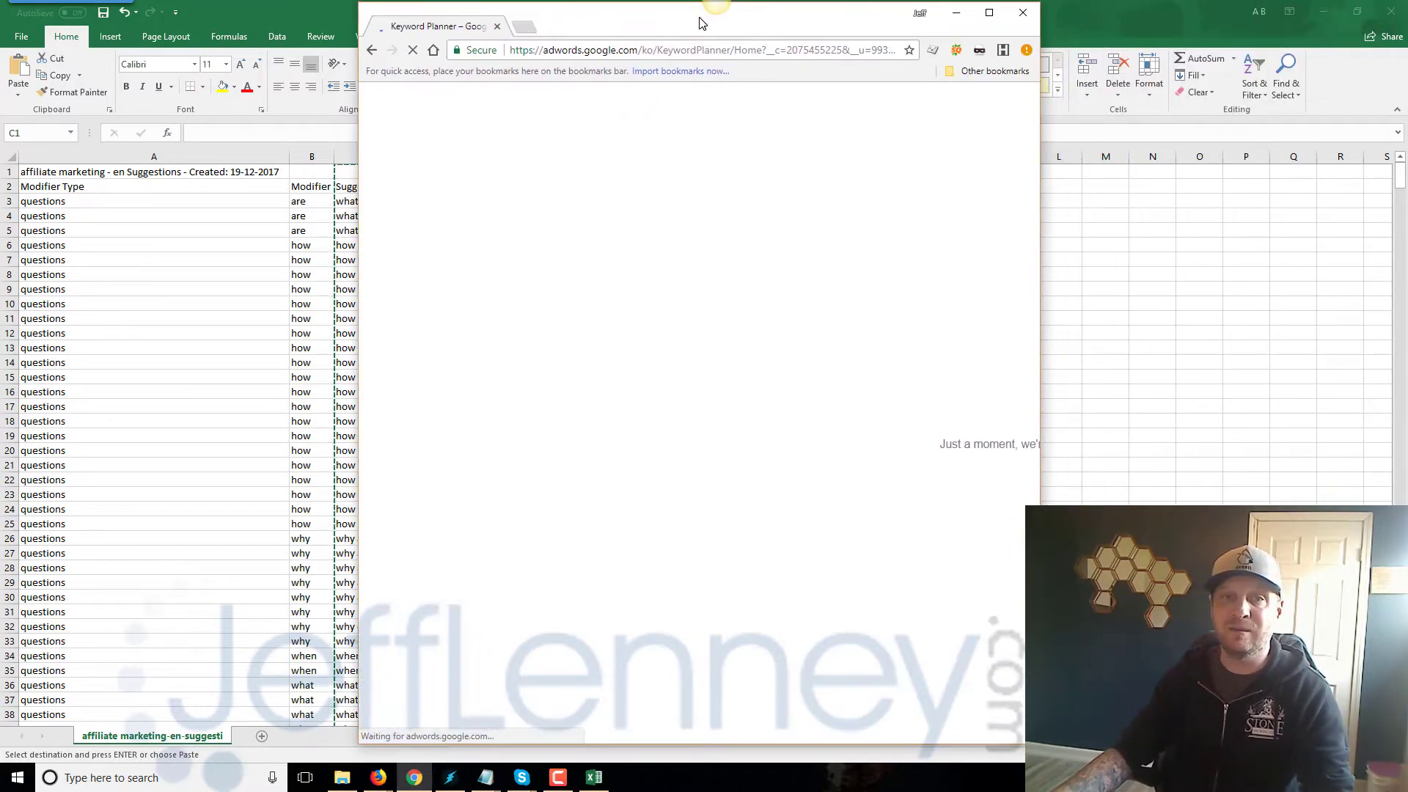
pyautogui.moveTo(658, 24); pyautogui.dragTo(637, 33)
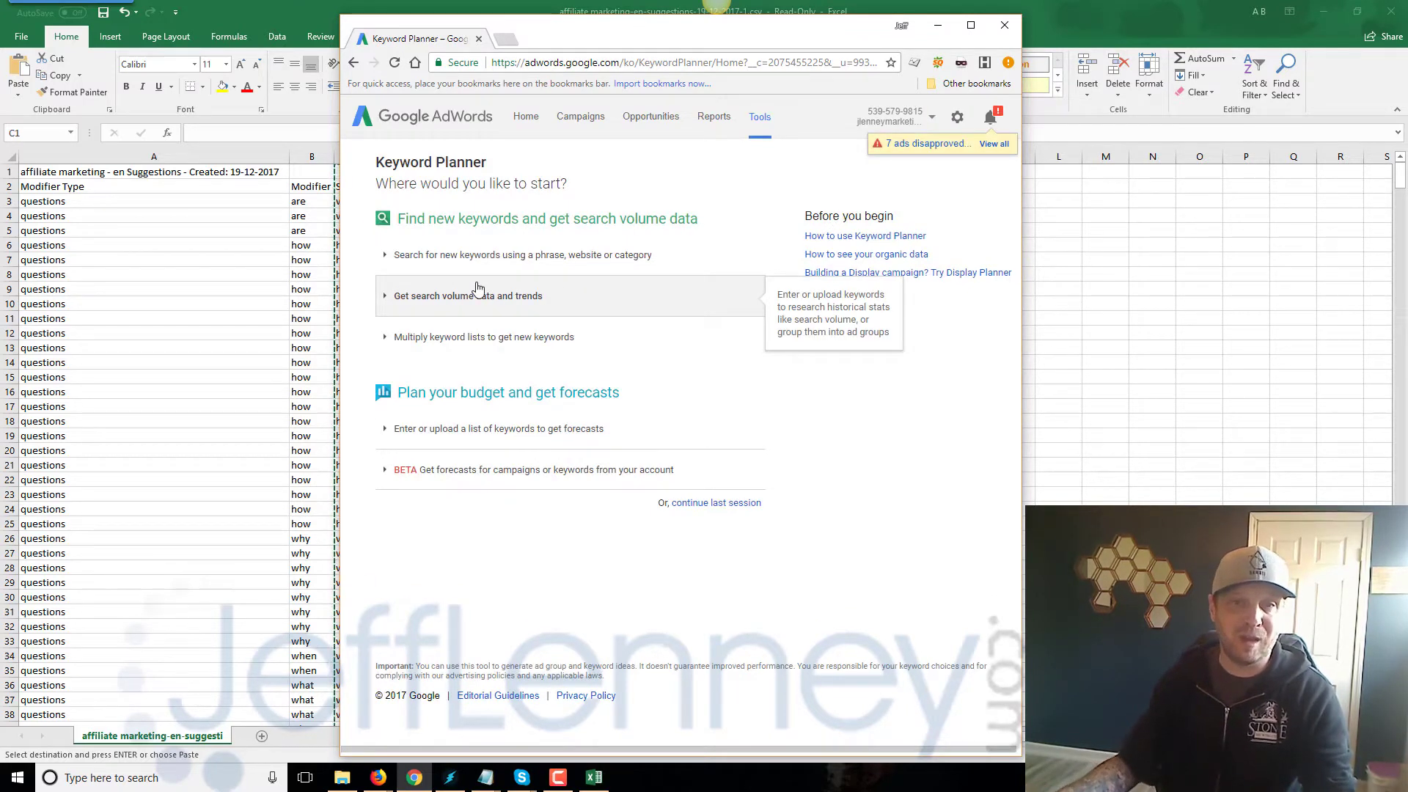
# - Search Google for "google keyword planner" and open the Google AdWords Keyword Planner result
pyautogui.click(670, 56)
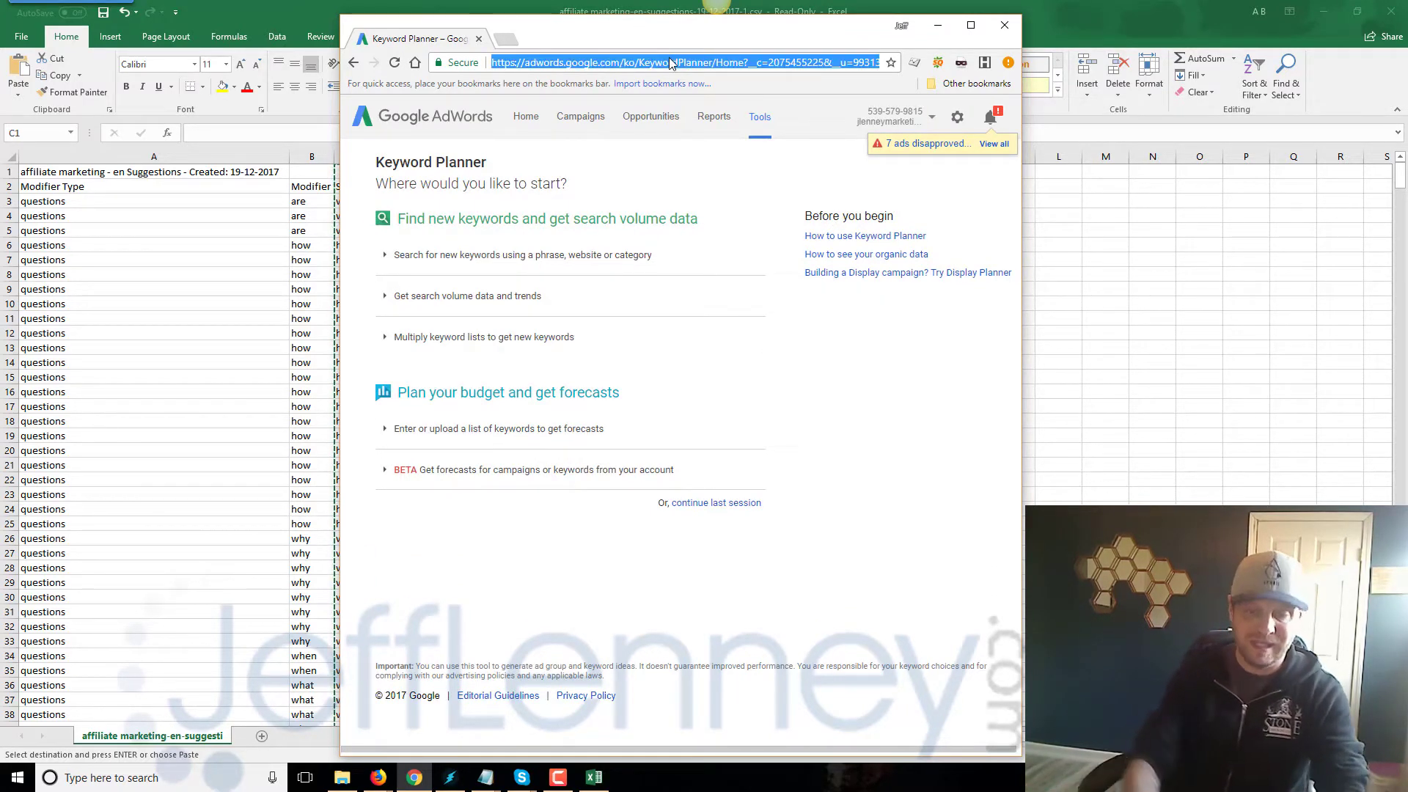
pyautogui.write('goioggoogle keyword plan')
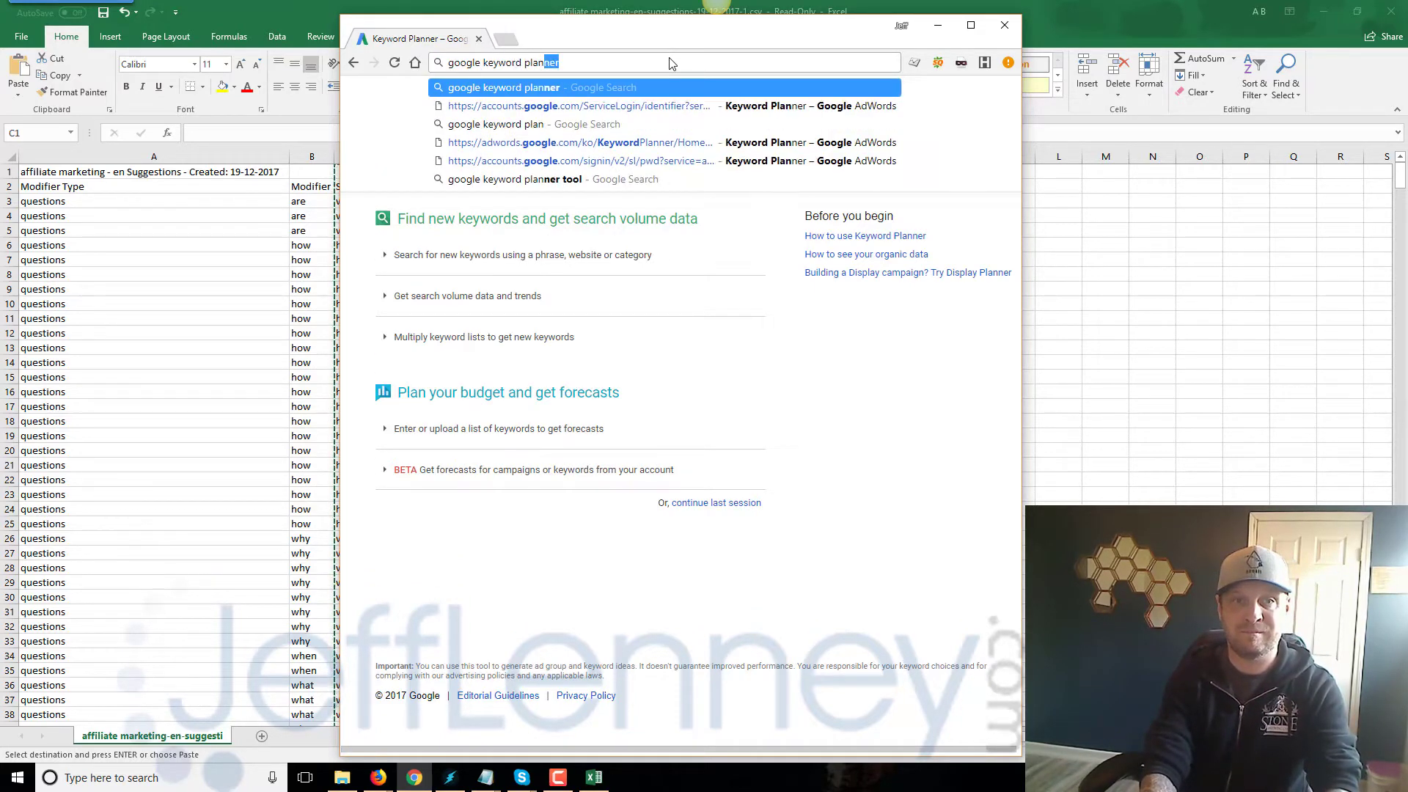
pyautogui.press('Return')
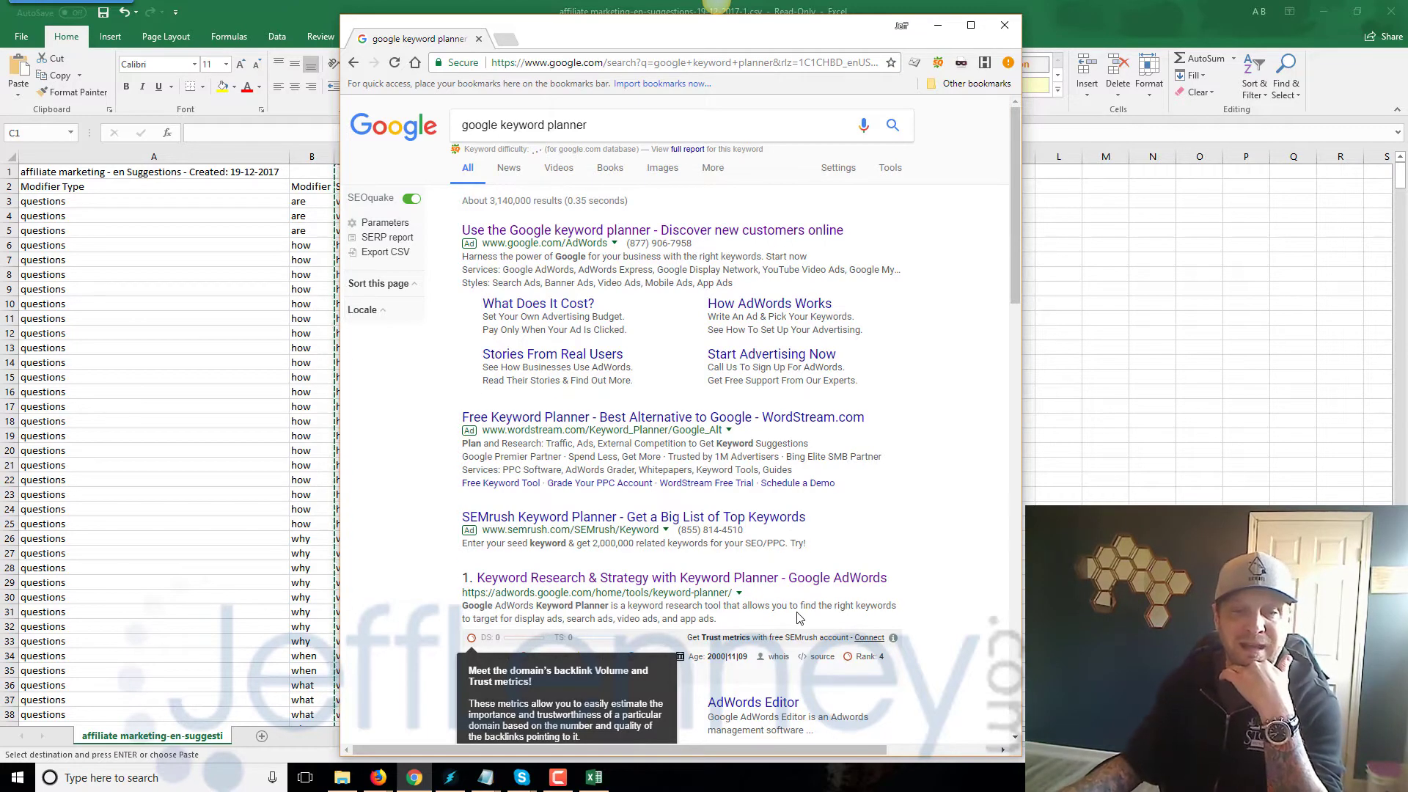
pyautogui.click(690, 580)
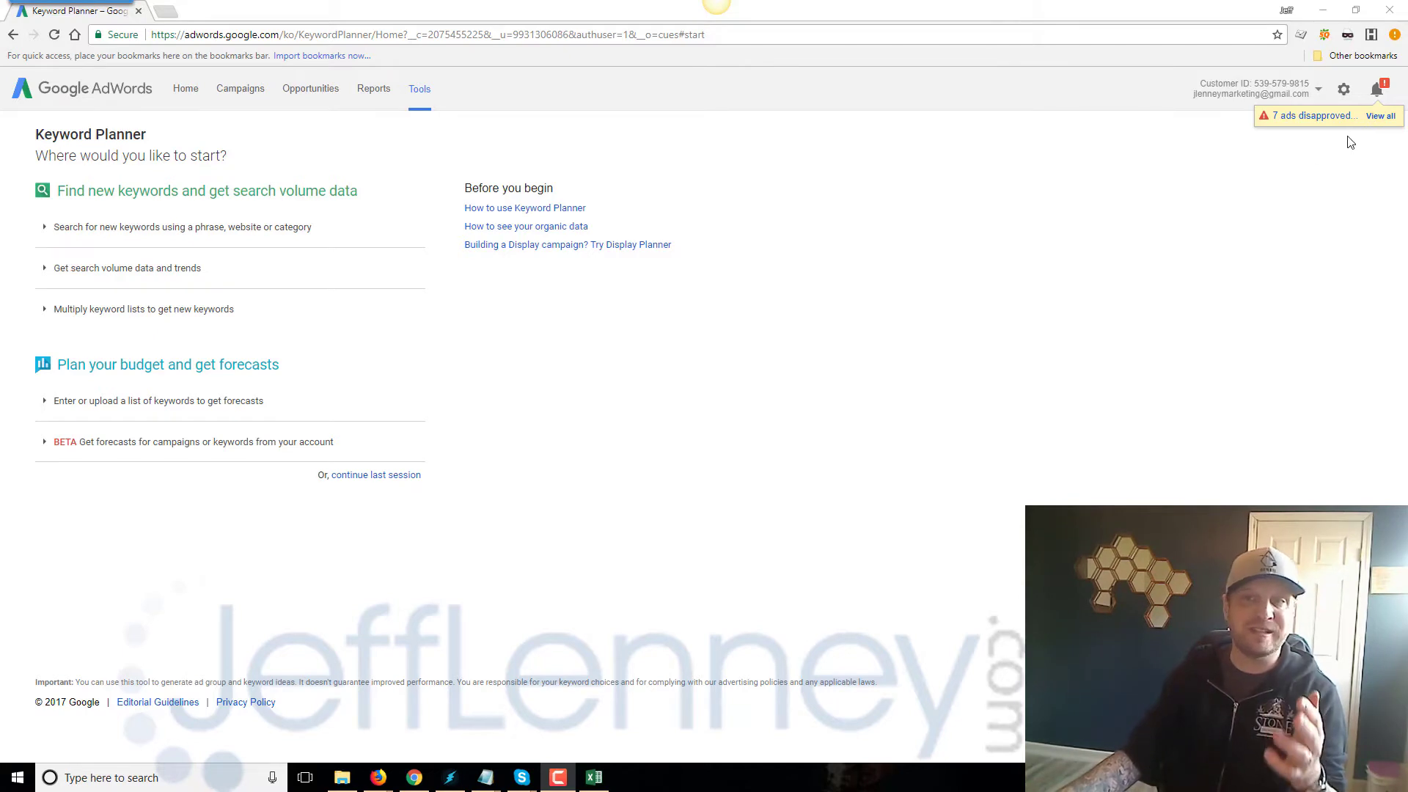
# - Dismiss the AdWords notifications about disapproved ads and ended campaigns
pyautogui.click(1377, 91)
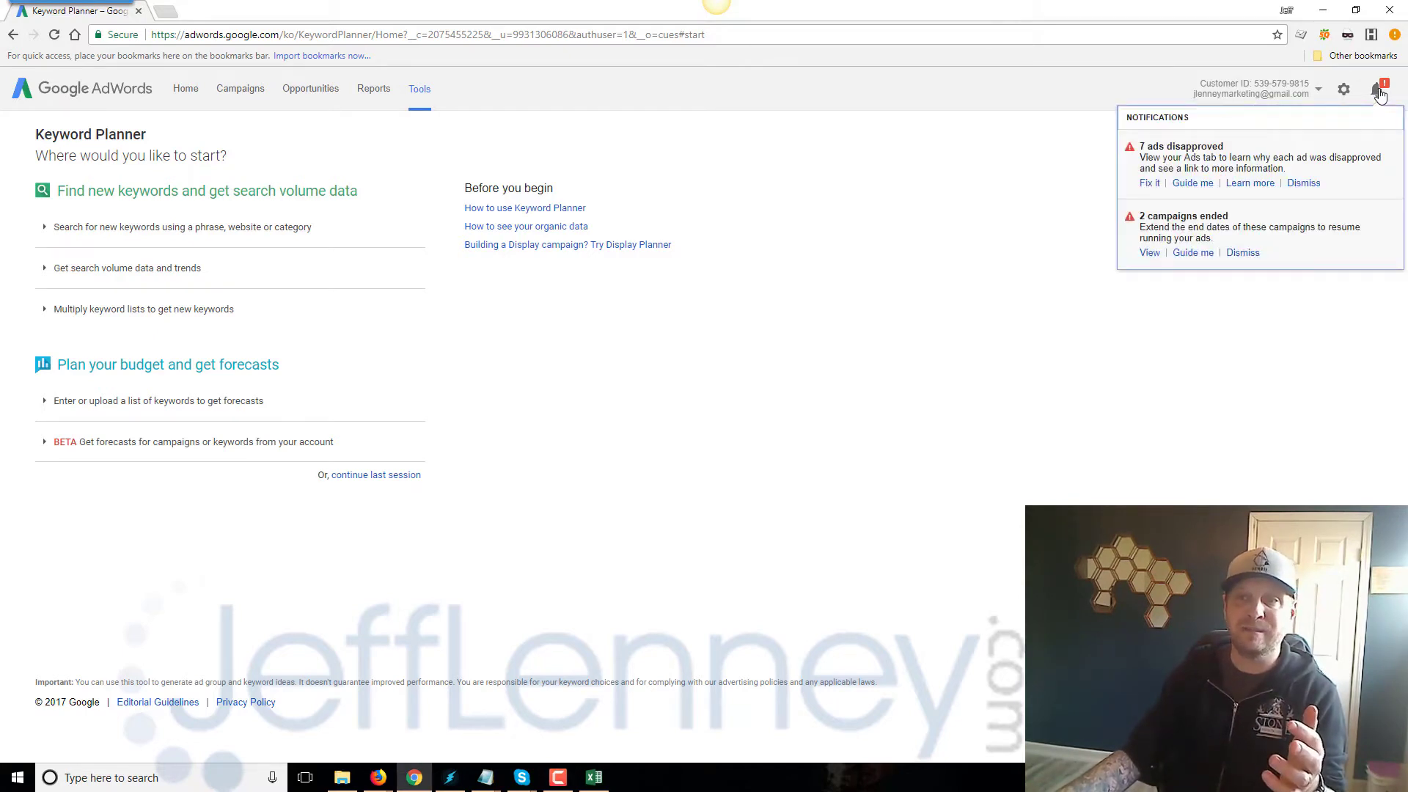
pyautogui.click(1305, 183)
pyautogui.click(1243, 183)
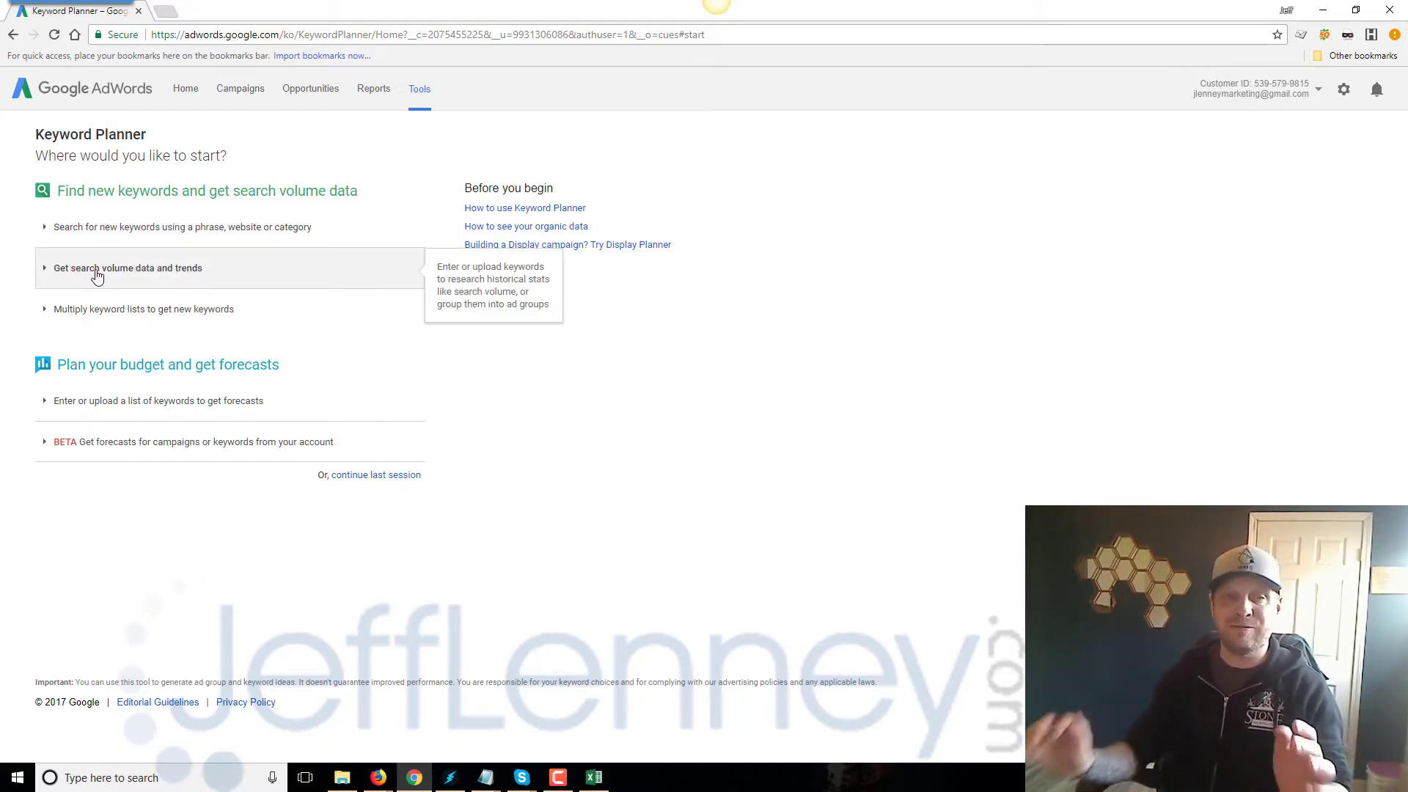
# - Get search volume data for the copied keyword list, pasted in without its blank first line and the "Suggestion" heading
pyautogui.click(98, 269)
pyautogui.hotkey('ctrl', 'v')
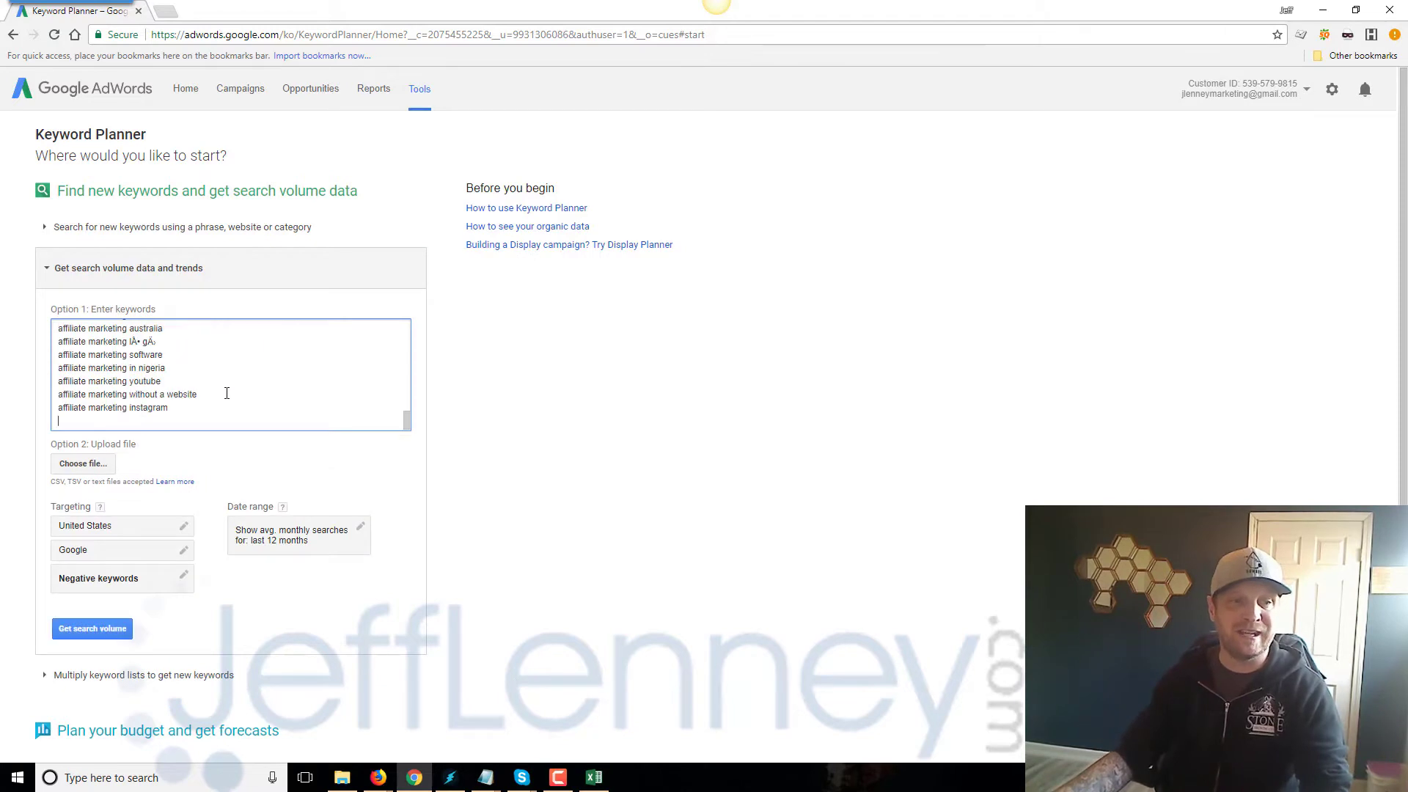
pyautogui.moveTo(408, 419); pyautogui.dragTo(399, 304)
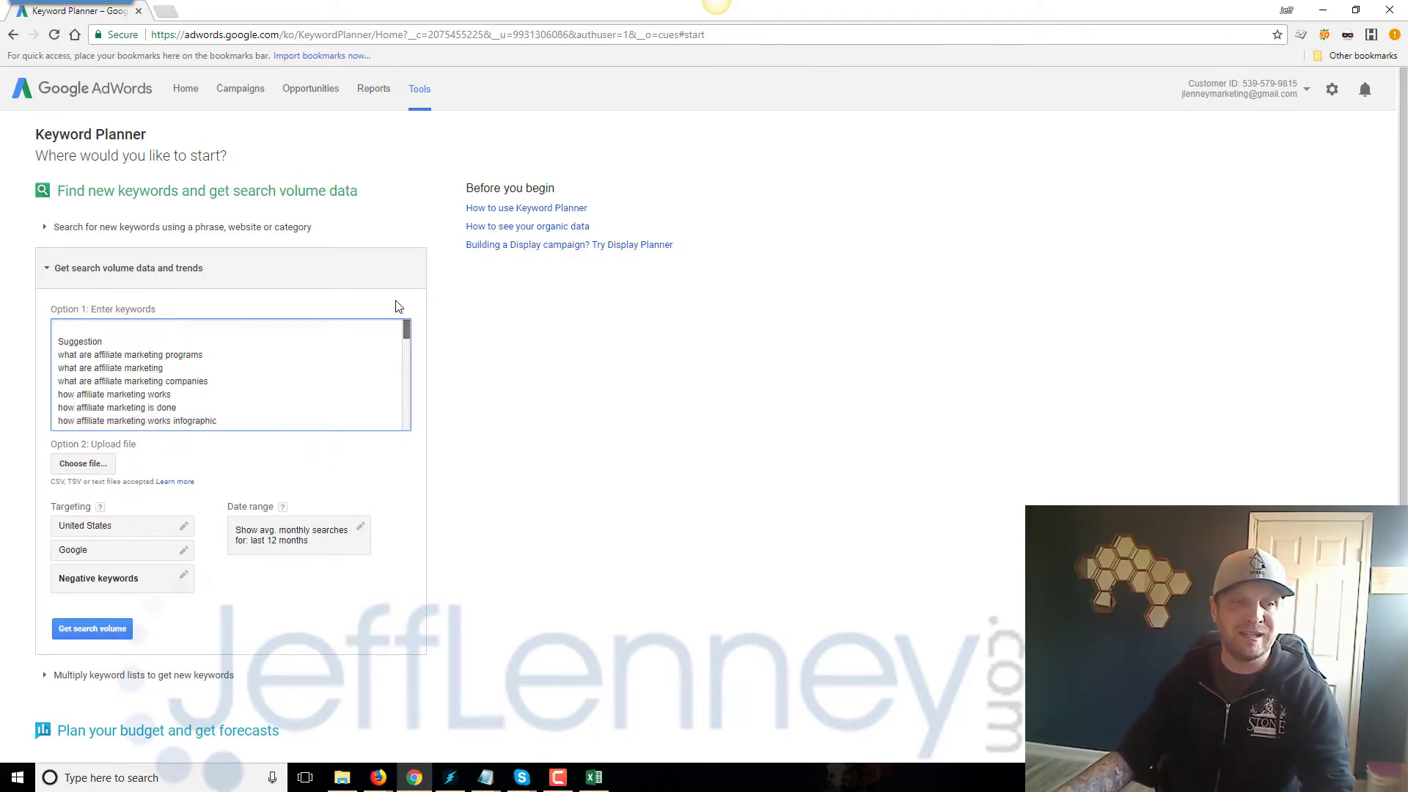
pyautogui.moveTo(132, 329); pyautogui.dragTo(33, 330)
pyautogui.press('BackSpace')
pyautogui.press('Delete')
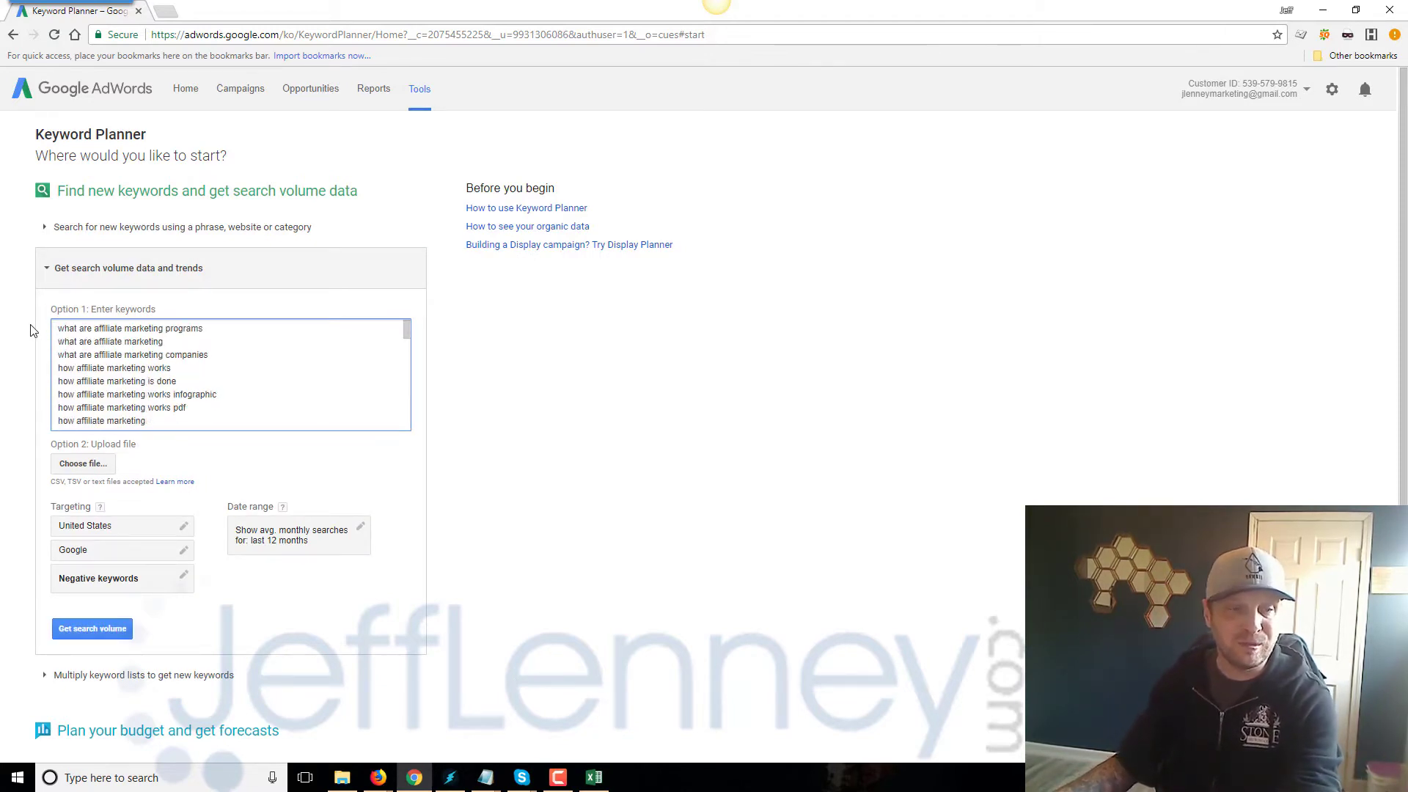
pyautogui.click(93, 629)
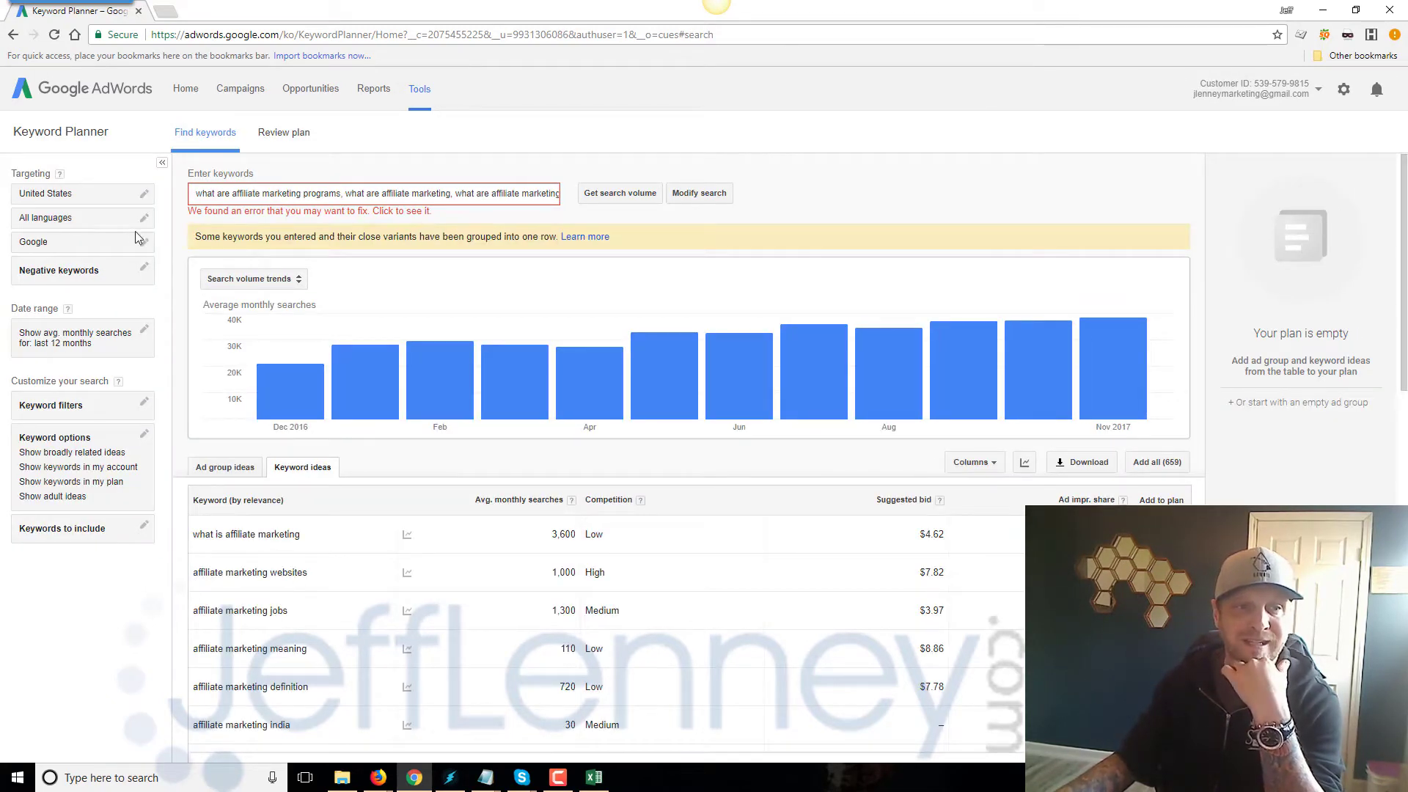
# - Remove United States from the targeted locations so that the keyword data covers all locations
pyautogui.click(147, 195)
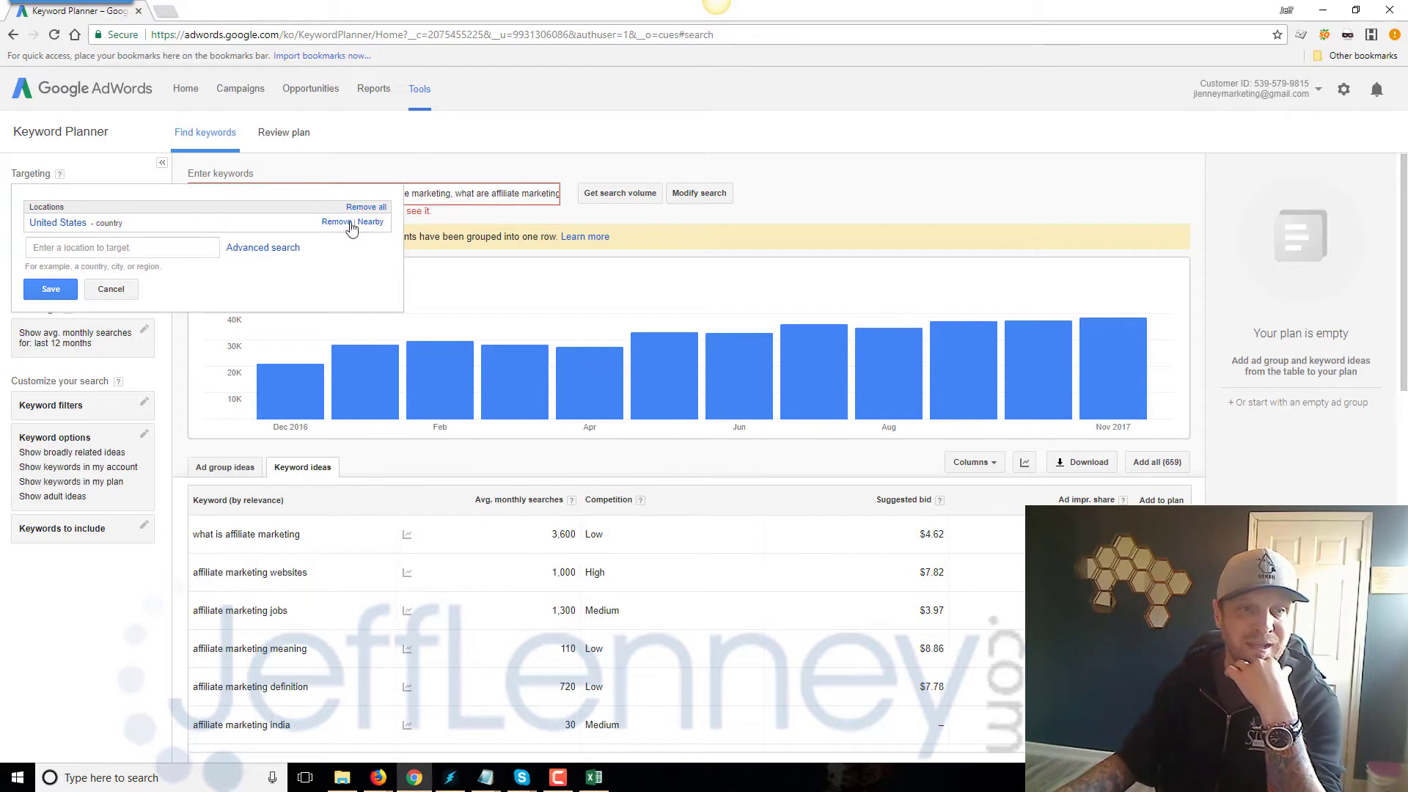
pyautogui.click(124, 289)
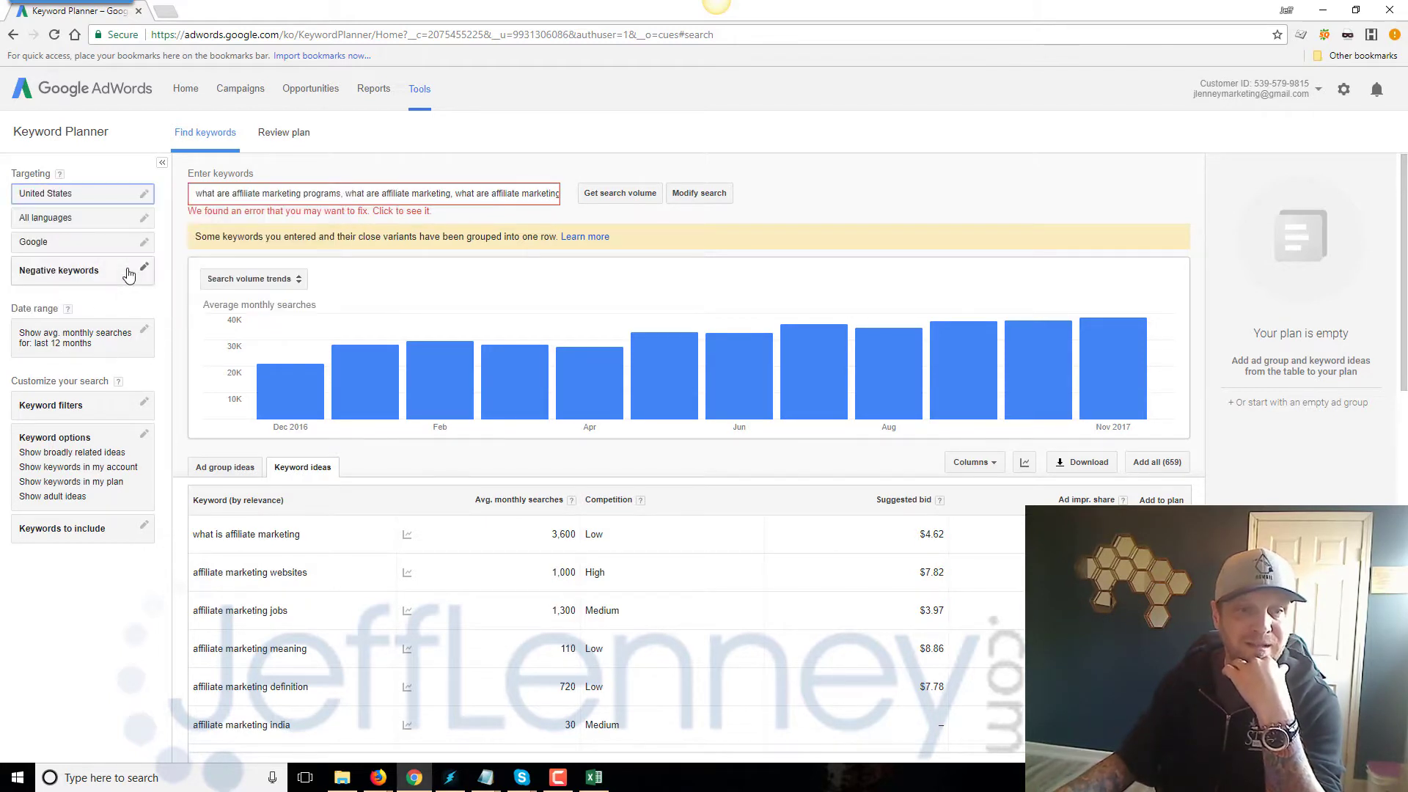
pyautogui.click(146, 196)
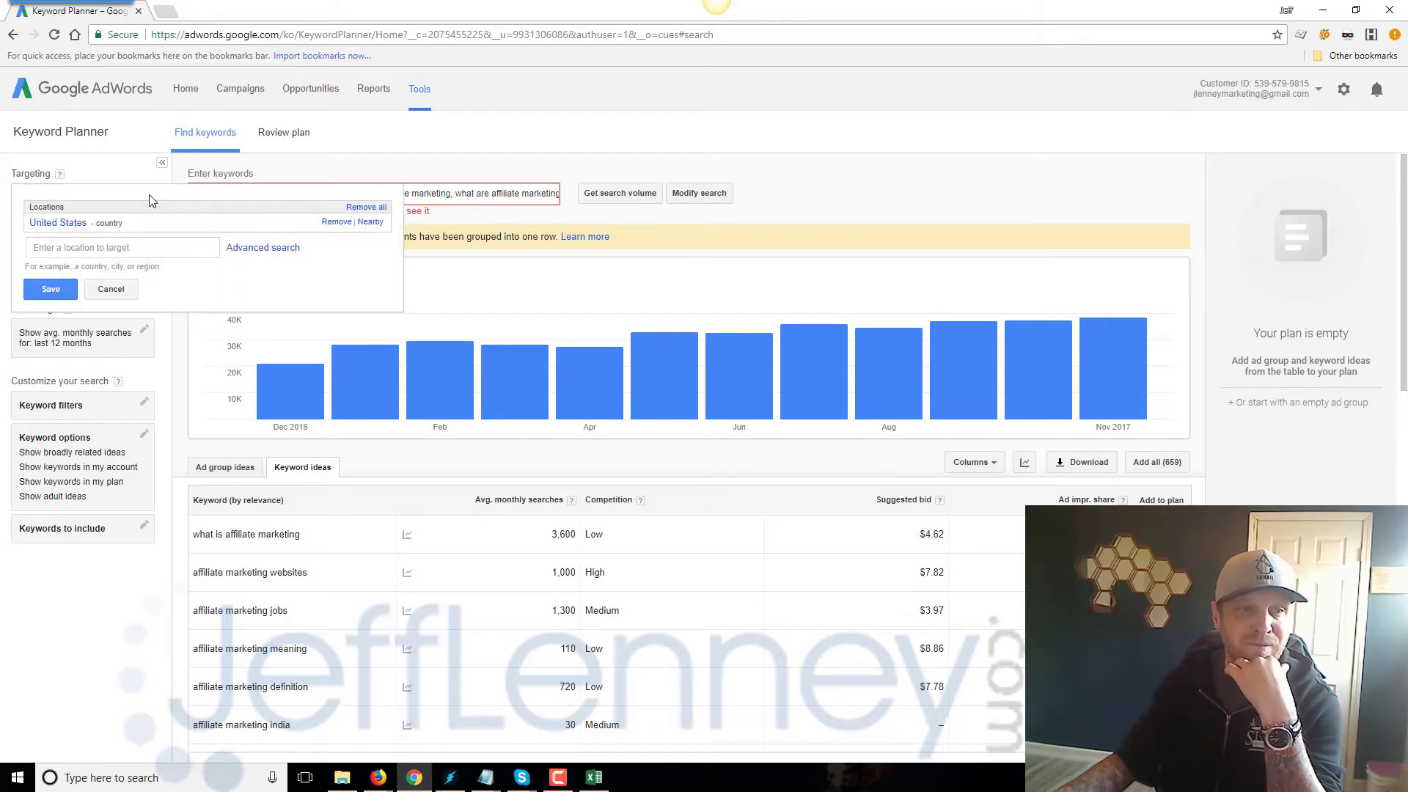
pyautogui.click(336, 222)
pyautogui.click(51, 289)
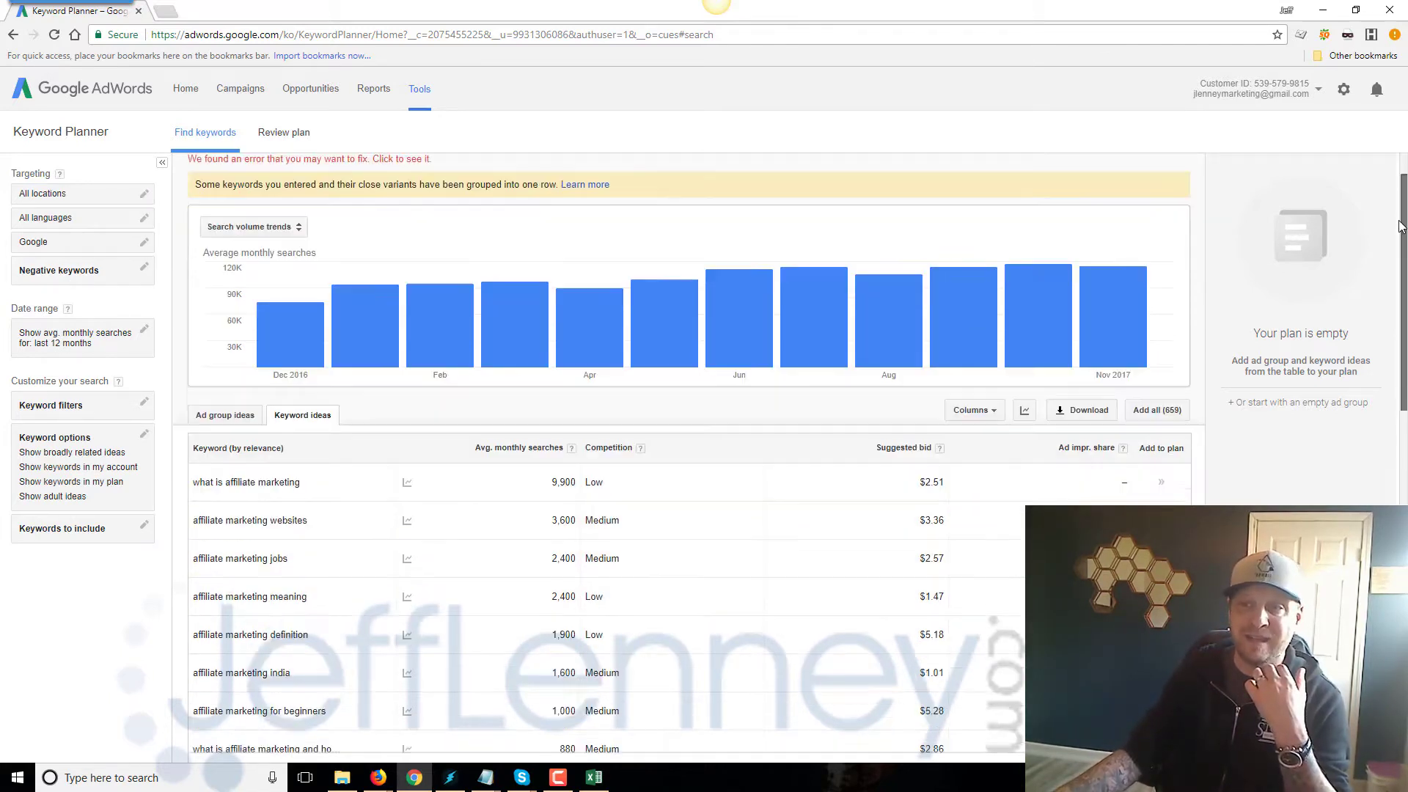
# - Sort the keyword ideas by average monthly searches, highest first, and look further down the list
pyautogui.scroll(-2, 1172, 266)
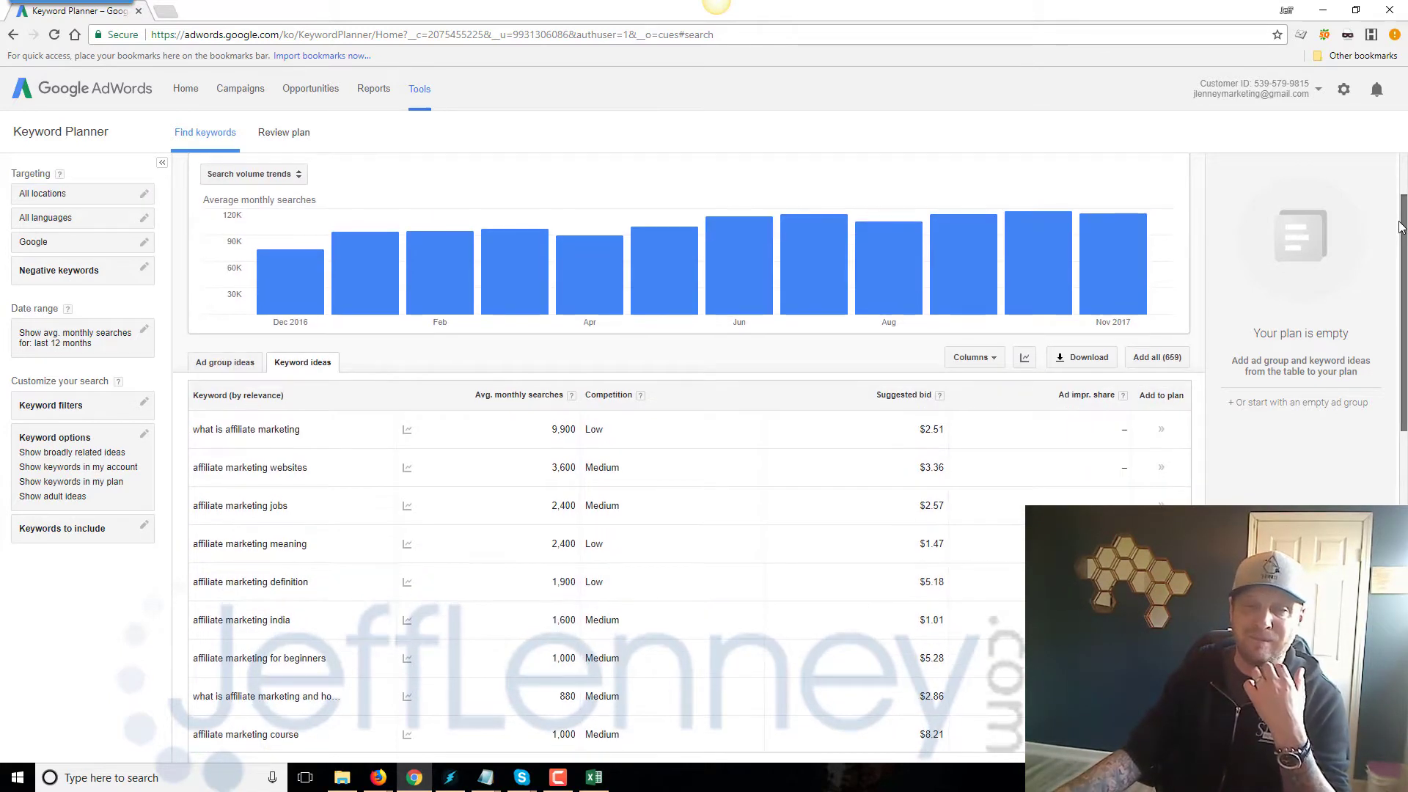
pyautogui.click(516, 398)
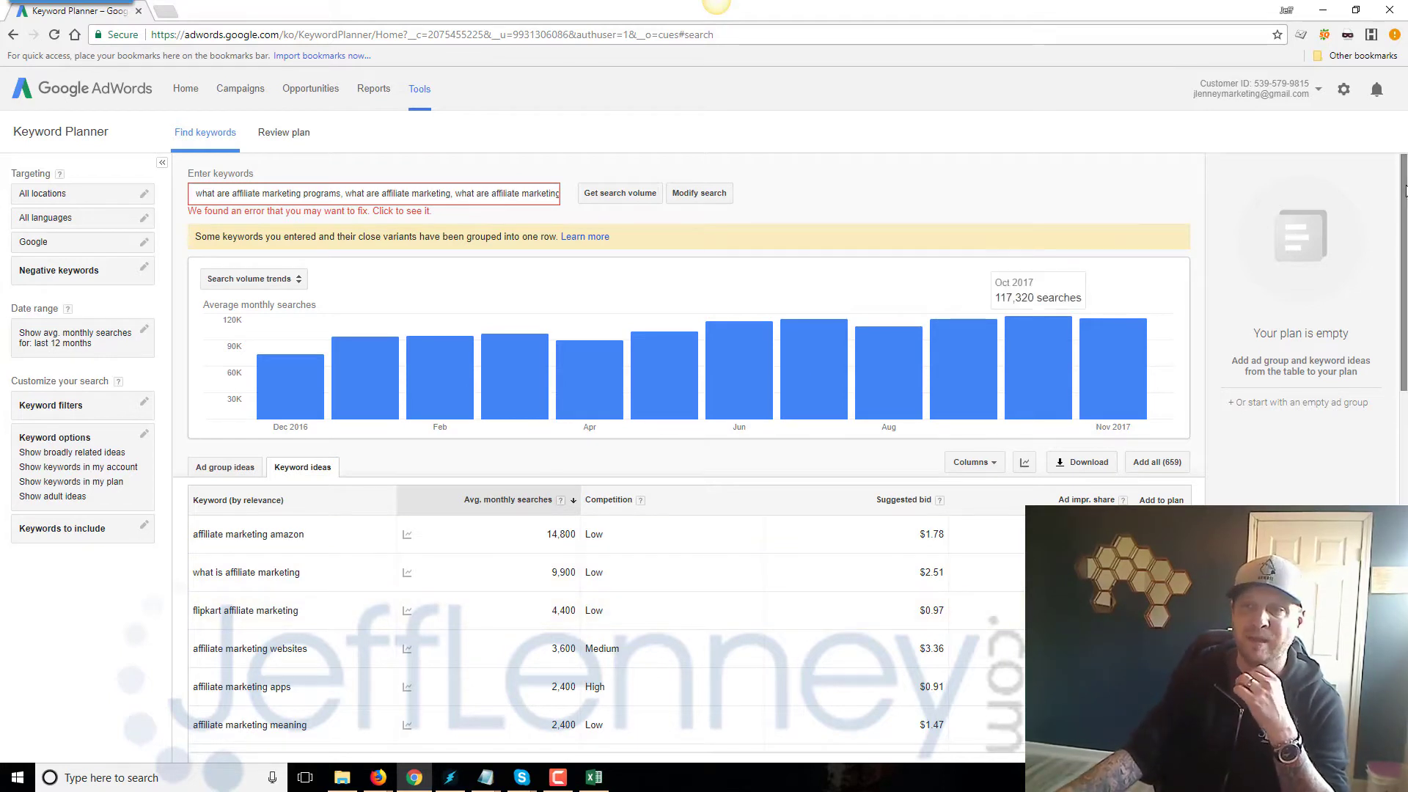
pyautogui.moveTo(1404, 192); pyautogui.dragTo(1403, 498)
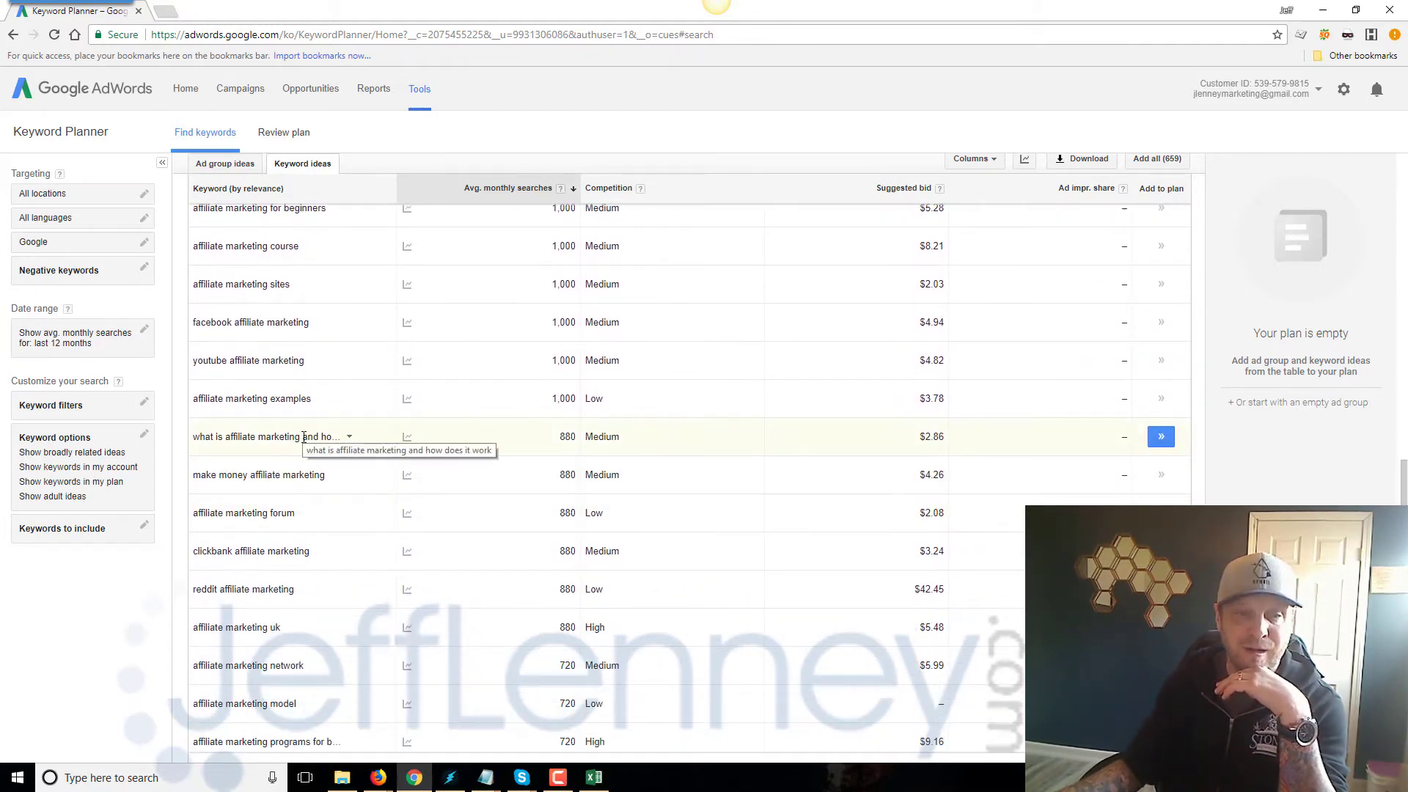
pyautogui.click(195, 438)
pyautogui.moveTo(236, 438); pyautogui.dragTo(345, 440)
pyautogui.click(352, 440)
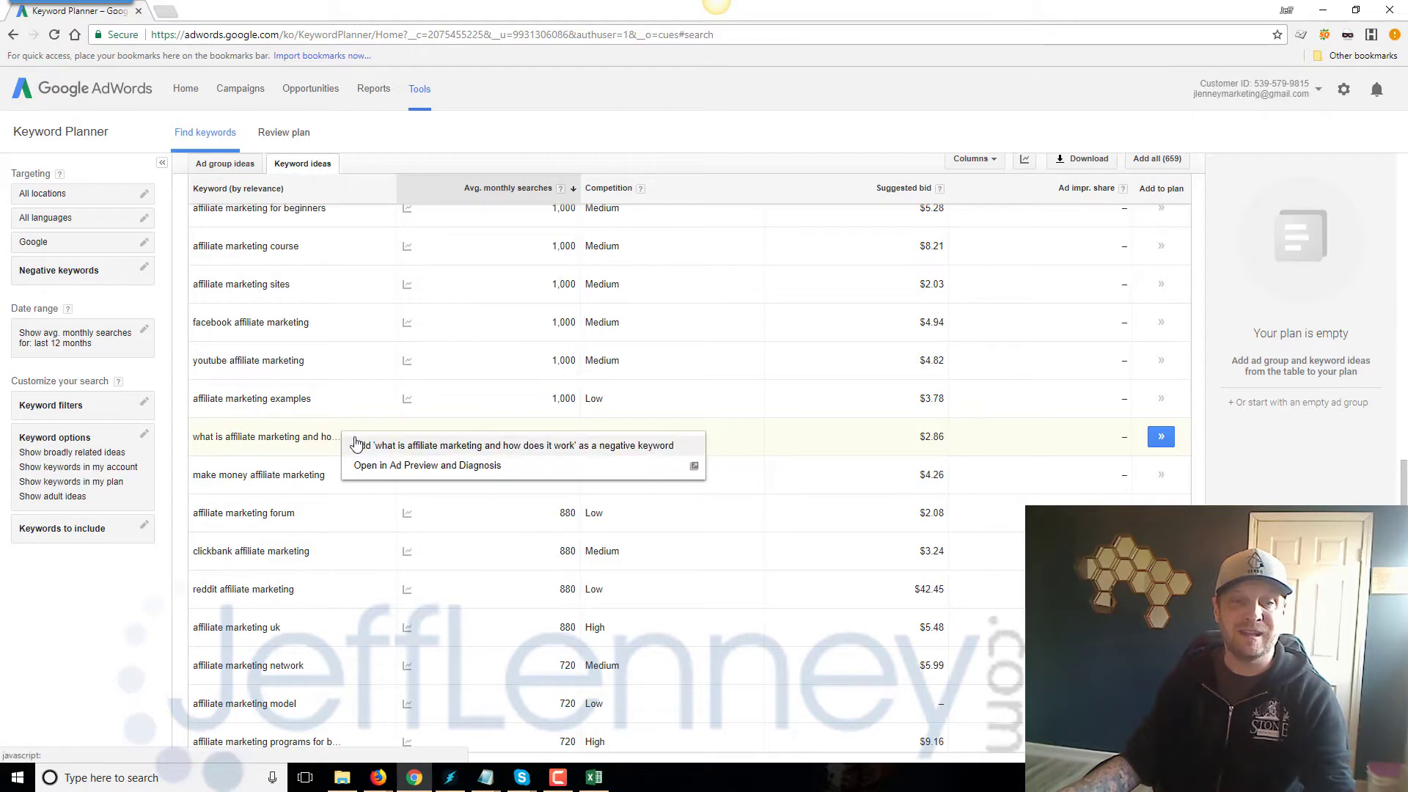
pyautogui.click(259, 441)
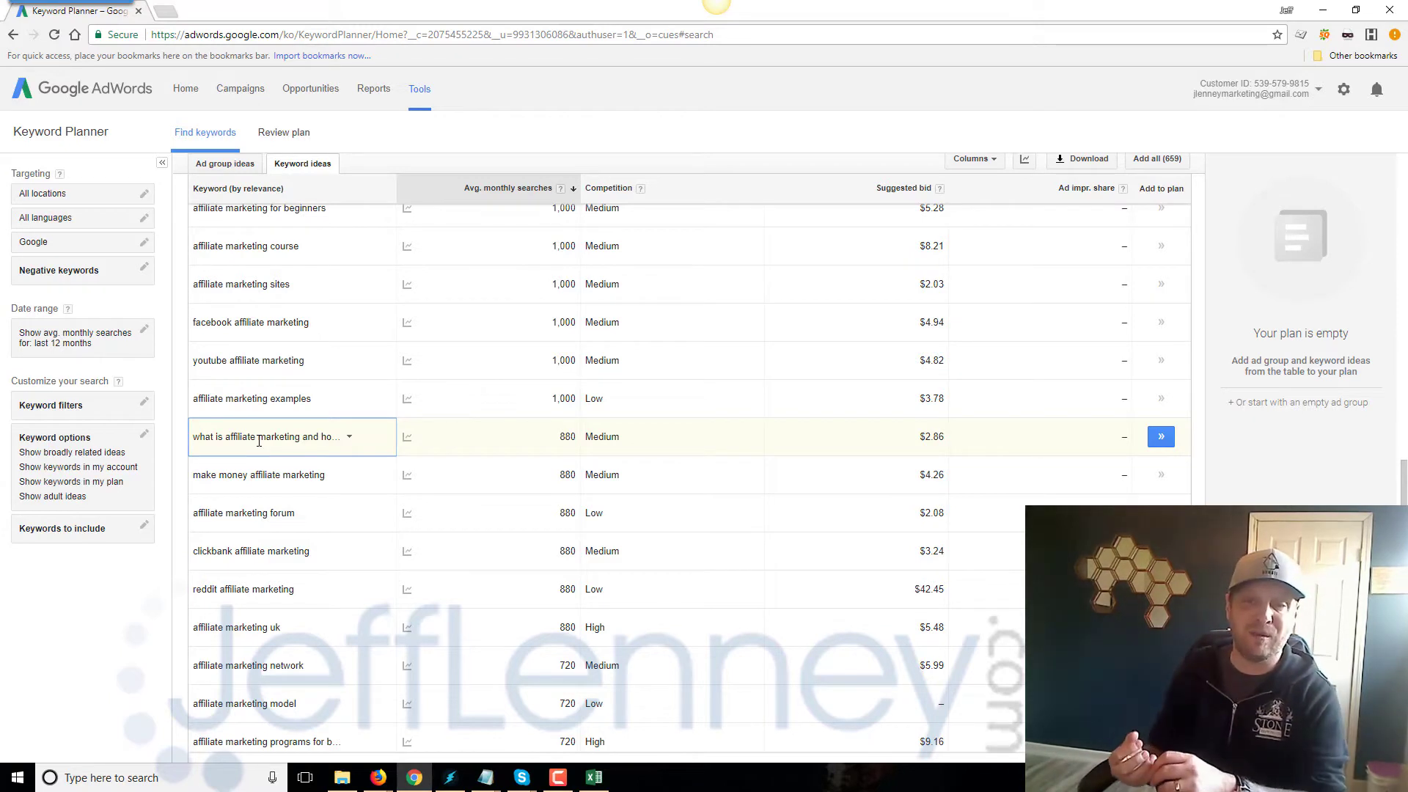
# - Search Google in a new tab for the keyword "what is affiliate marketing and how does it work"
pyautogui.tripleClick(258, 440)
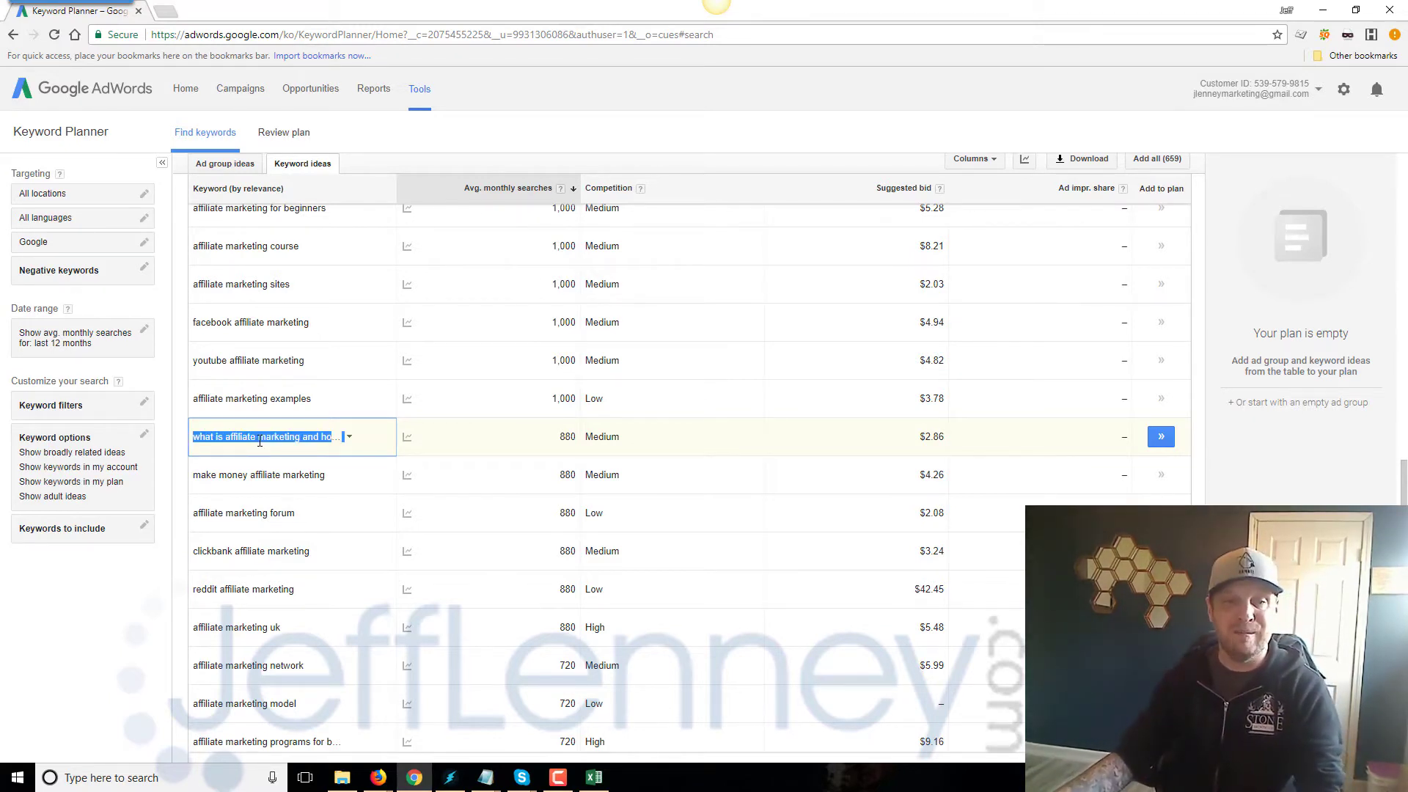
pyautogui.hotkey('ctrl', 't')
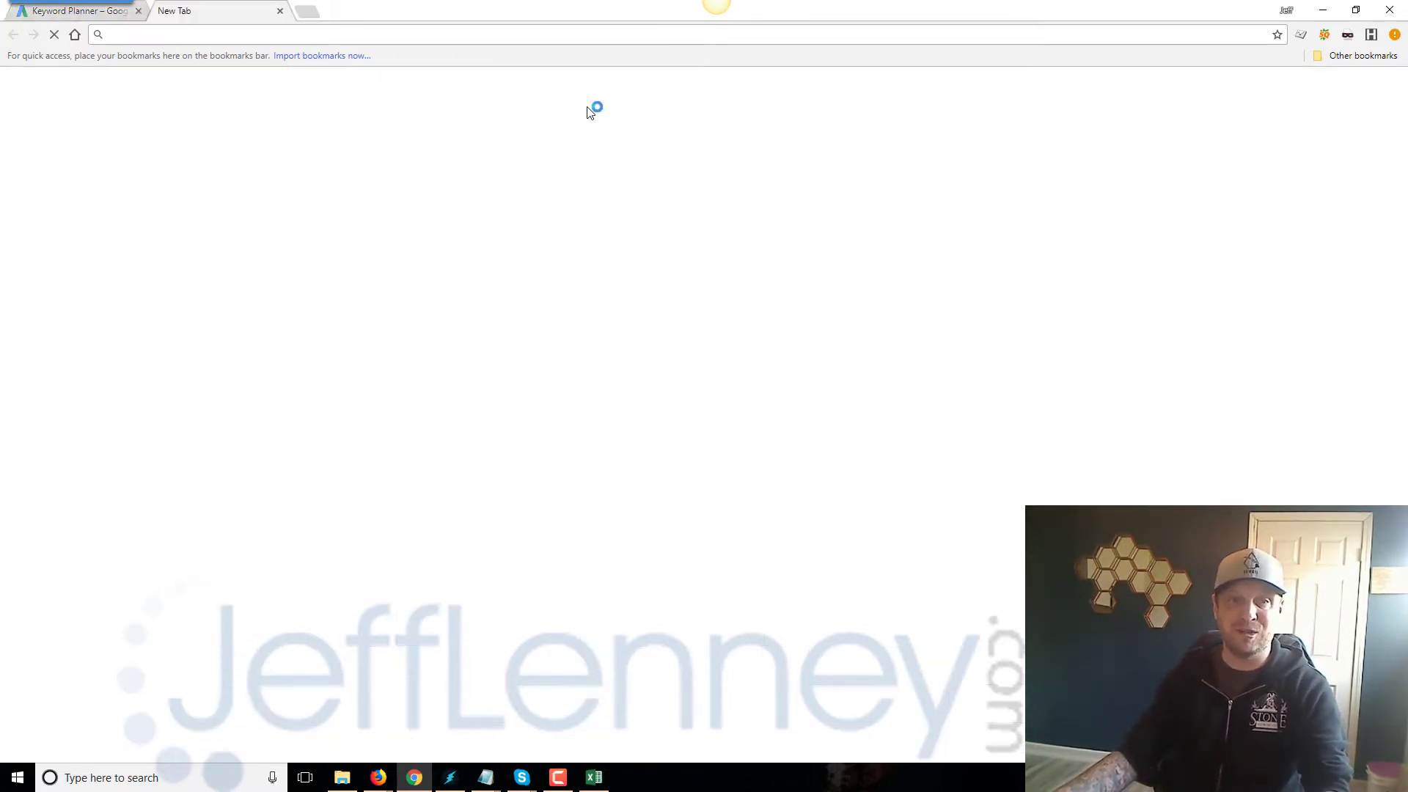
pyautogui.write('what is affiliate marketing and how does it work')
pyautogui.press('Return')
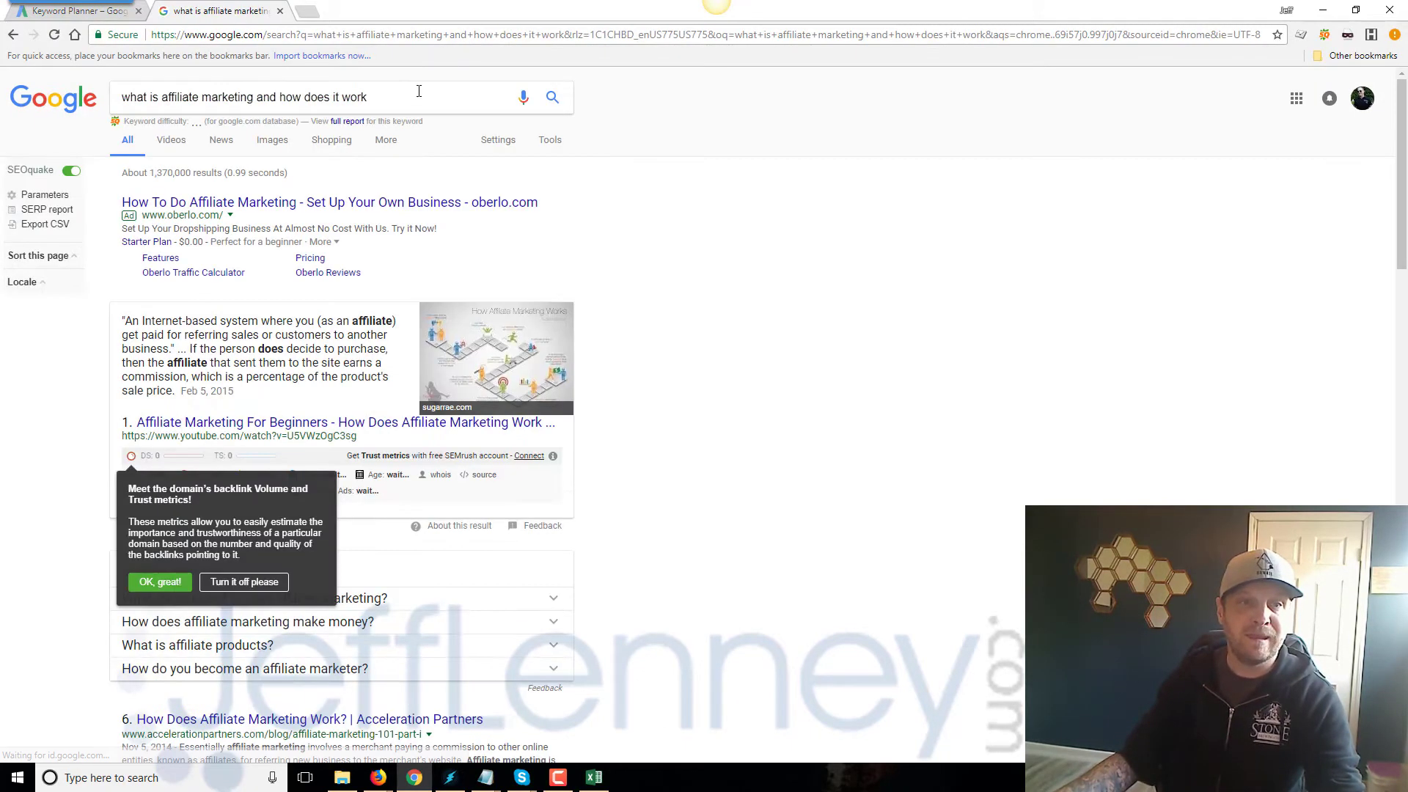
# - Repeat the search as an exact phrase by enclosing "what is affiliate marketing and how does it work" in quotation marks
pyautogui.click(418, 96)
pyautogui.write('"')
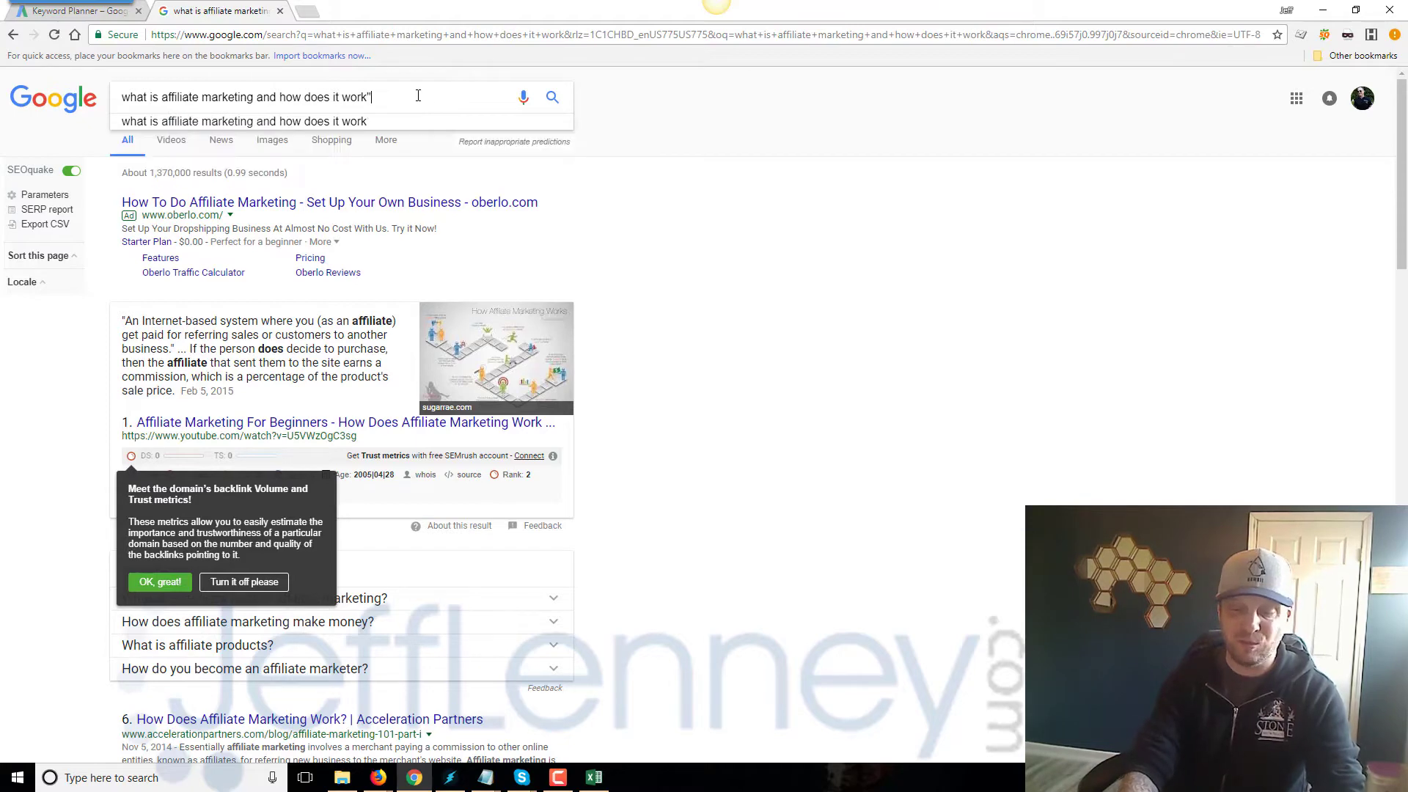
pyautogui.press('Home')
pyautogui.write('"')
pyautogui.press('Return')
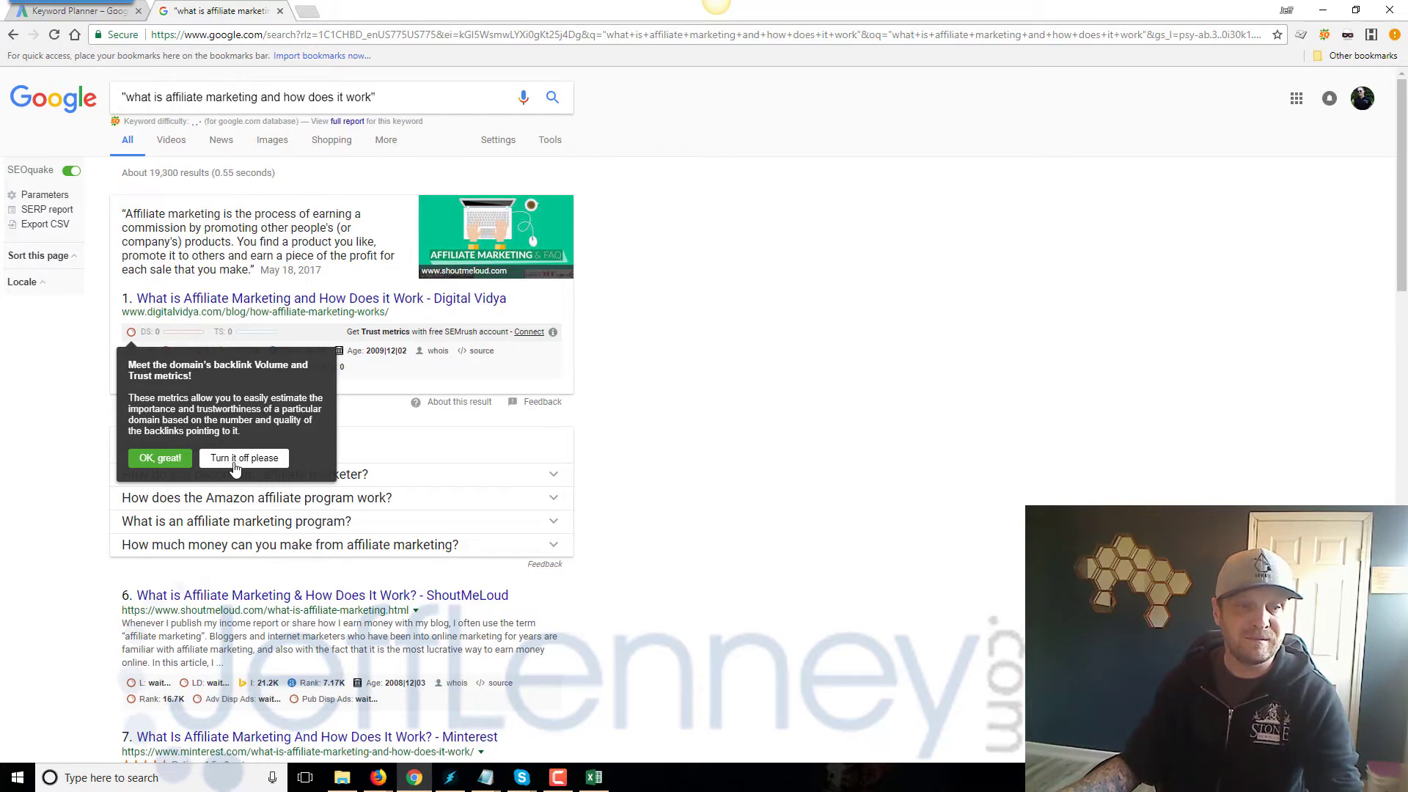
# - Dismiss the notice about backlink and trust metrics and turn SEOquake off for the search results
pyautogui.click(163, 464)
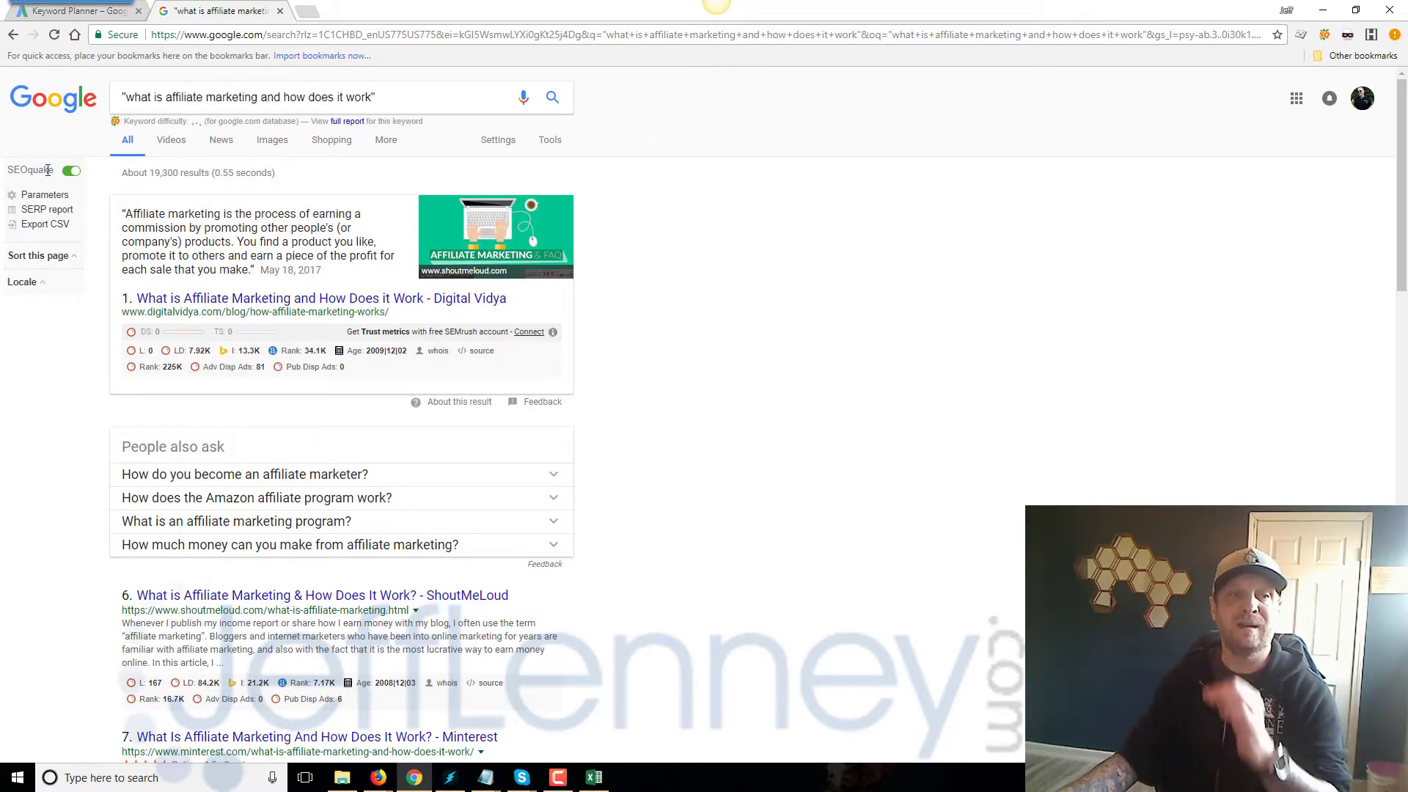
pyautogui.click(72, 173)
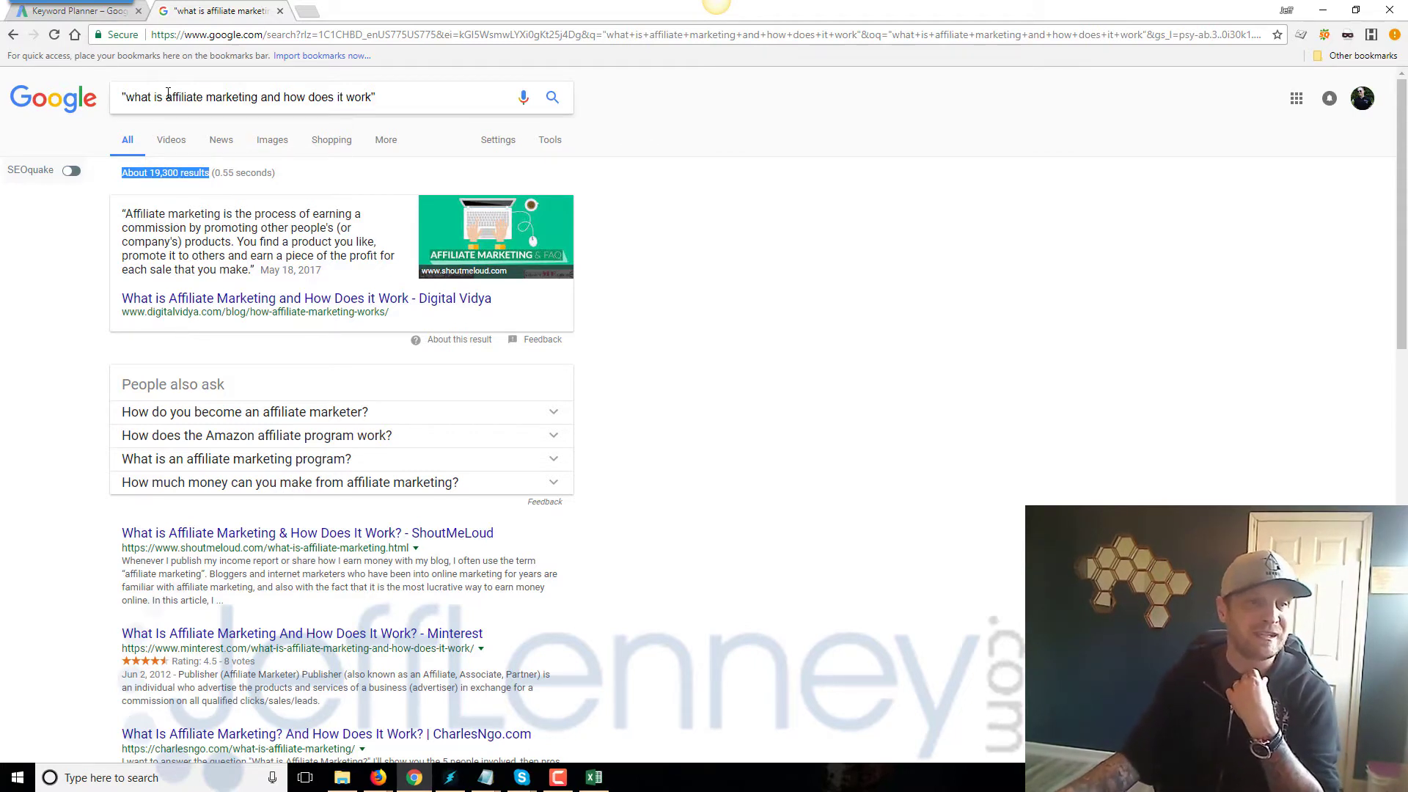
# - Limit the exact-phrase search to page titles by adding the intitle: operator before the quoted keyword, and check the top result titles
pyautogui.click(123, 99)
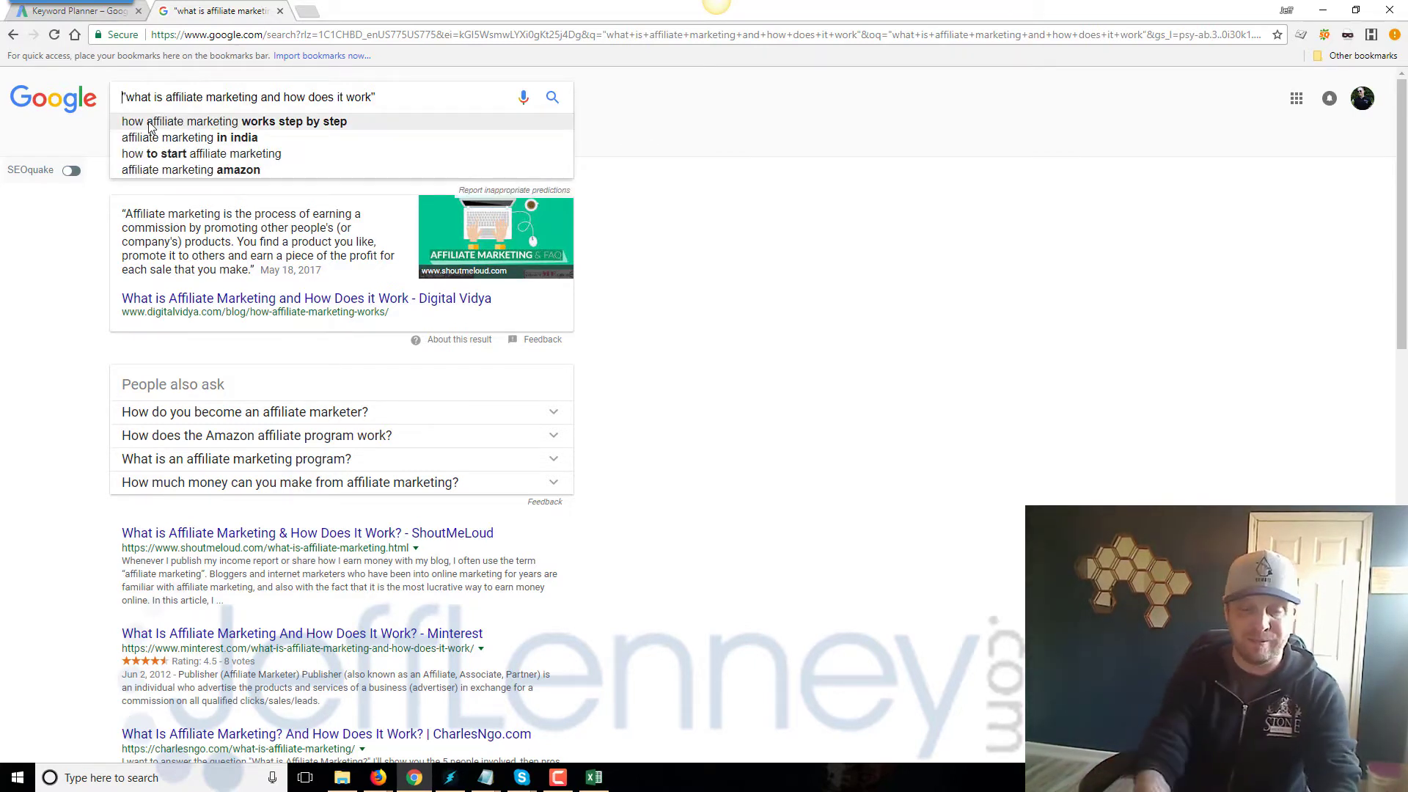
pyautogui.write('intitle:')
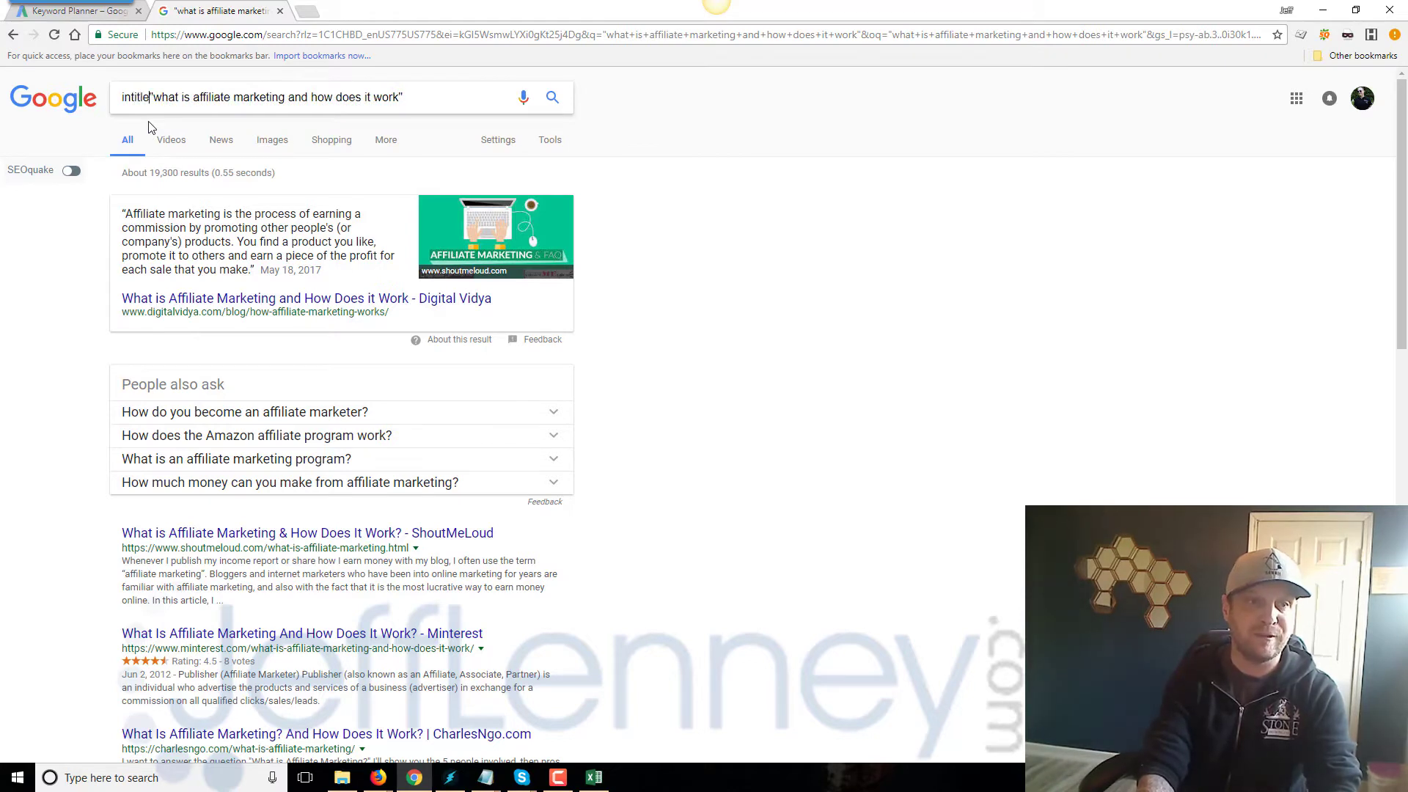
pyautogui.press('Return')
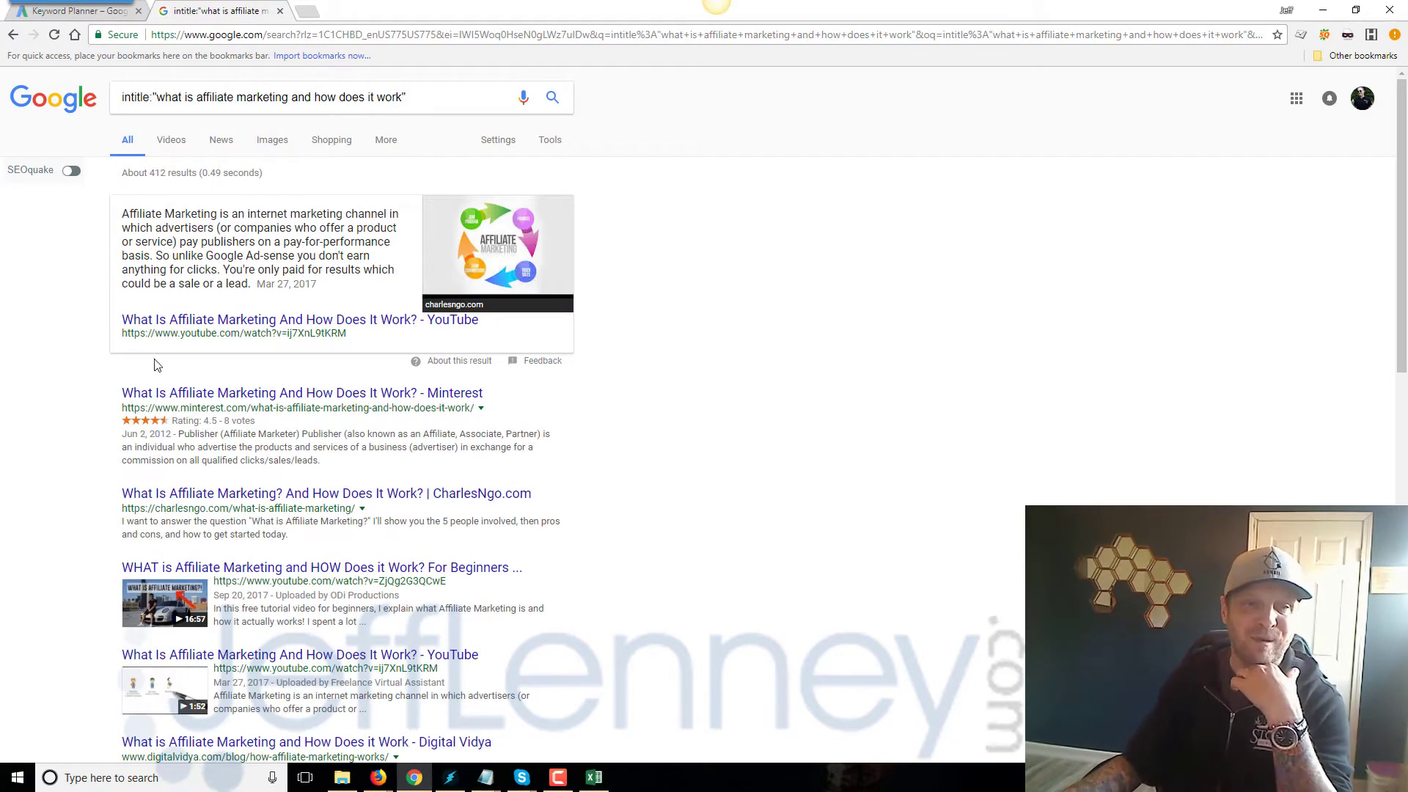
pyautogui.moveTo(122, 393); pyautogui.dragTo(399, 394)
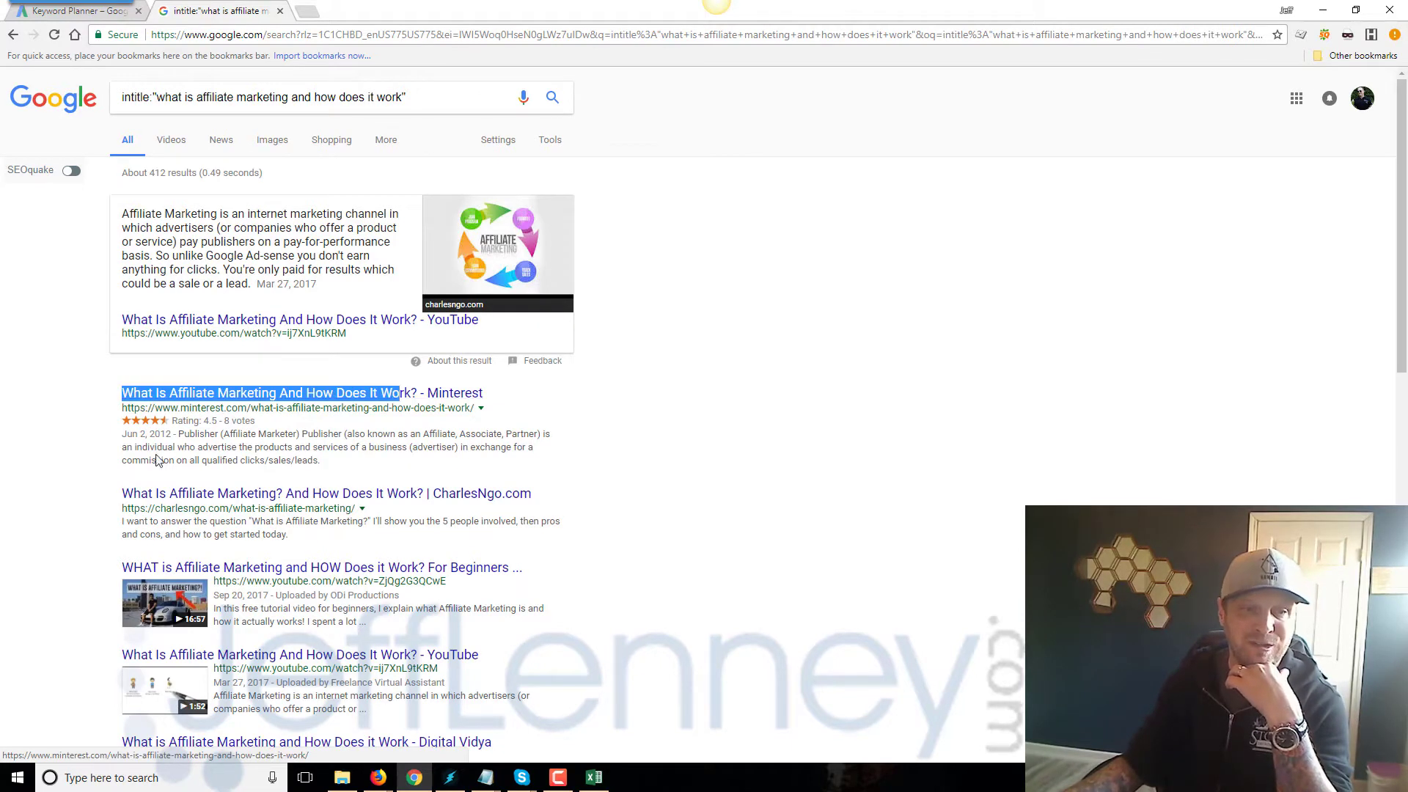
pyautogui.moveTo(113, 493); pyautogui.dragTo(653, 480)
pyautogui.click(654, 481)
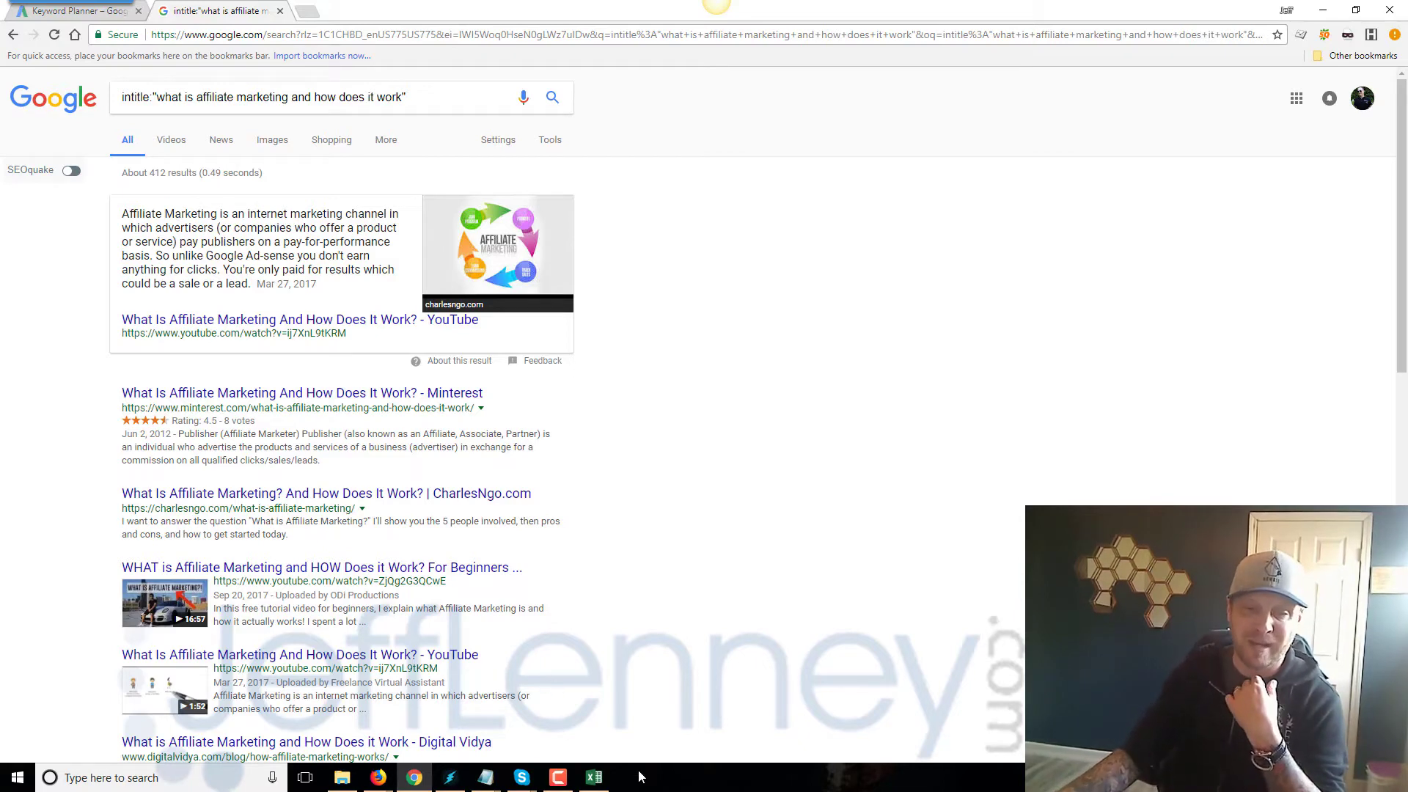
# - Switch to the suggestions CSV in Excel and copy the question "can anyone do affiliate marketing" from the Suggestion column
pyautogui.click(600, 779)
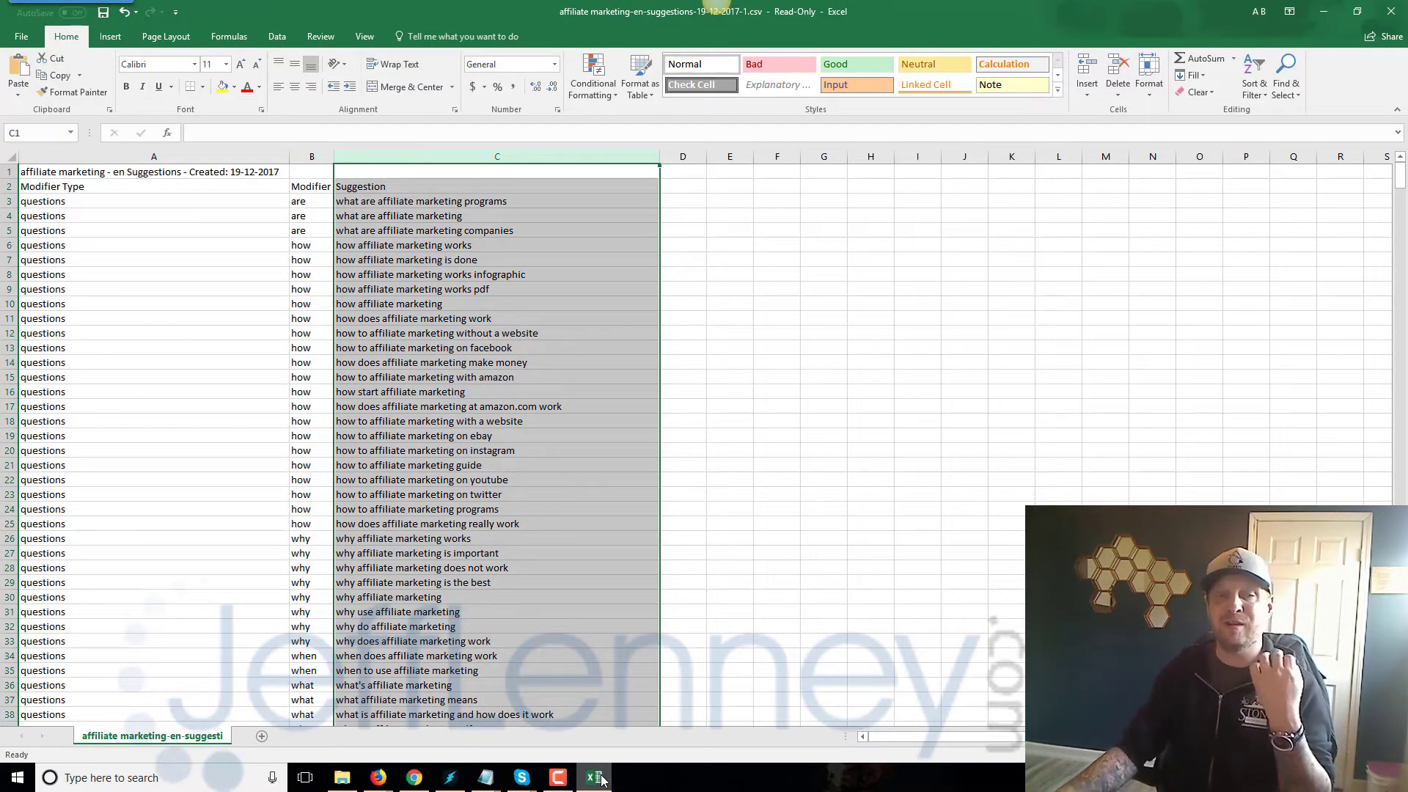
pyautogui.click(536, 542)
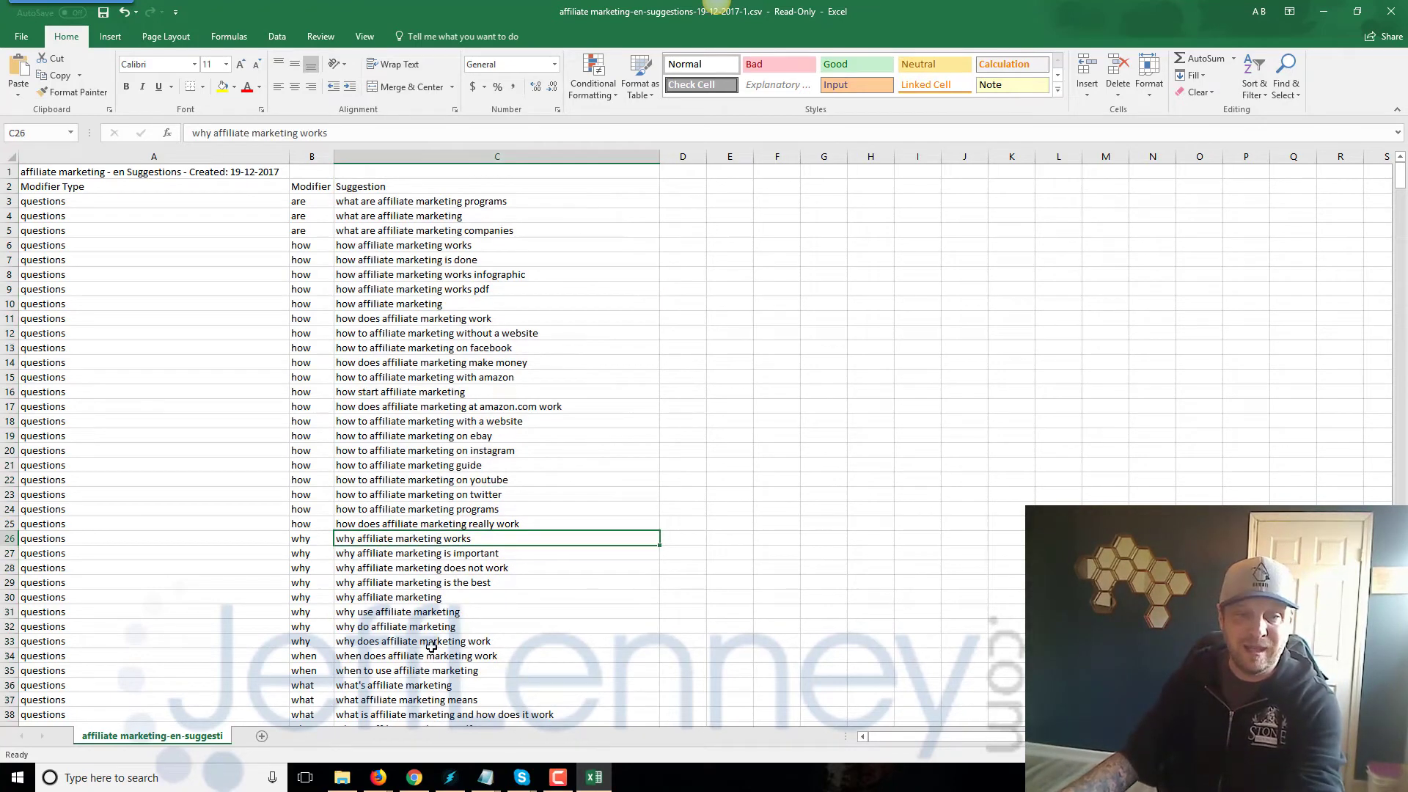
pyautogui.moveTo(1400, 184); pyautogui.dragTo(1393, 229)
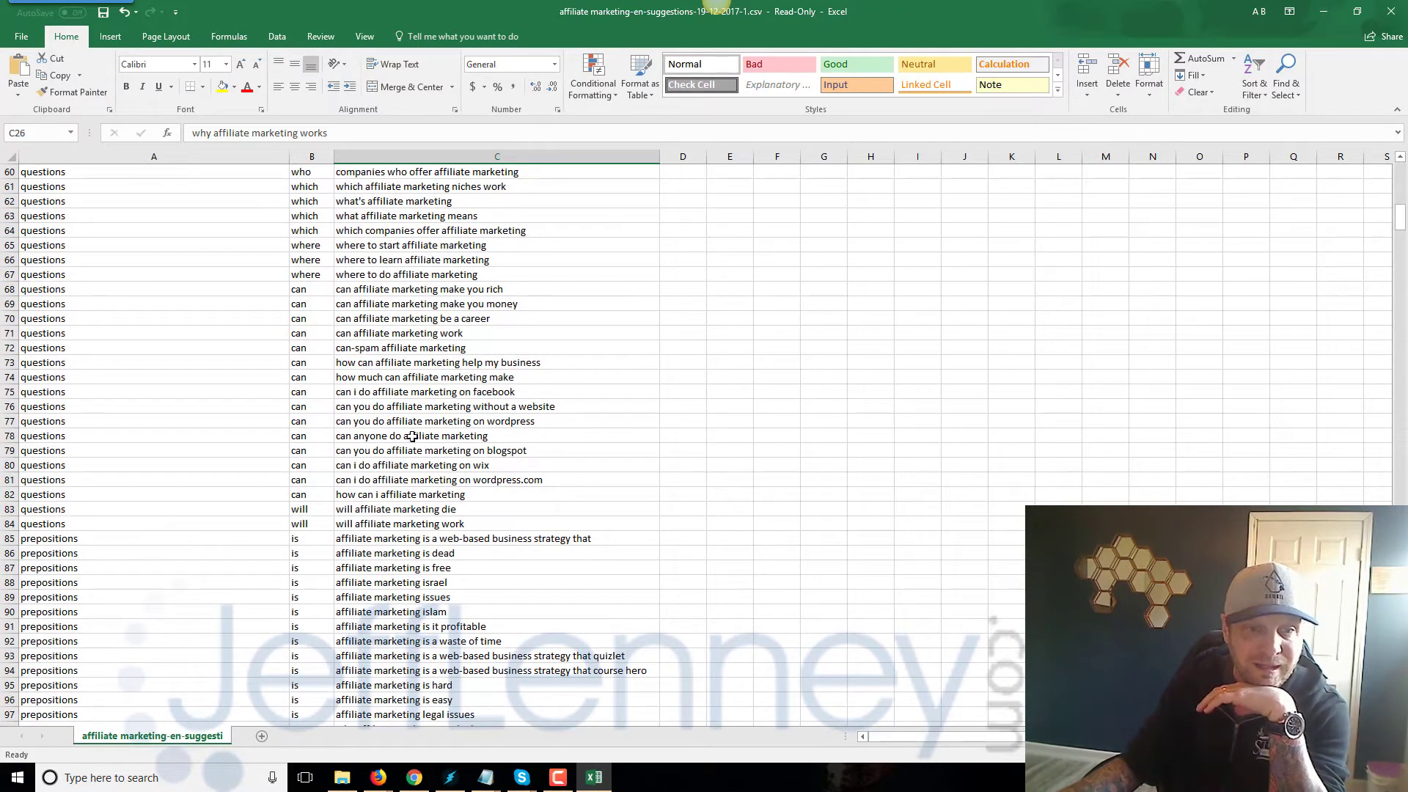
pyautogui.click(415, 438)
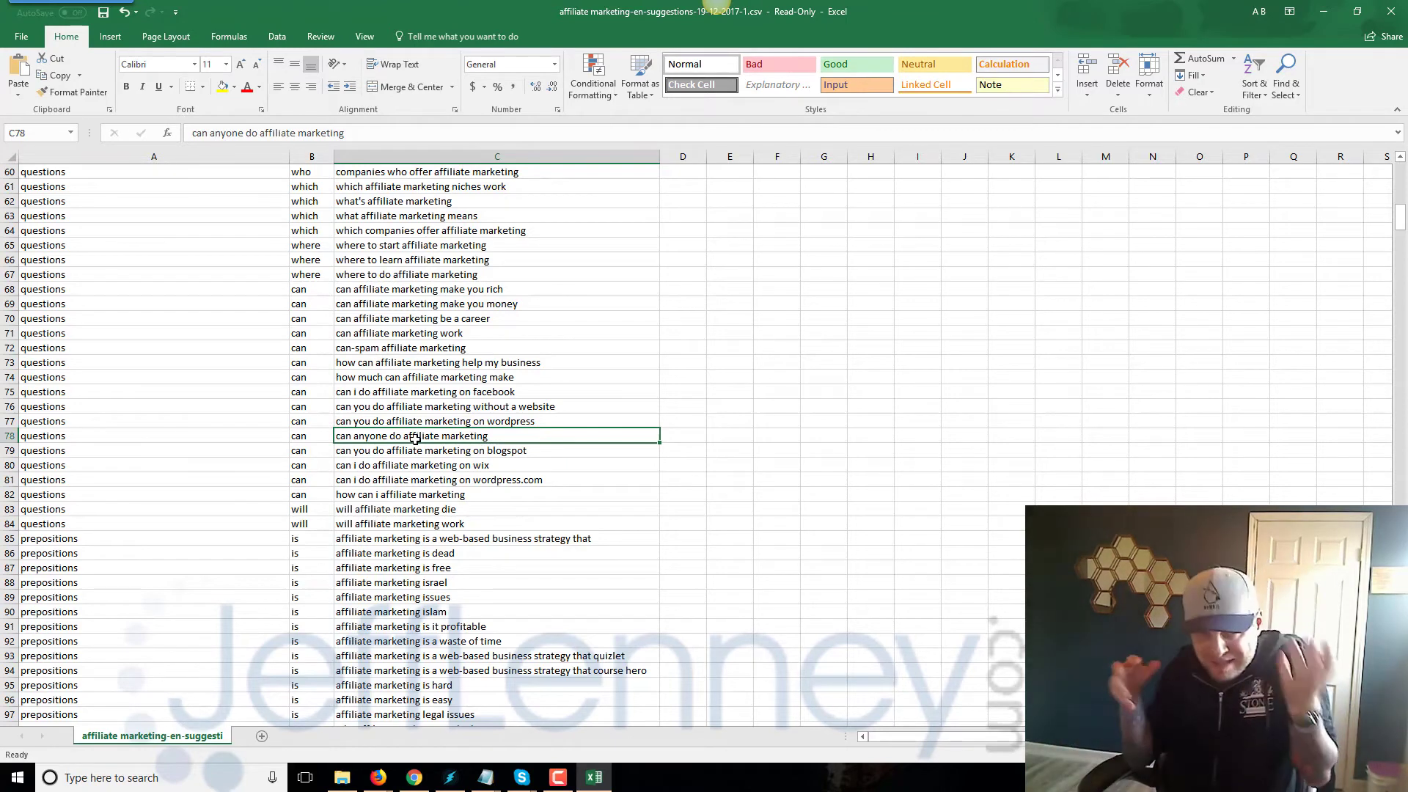
pyautogui.hotkey('ctrl', 'c')
# - Return to Keyword Planner, replace the whole keyword list with the copied question and get its search volume
pyautogui.hotkey('alt', 'Tab')
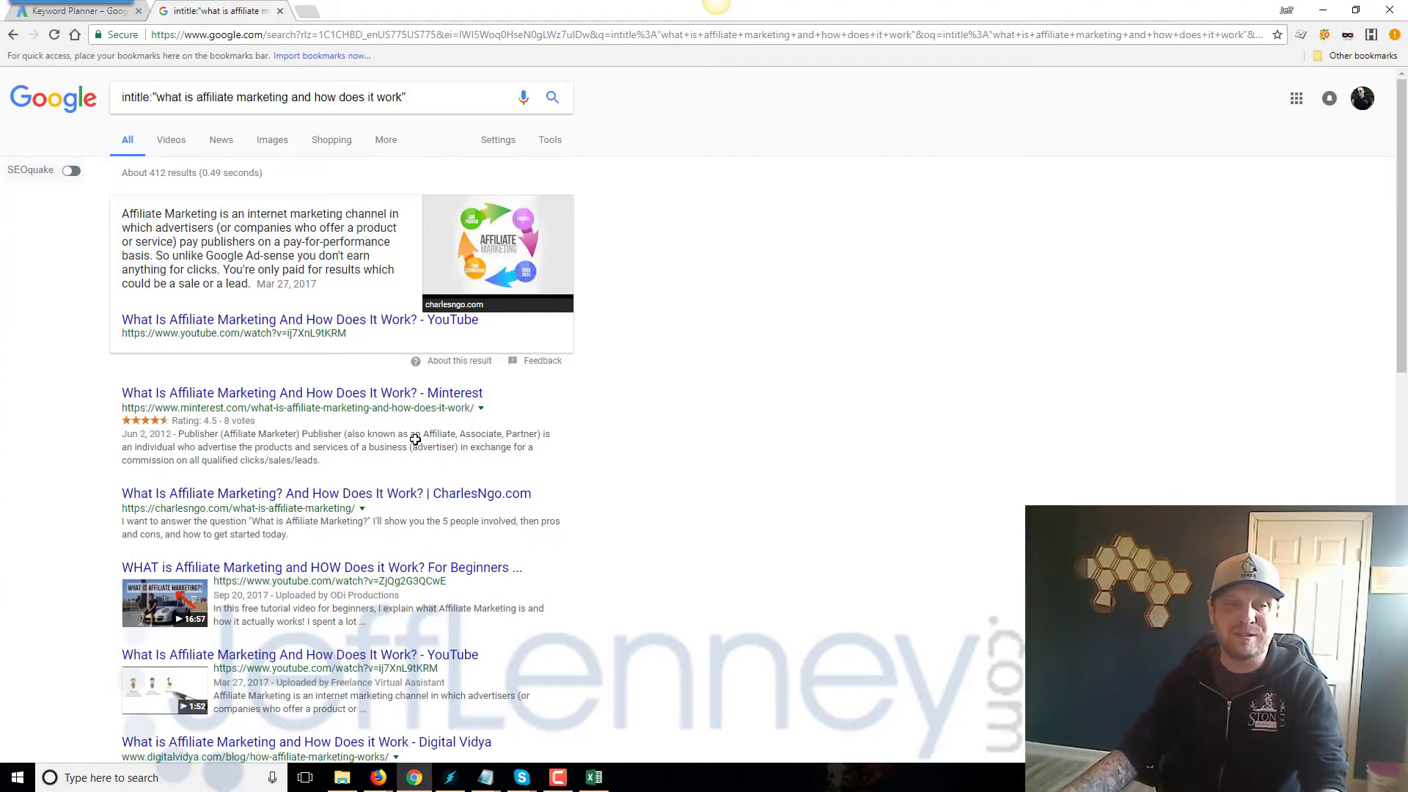
pyautogui.click(82, 12)
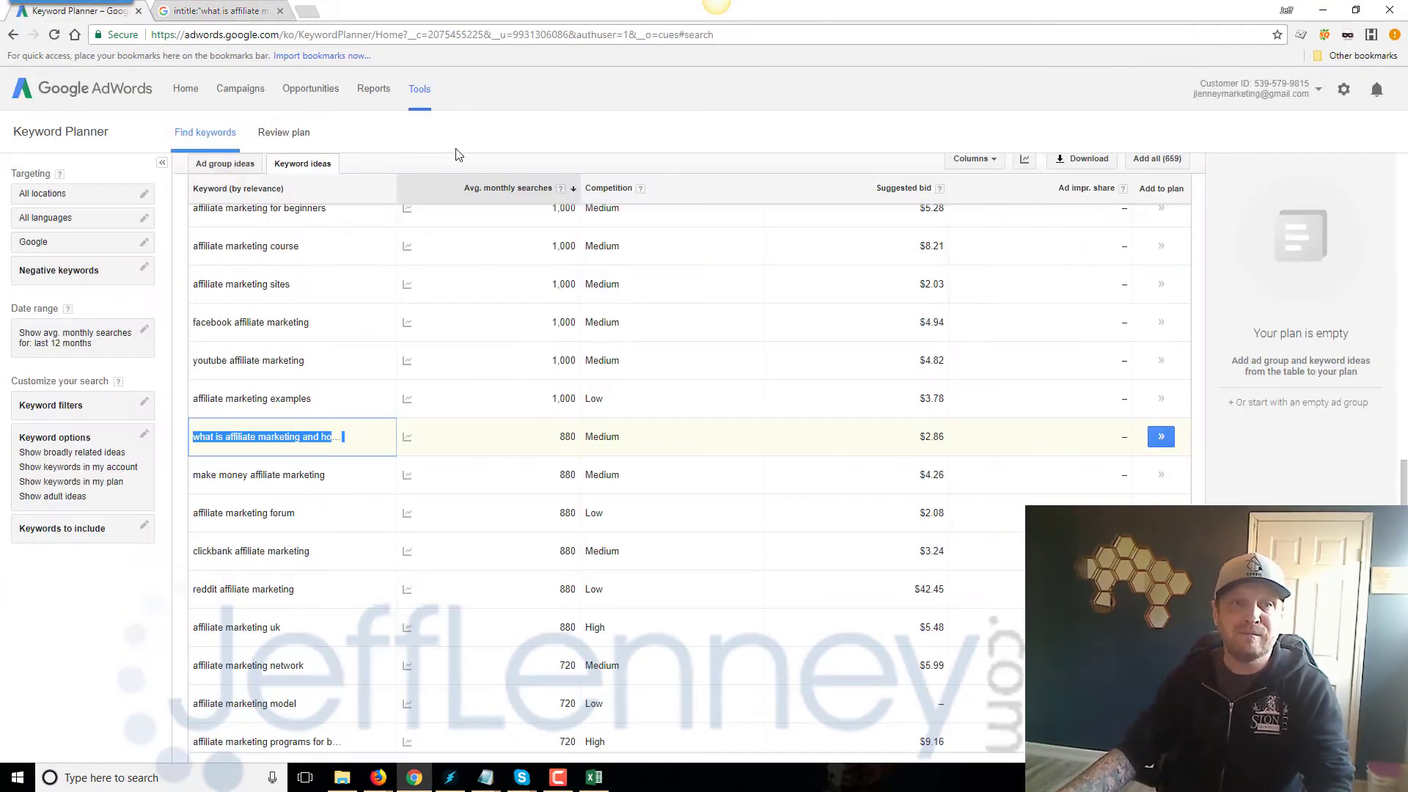
pyautogui.scroll(4, 413, 347)
pyautogui.hotkey('ctrl', 'v')
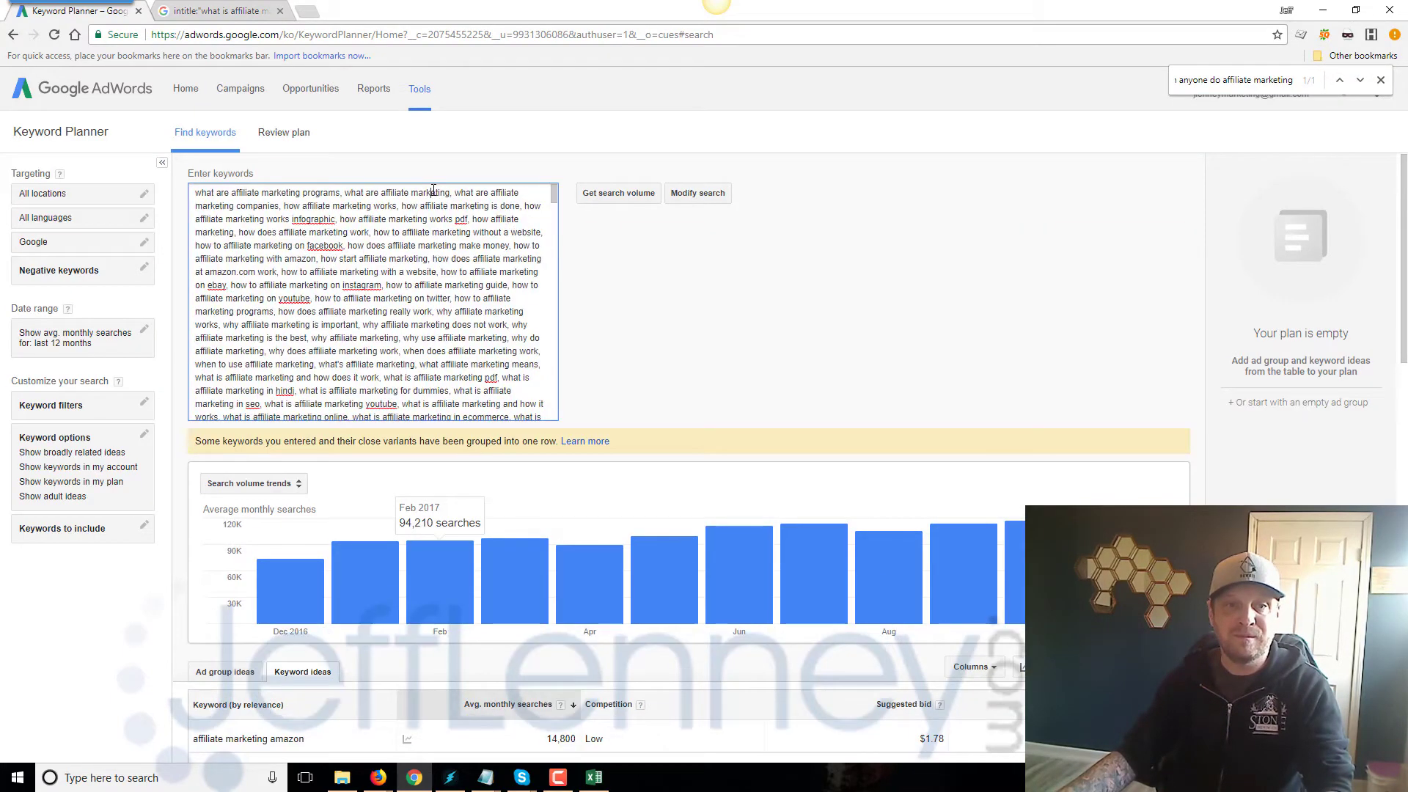
pyautogui.click(433, 191)
pyautogui.hotkey('ctrl', 'a')
pyautogui.hotkey('ctrl', 'v')
pyautogui.click(618, 193)
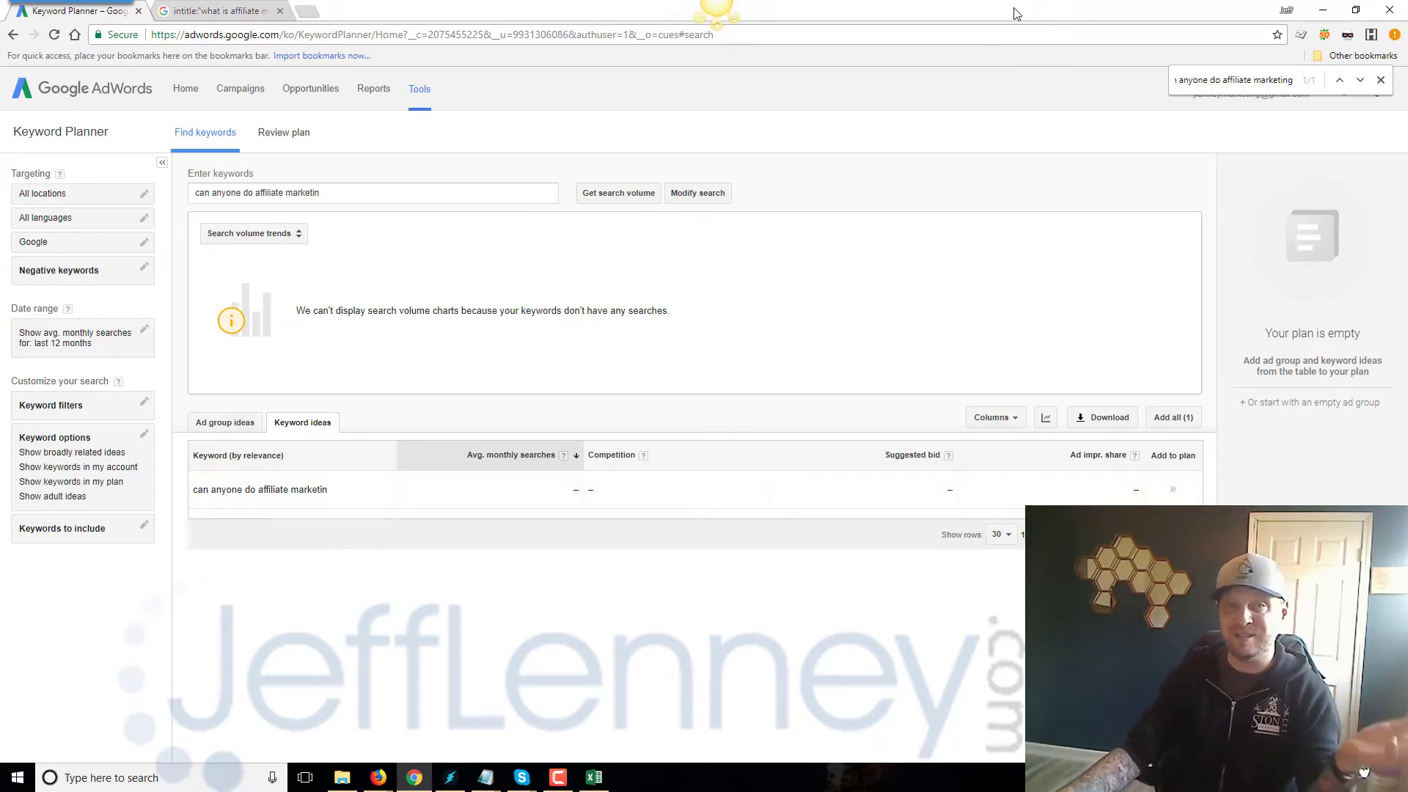
# - Go back to the AnswerThePublic report in Firefox and run a new search for the keyword "survival"
pyautogui.hotkey('alt', 'Tab')
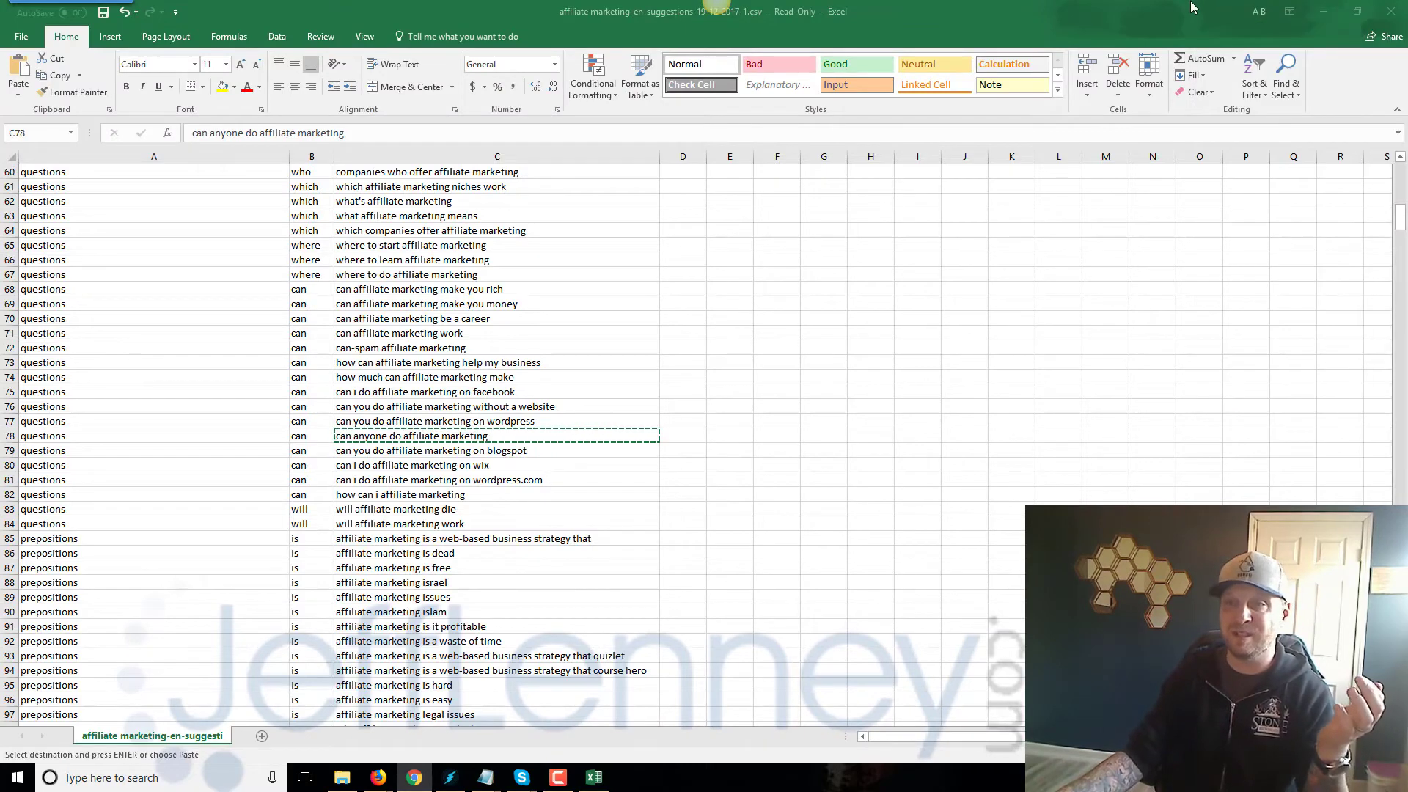
pyautogui.click(1333, 11)
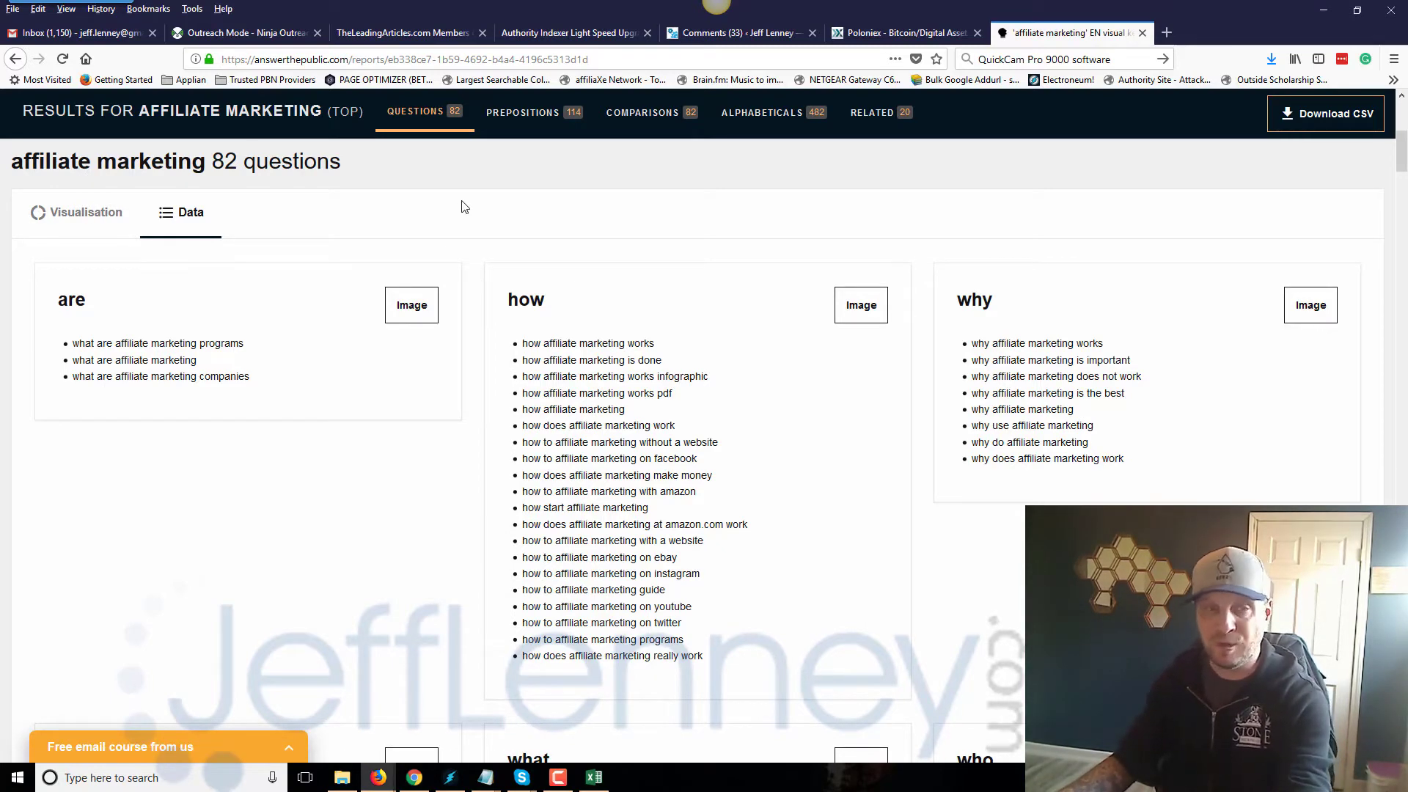
pyautogui.scroll(5, 455, 206)
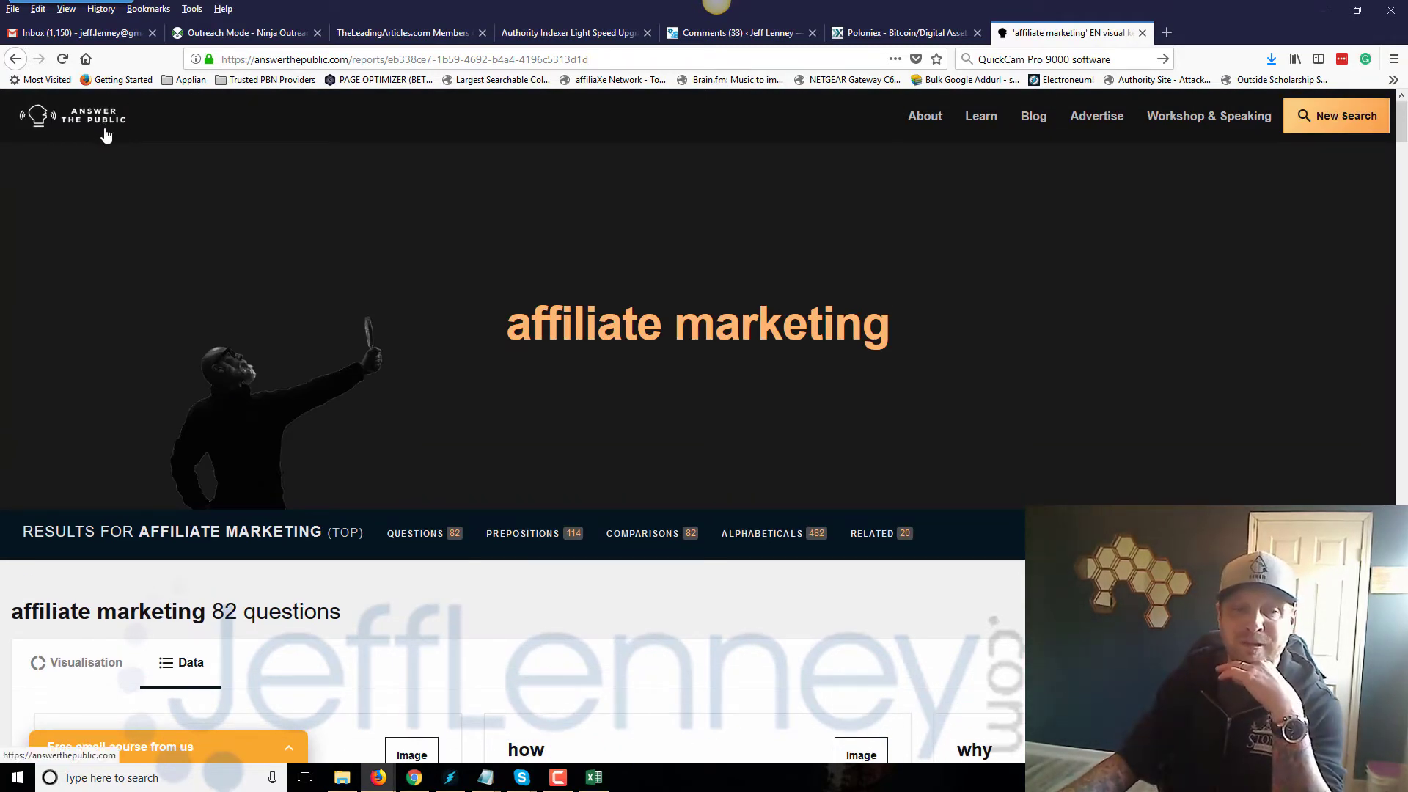
pyautogui.click(1297, 119)
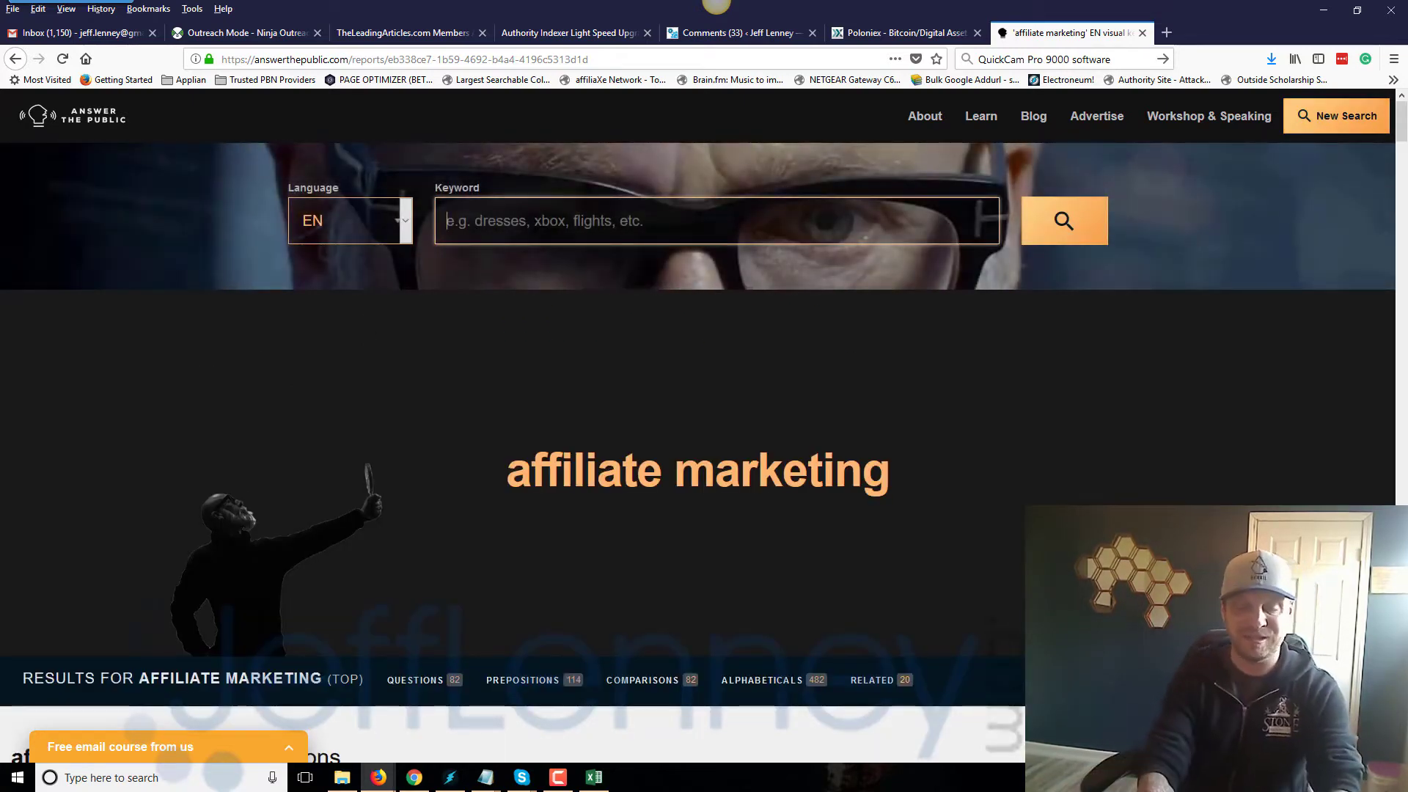
pyautogui.write('survival')
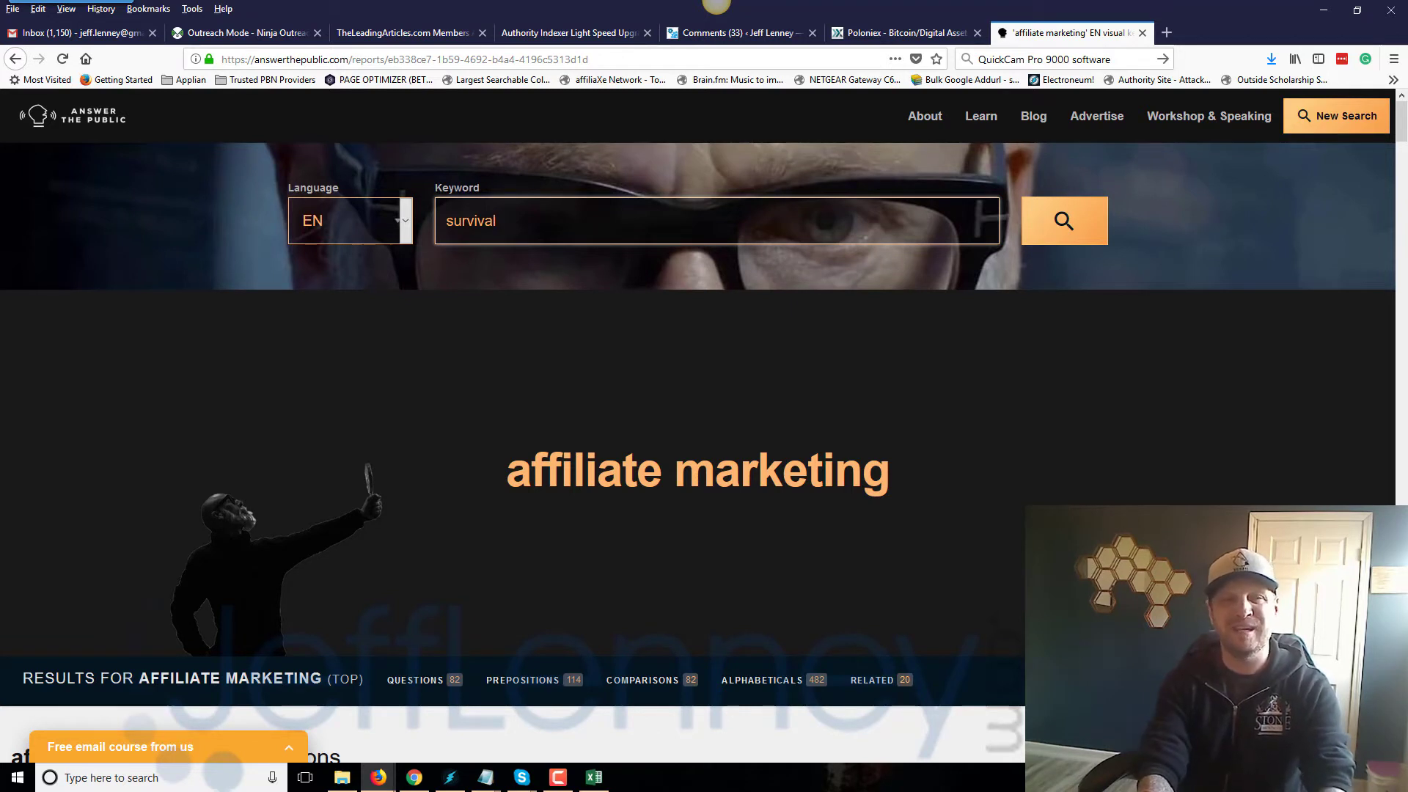
pyautogui.write(' tips')
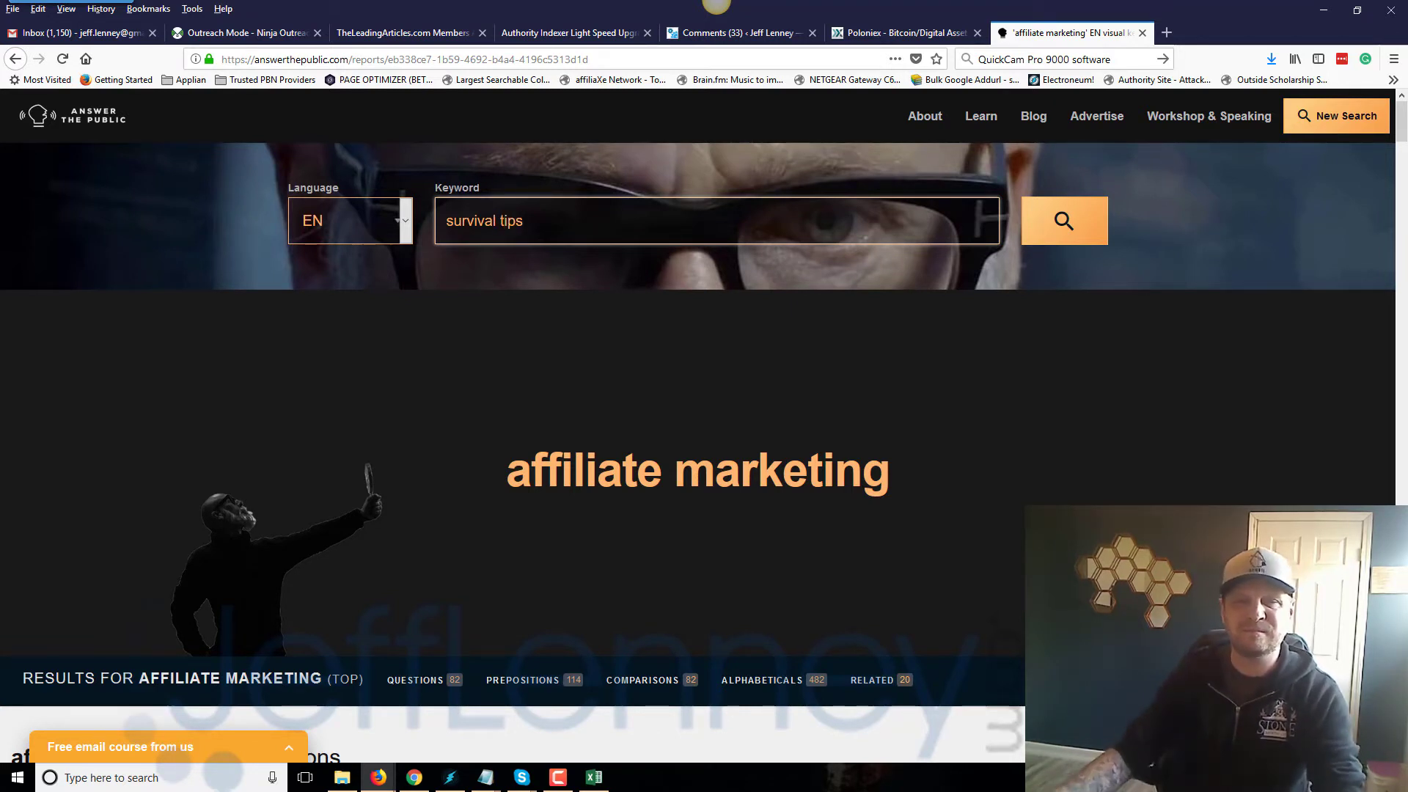
pyautogui.press('BackSpace')
pyautogui.press('BackSpace')
pyautogui.press('BackSpace')
pyautogui.press('BackSpace')
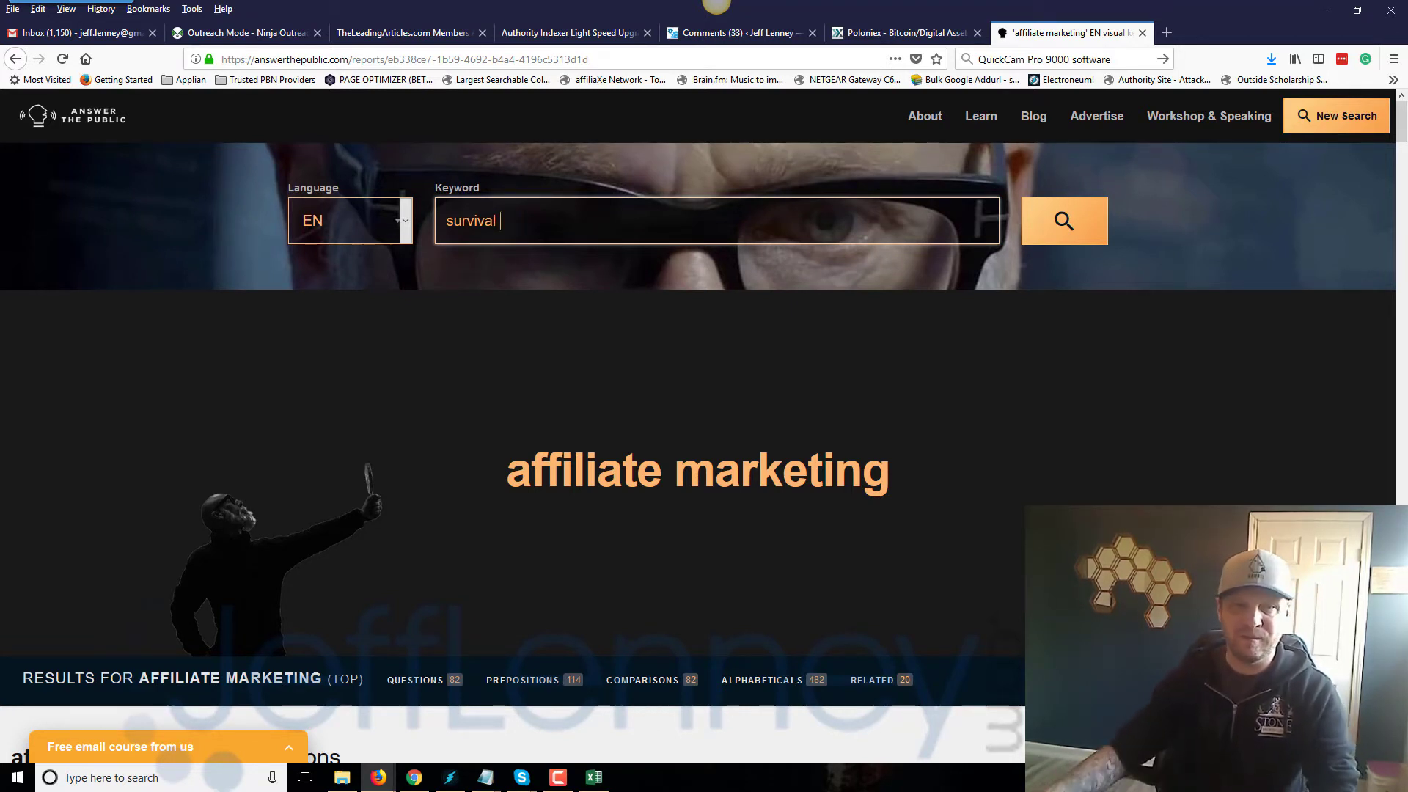
pyautogui.click(1058, 230)
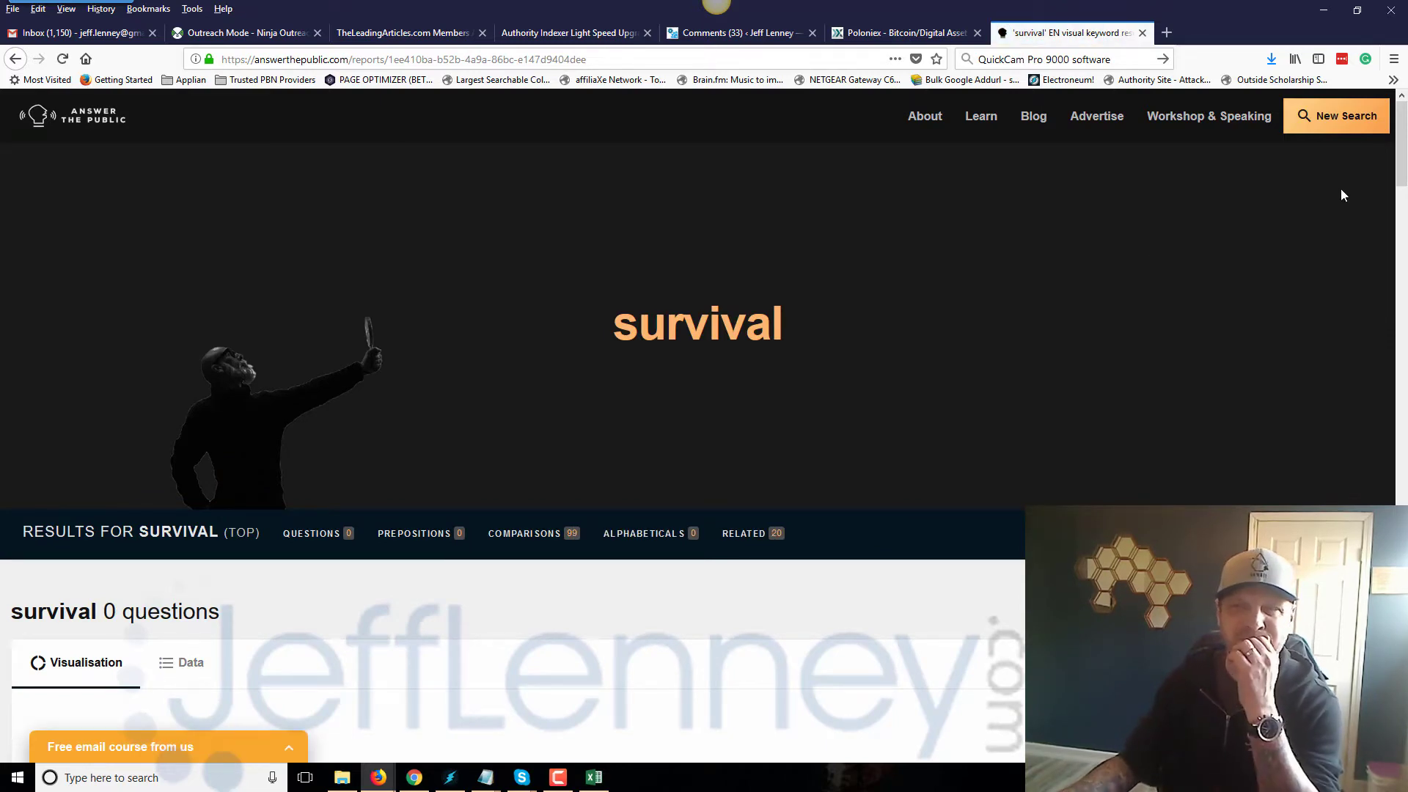
# - Show the survival questions as a data list and examine the "can" group, highlighting "can survival hunters dual wield"
pyautogui.moveTo(1402, 161); pyautogui.dragTo(1398, 230)
pyautogui.click(190, 147)
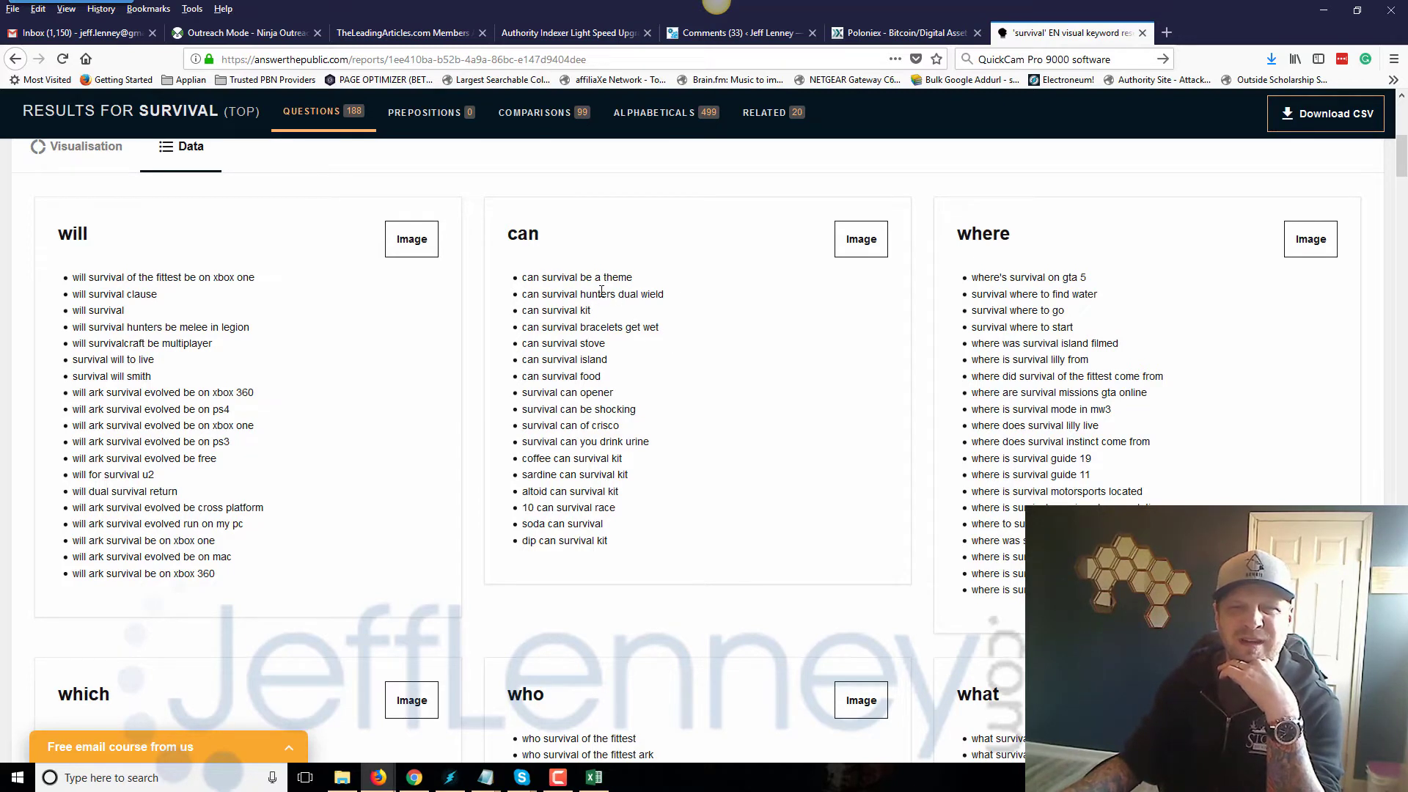
pyautogui.moveTo(667, 294); pyautogui.dragTo(520, 294)
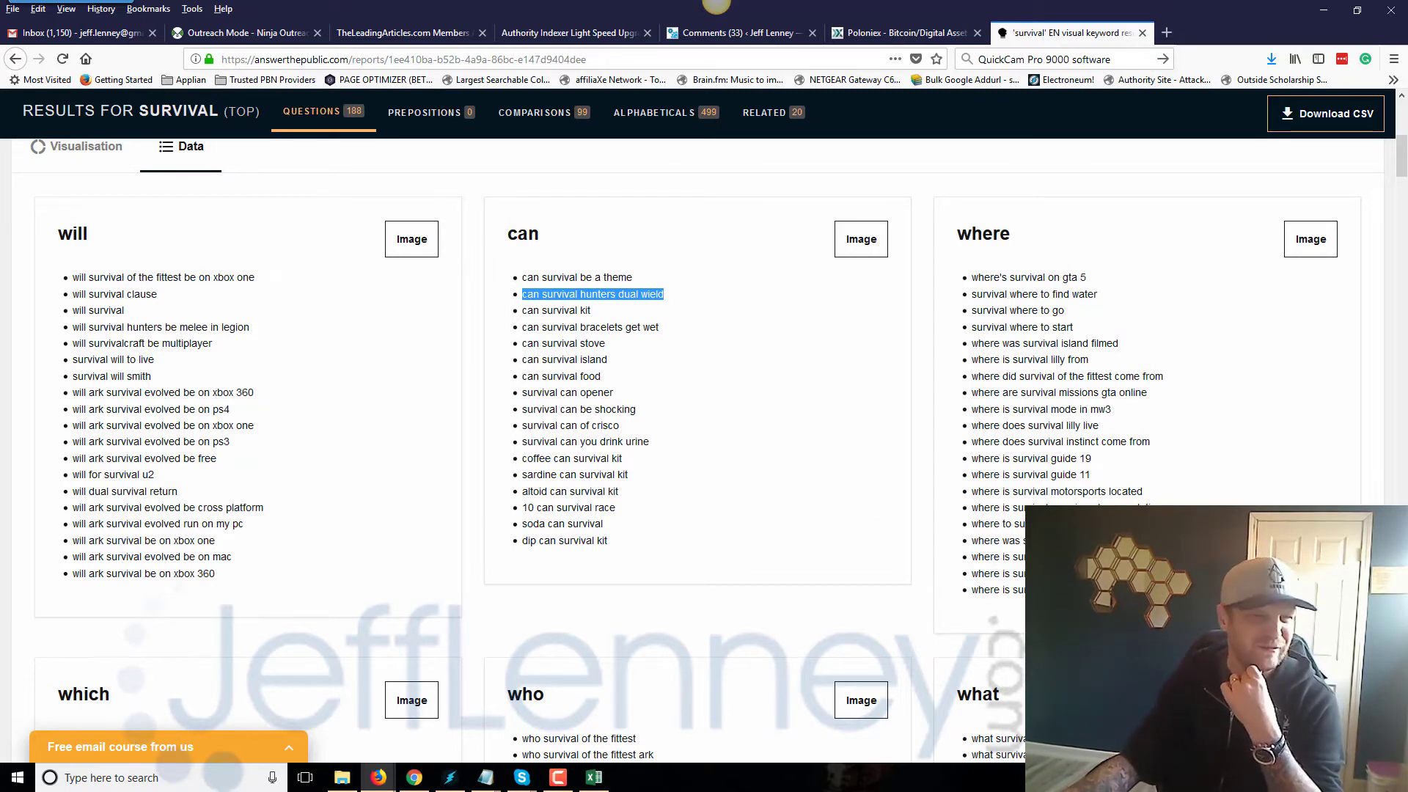
pyautogui.press('F10')
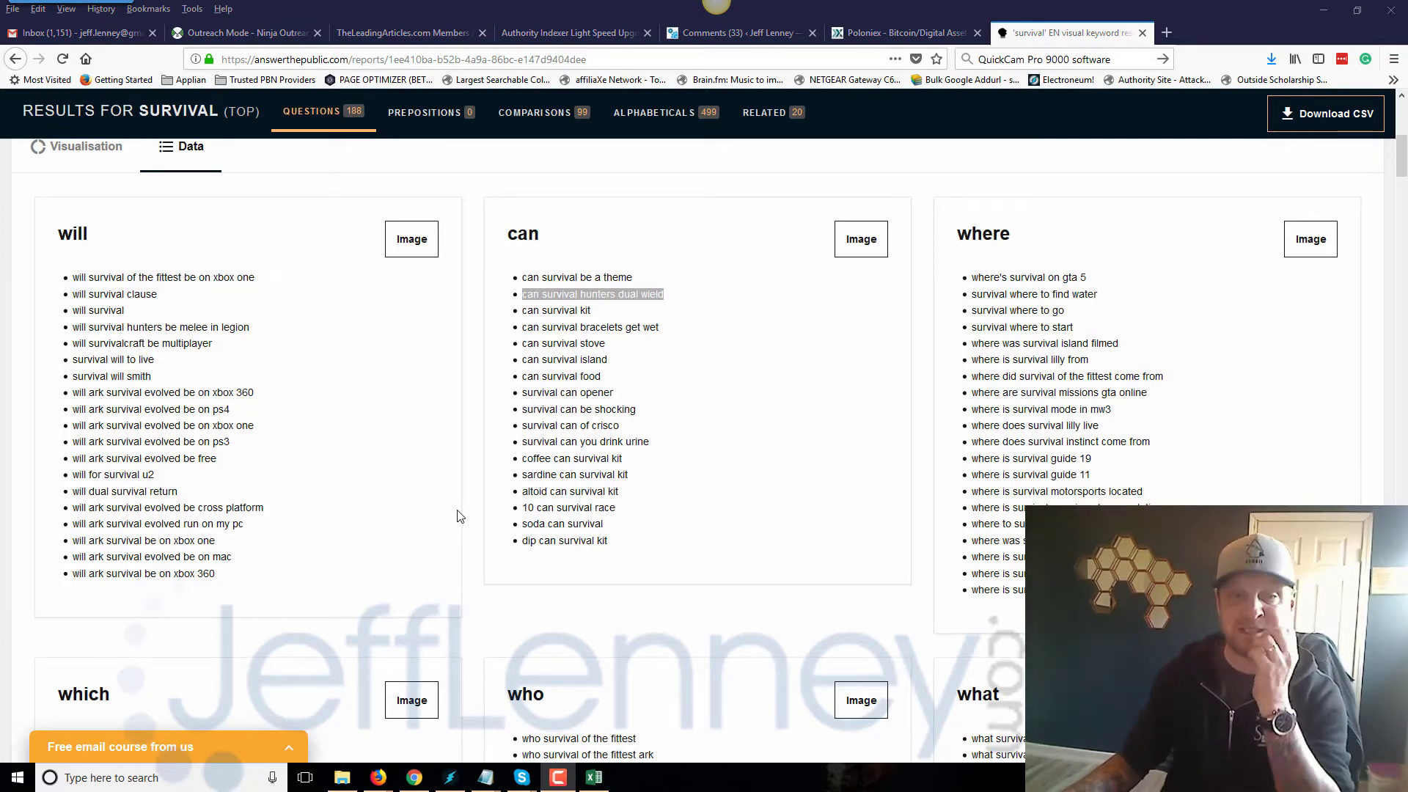
# - Run another new AnswerThePublic search for the keyword "prepping"
pyautogui.scroll(7, 450, 388)
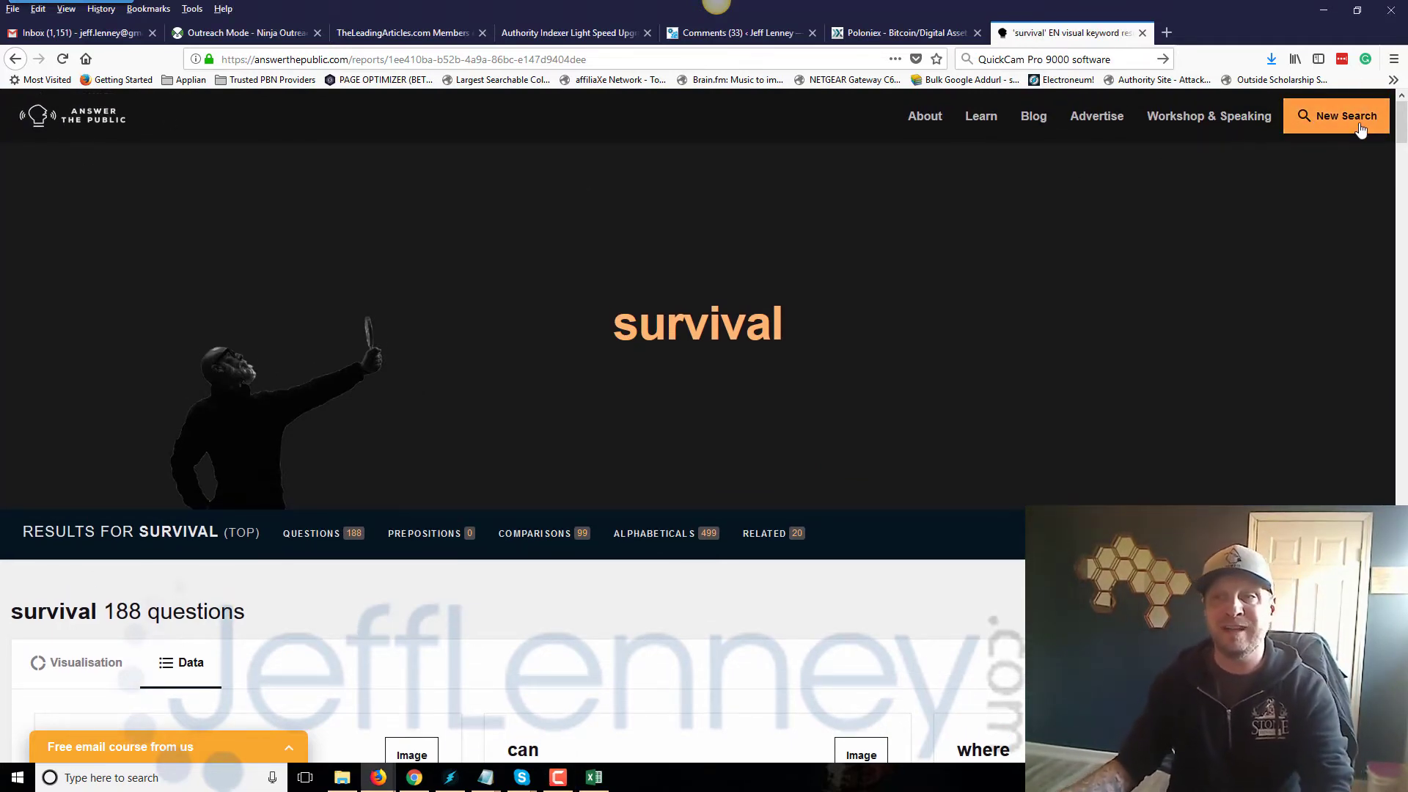
pyautogui.click(1337, 116)
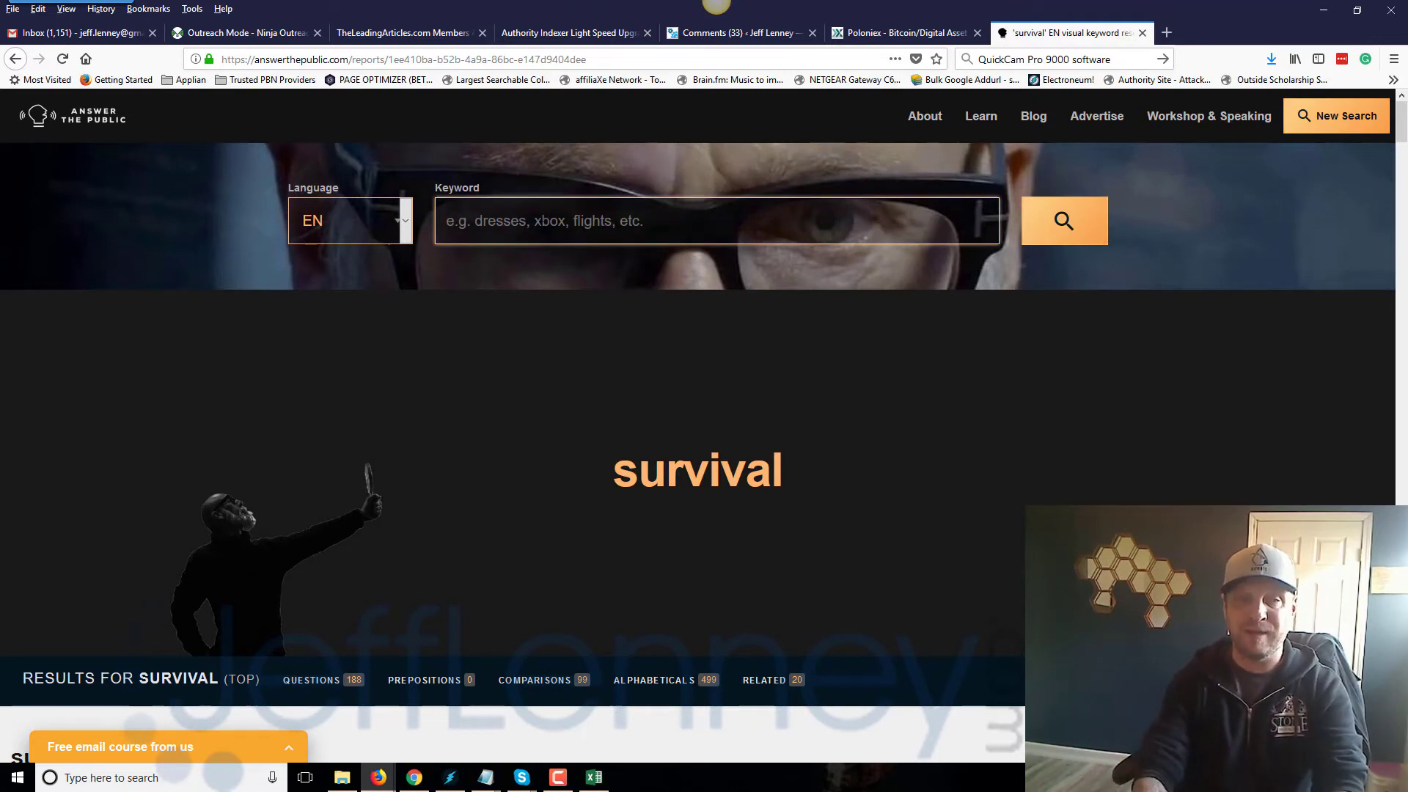
pyautogui.write('prepper')
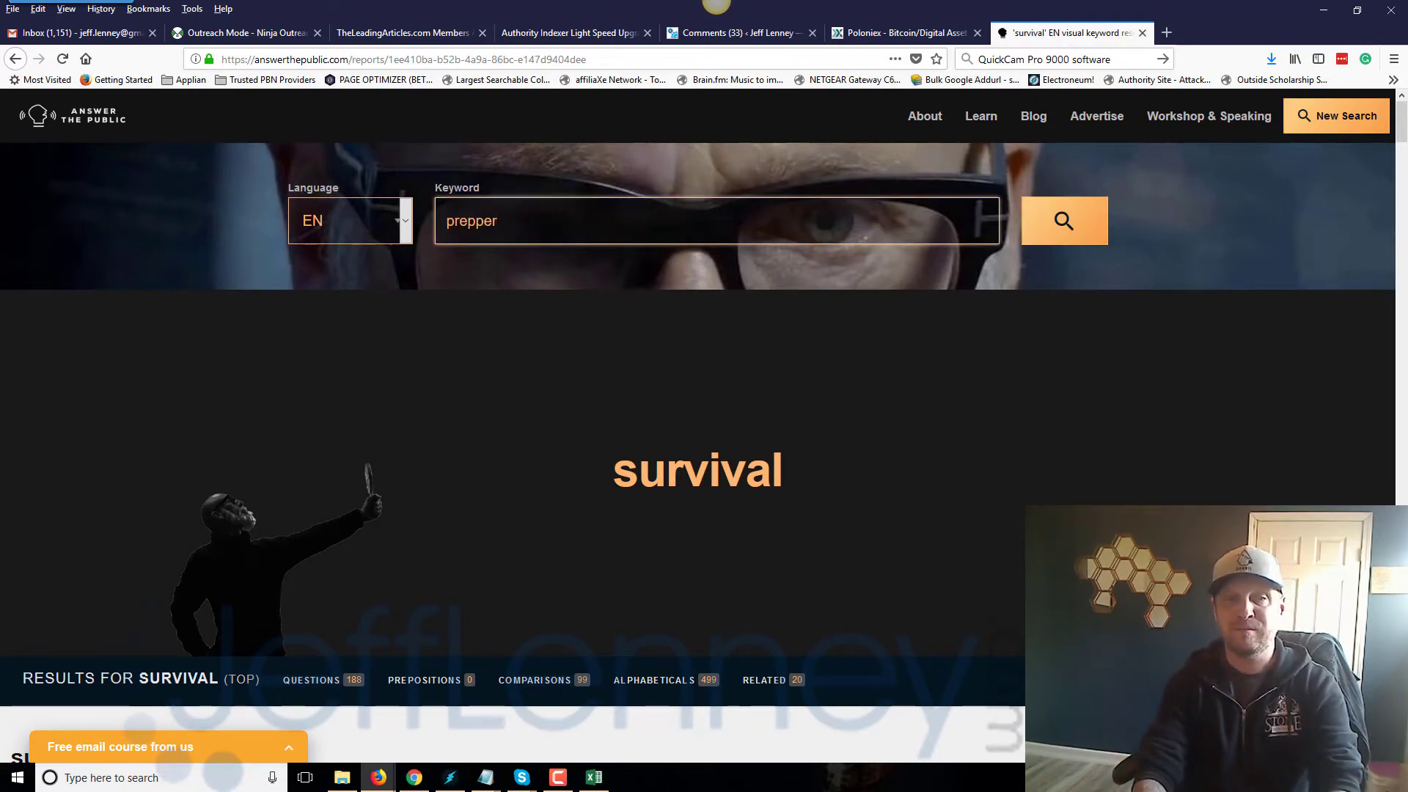
pyautogui.write('s')
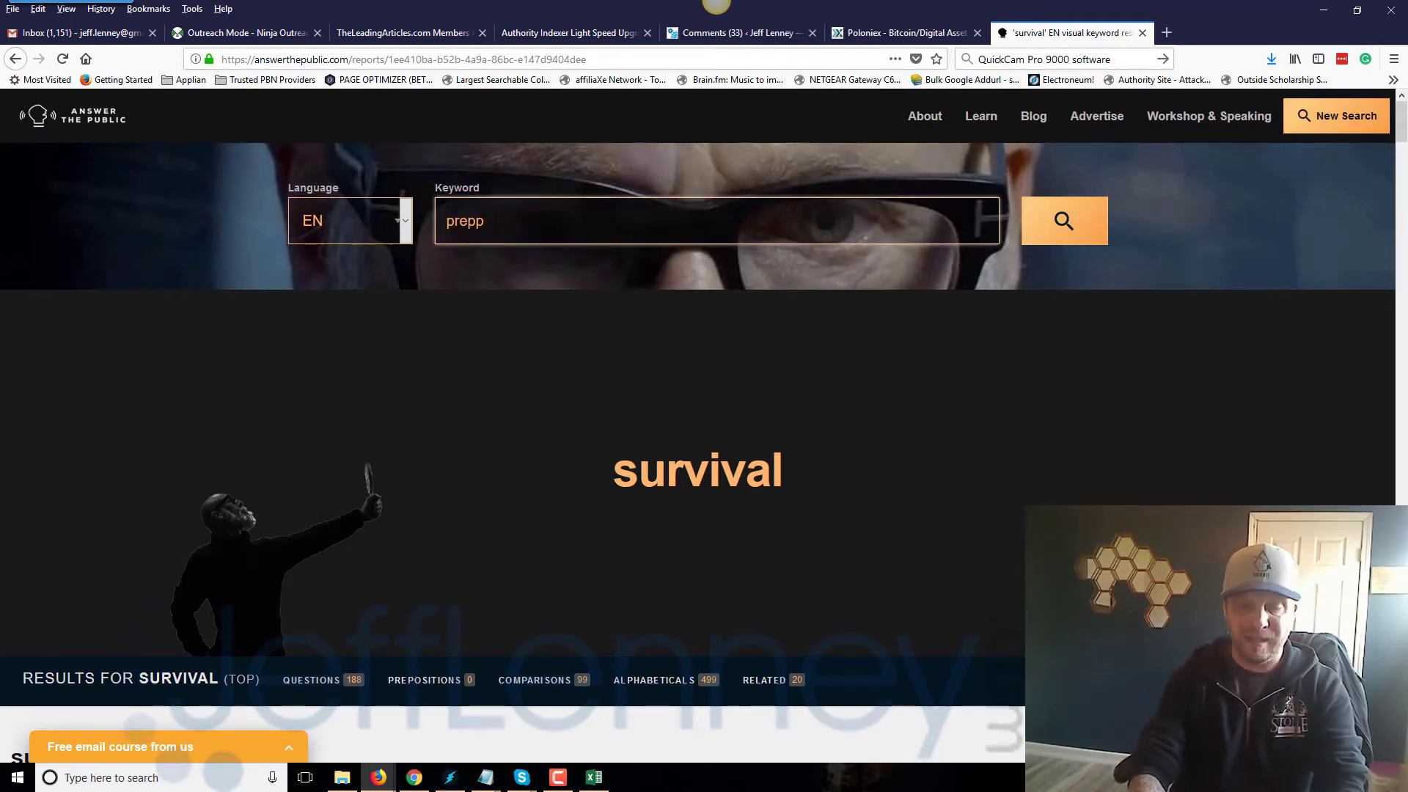
pyautogui.click(1043, 227)
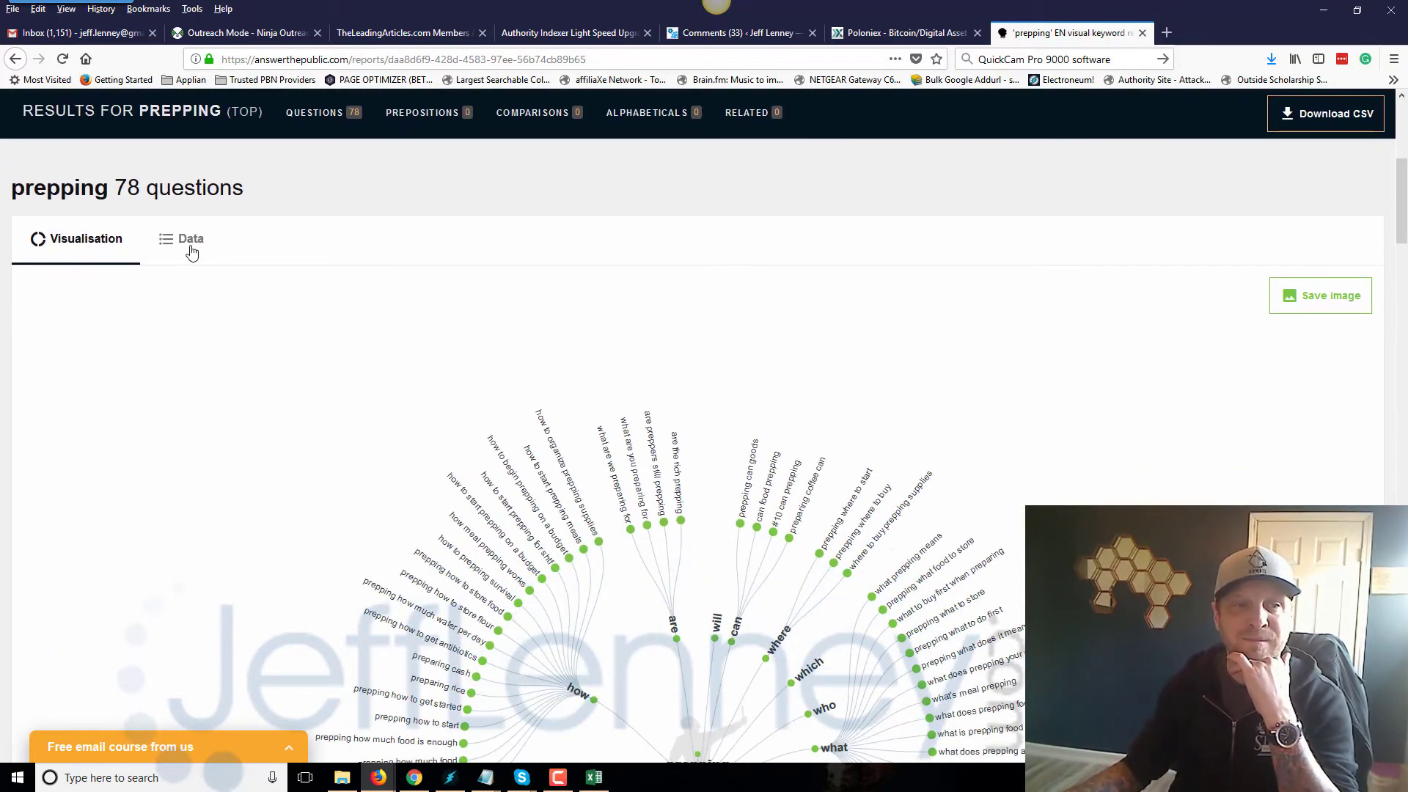
# - Show the prepping questions as a data list and look through the what, when, why and how groups for content ideas
pyautogui.click(189, 242)
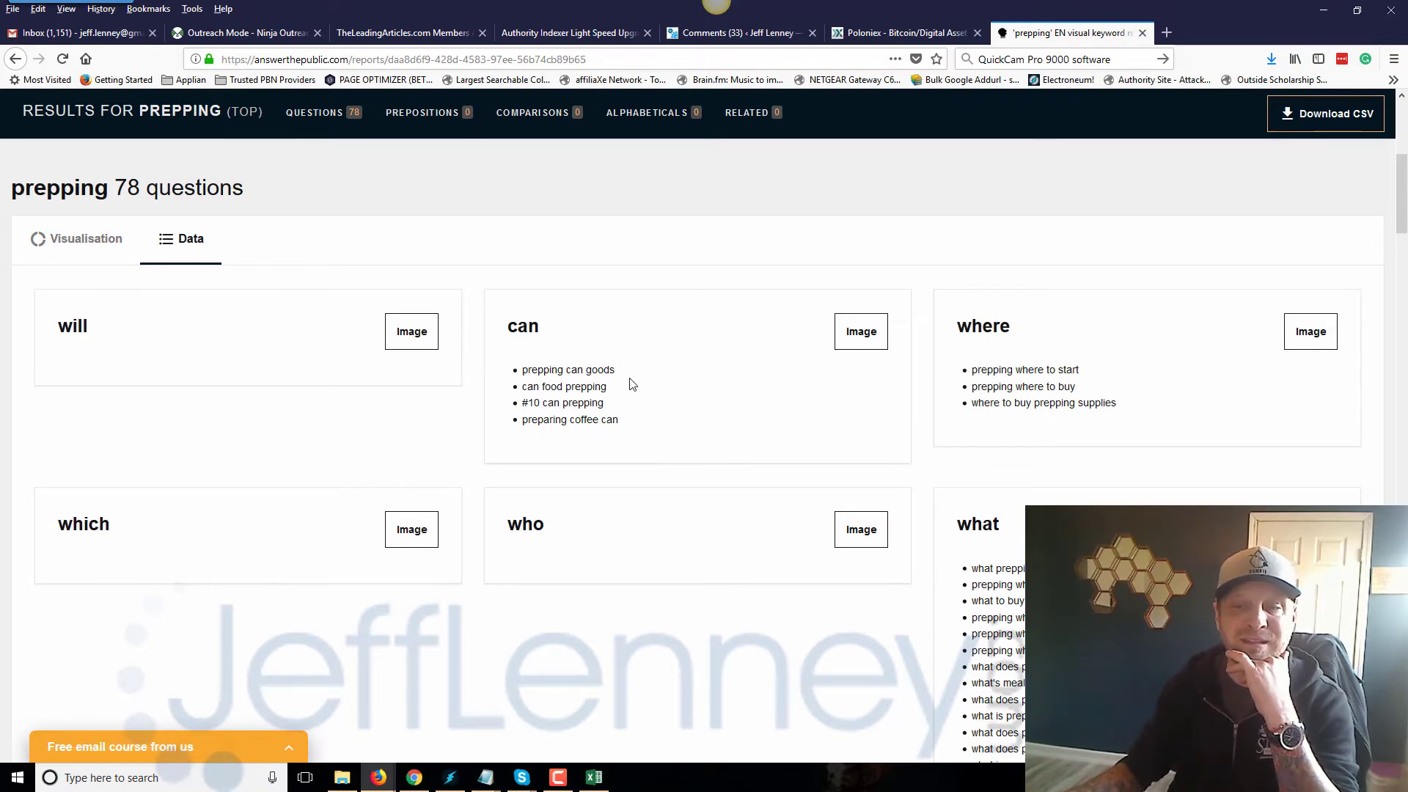
pyautogui.scroll(-4, 664, 440)
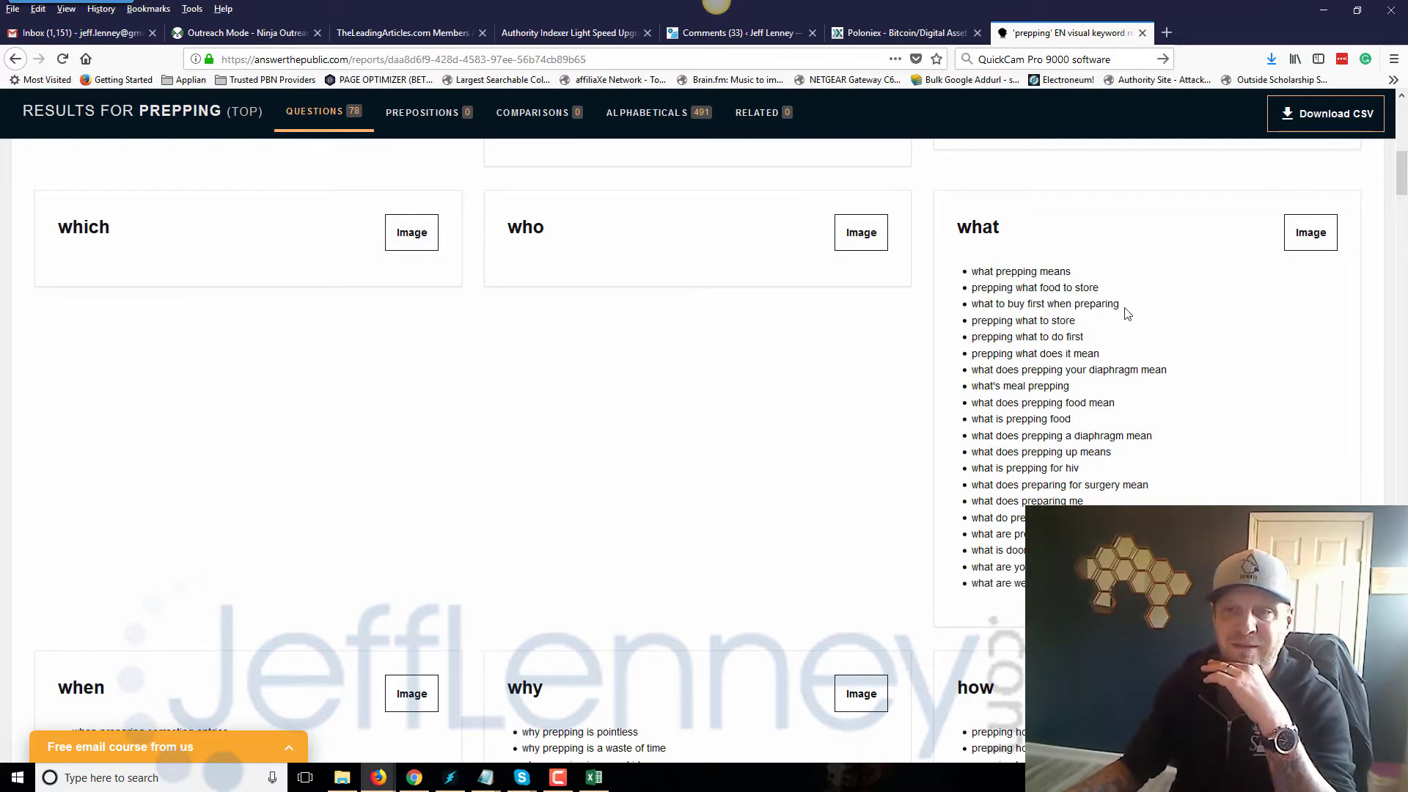
pyautogui.moveTo(1120, 303); pyautogui.dragTo(1091, 301)
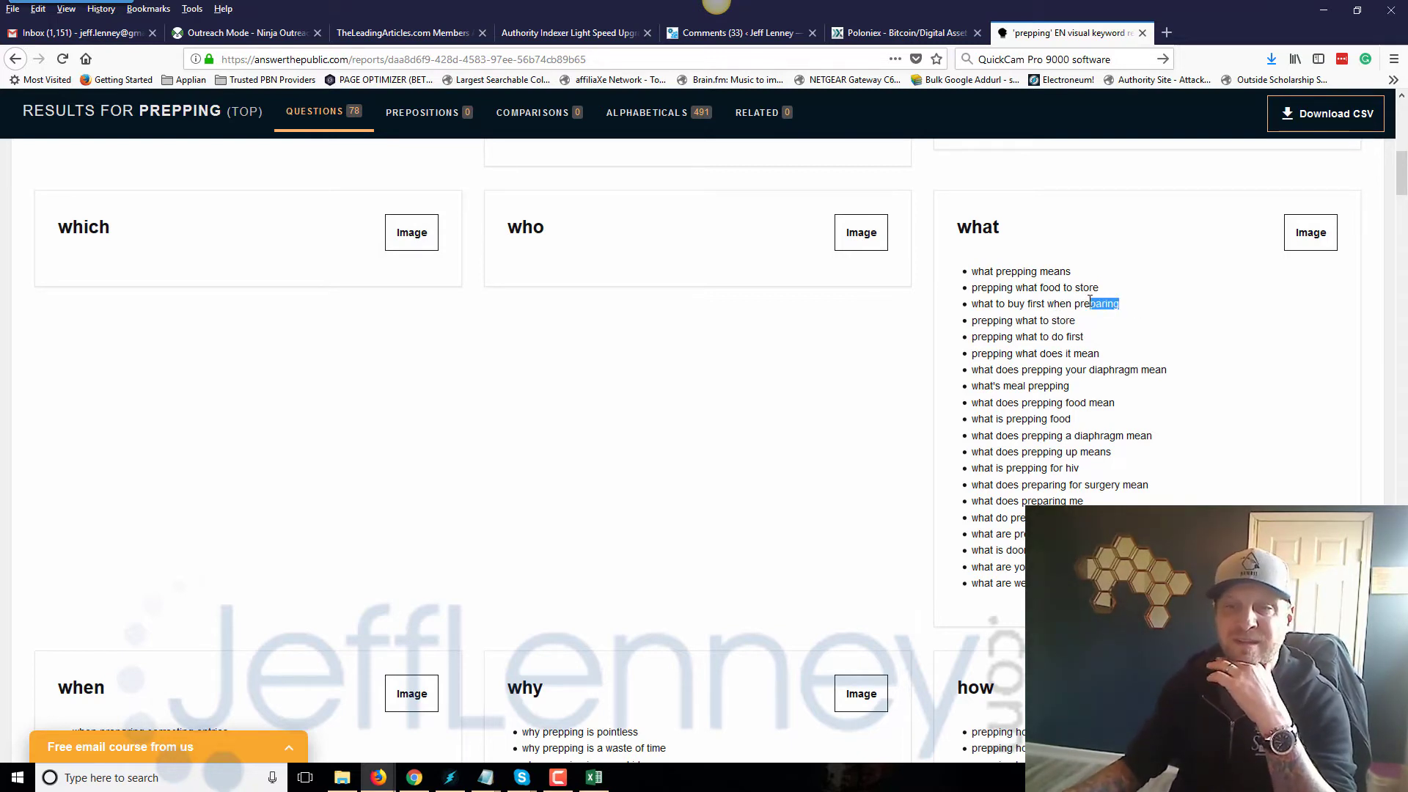
pyautogui.middleClick(813, 439)
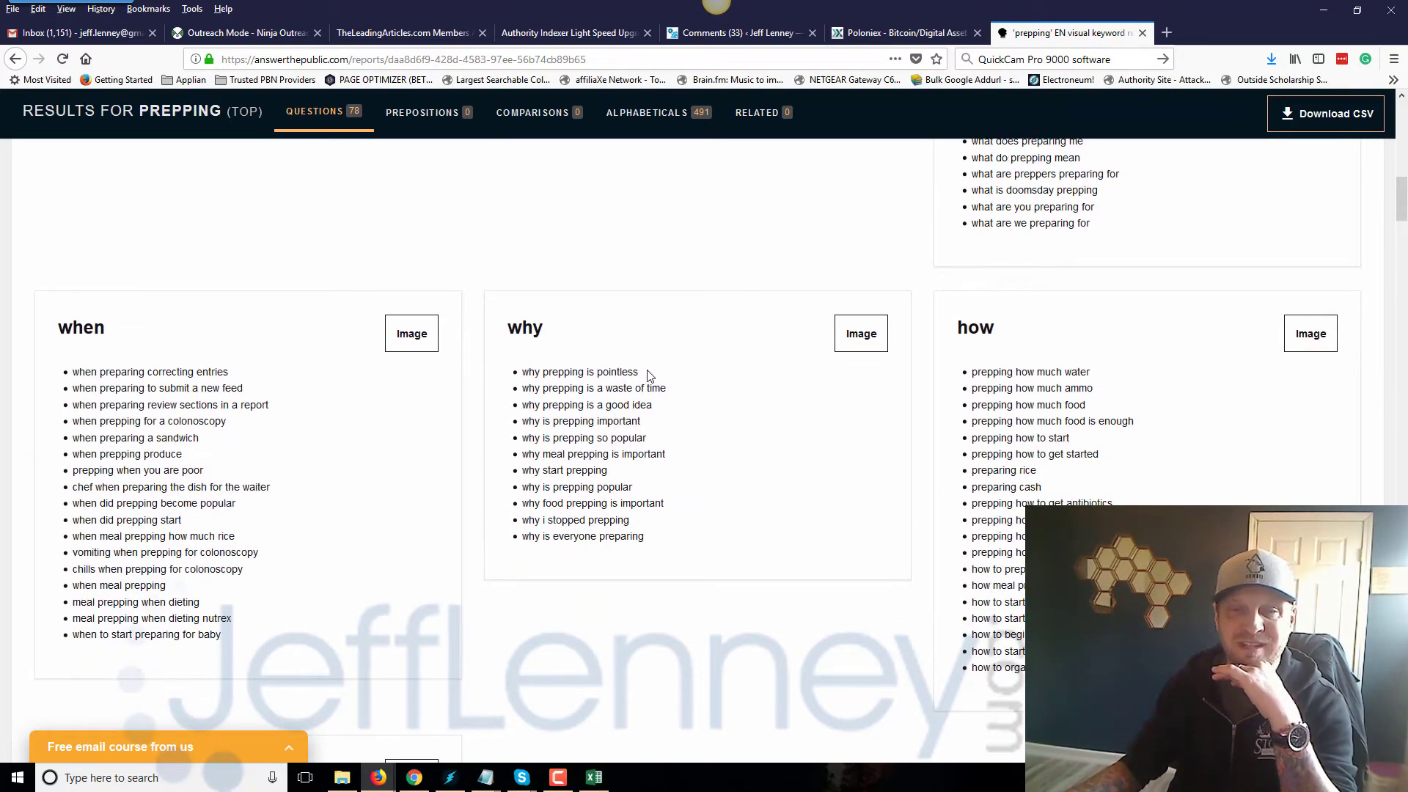
# - Copy "why prepping is a waste of time" from the why group and check its competing Google results in a temporary new tab
pyautogui.moveTo(649, 376); pyautogui.dragTo(525, 371)
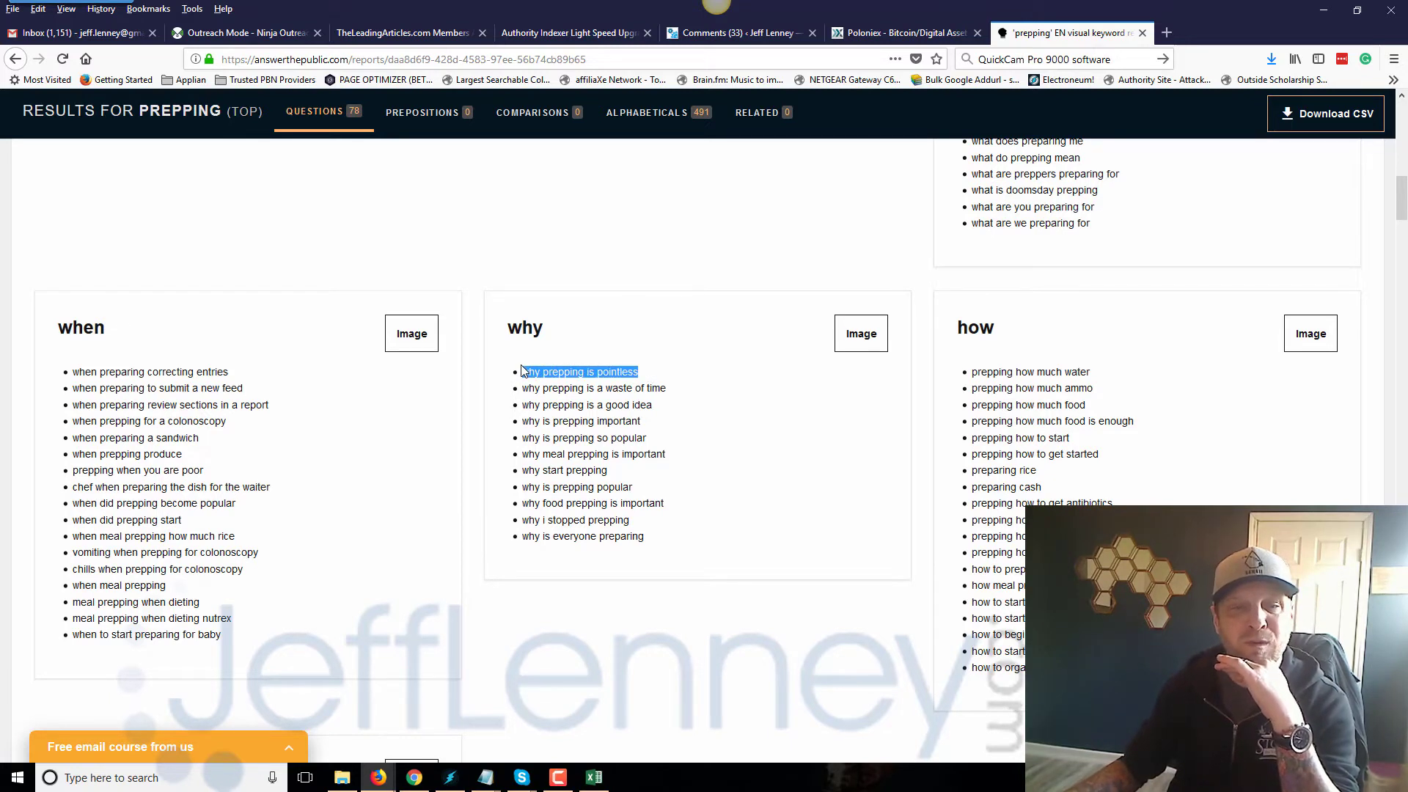
pyautogui.moveTo(680, 389); pyautogui.dragTo(520, 400)
pyautogui.hotkey('ctrl', 'c')
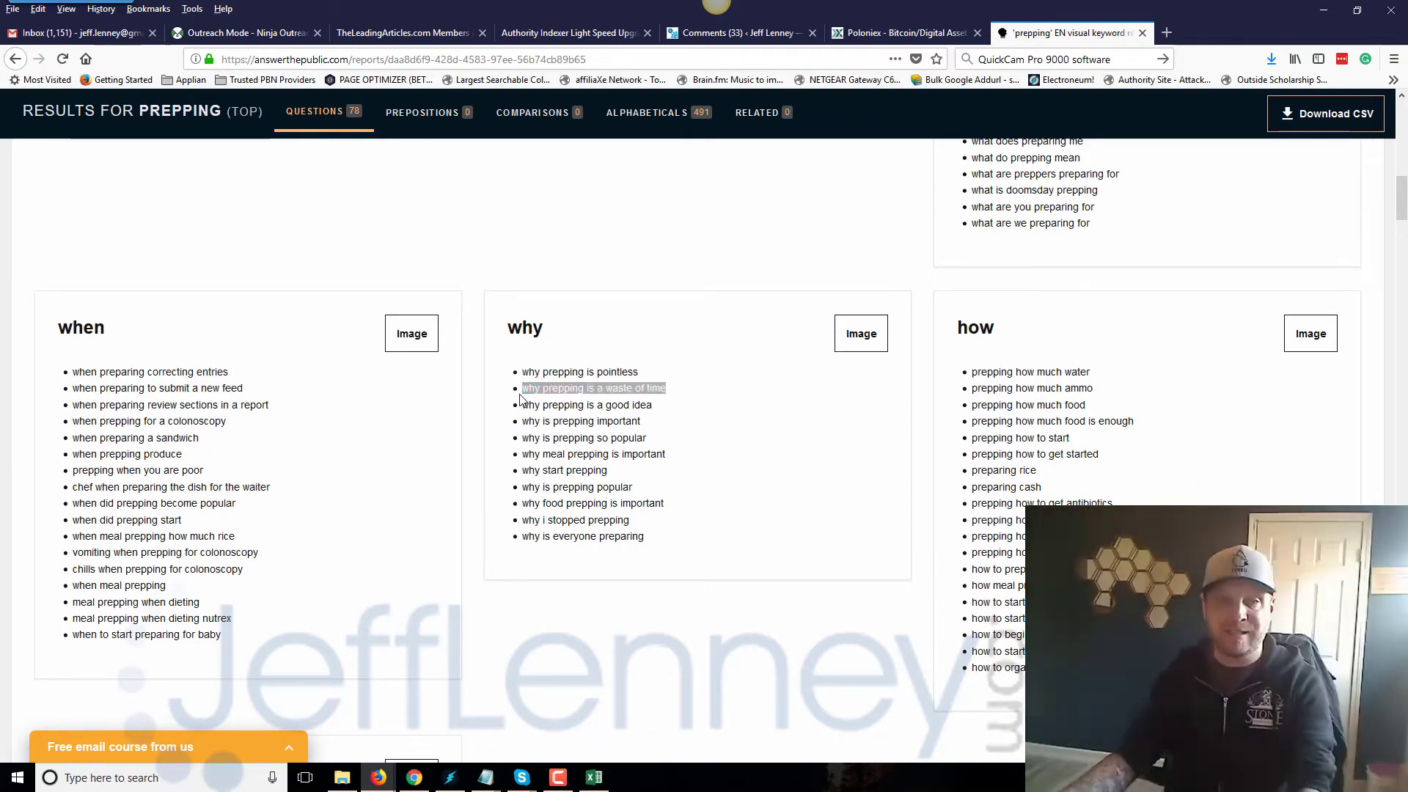
pyautogui.hotkey('ctrl', 't')
pyautogui.click(939, 134)
pyautogui.hotkey('ctrl', 'v')
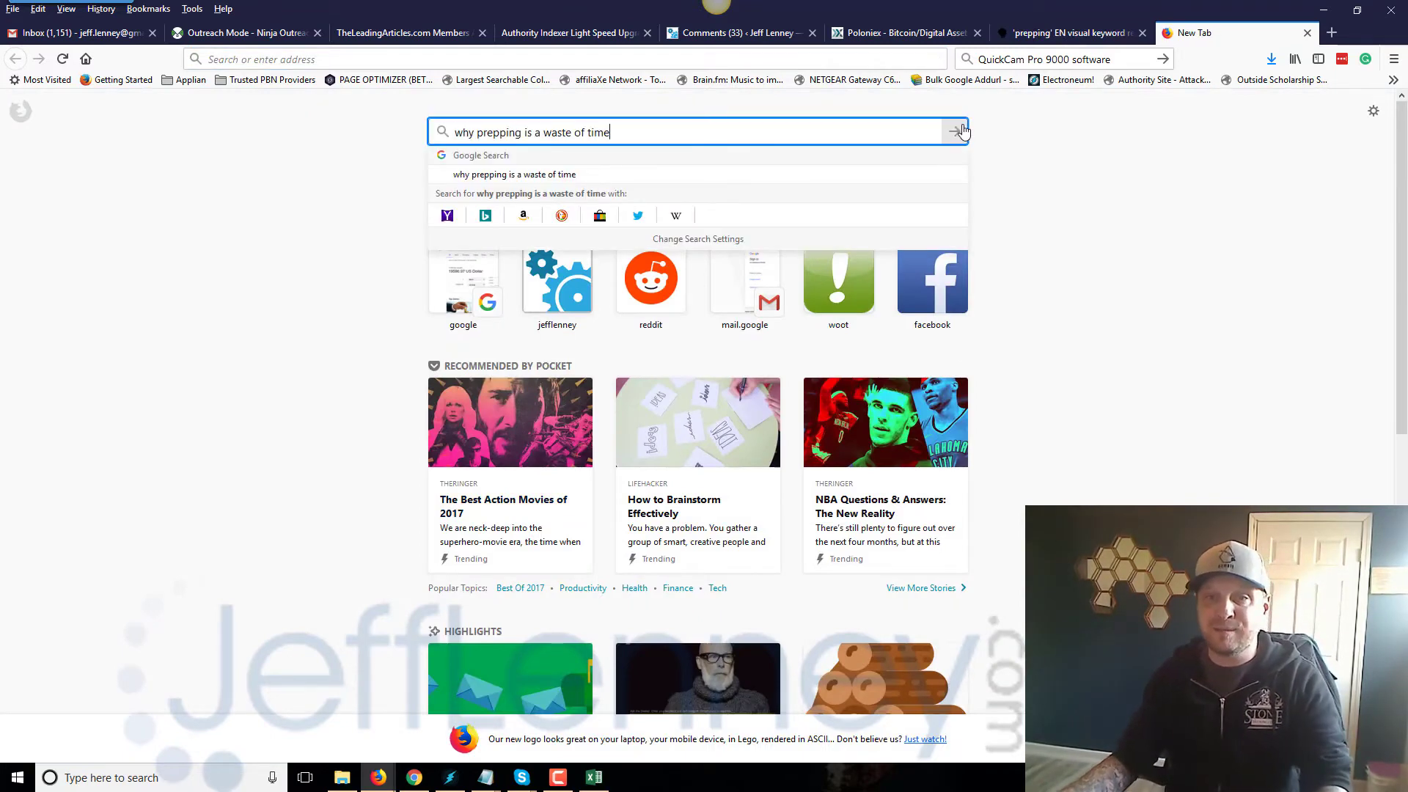
pyautogui.click(957, 131)
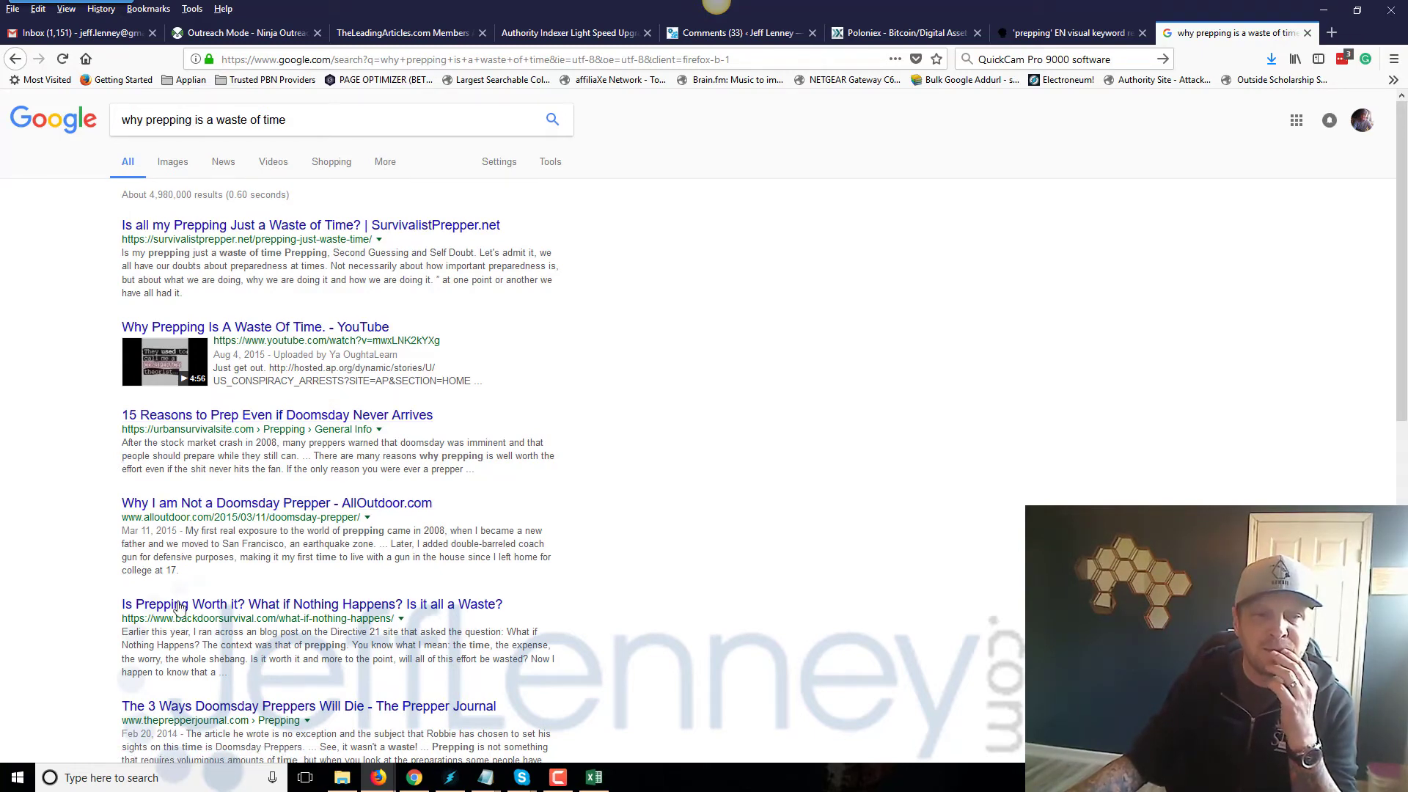
pyautogui.click(1308, 33)
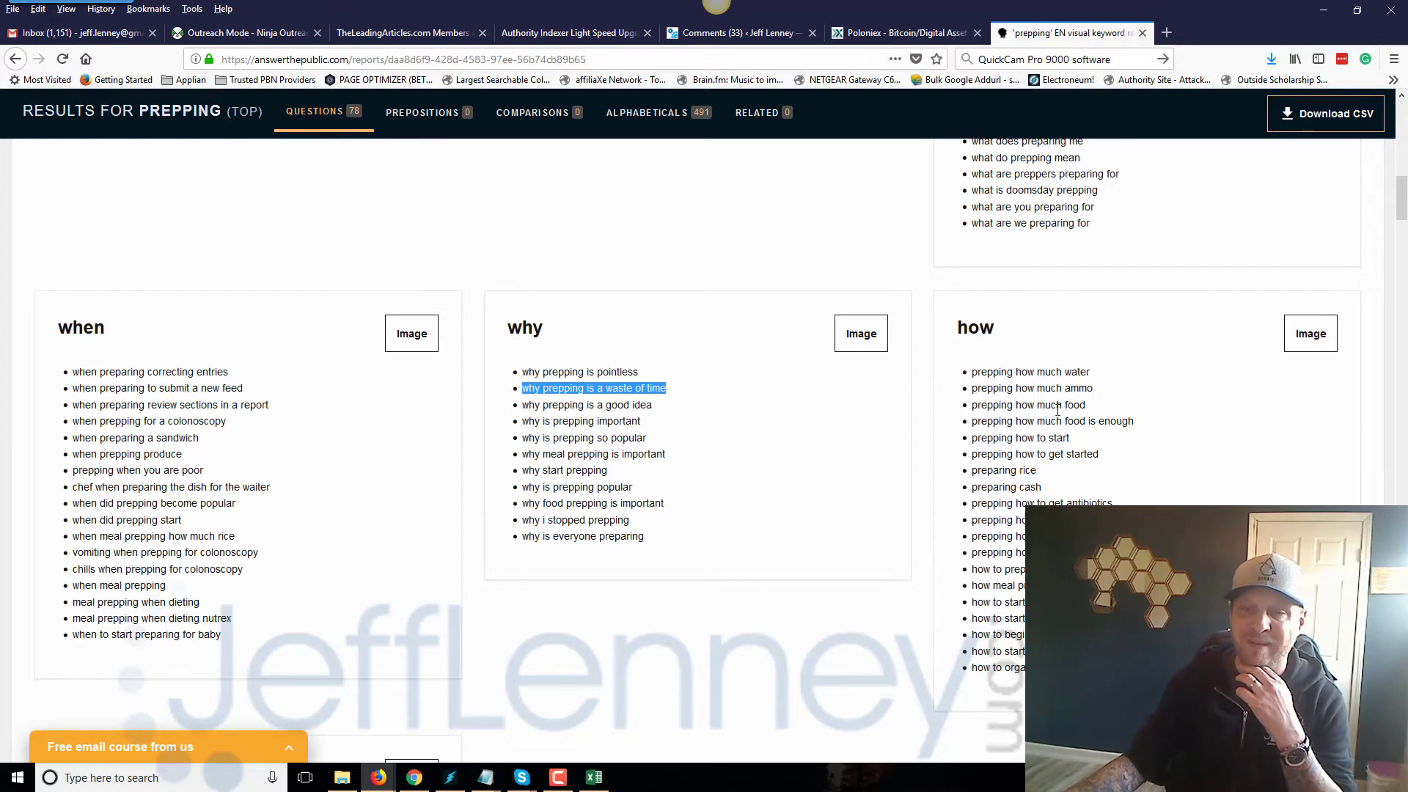
pyautogui.click(1110, 408)
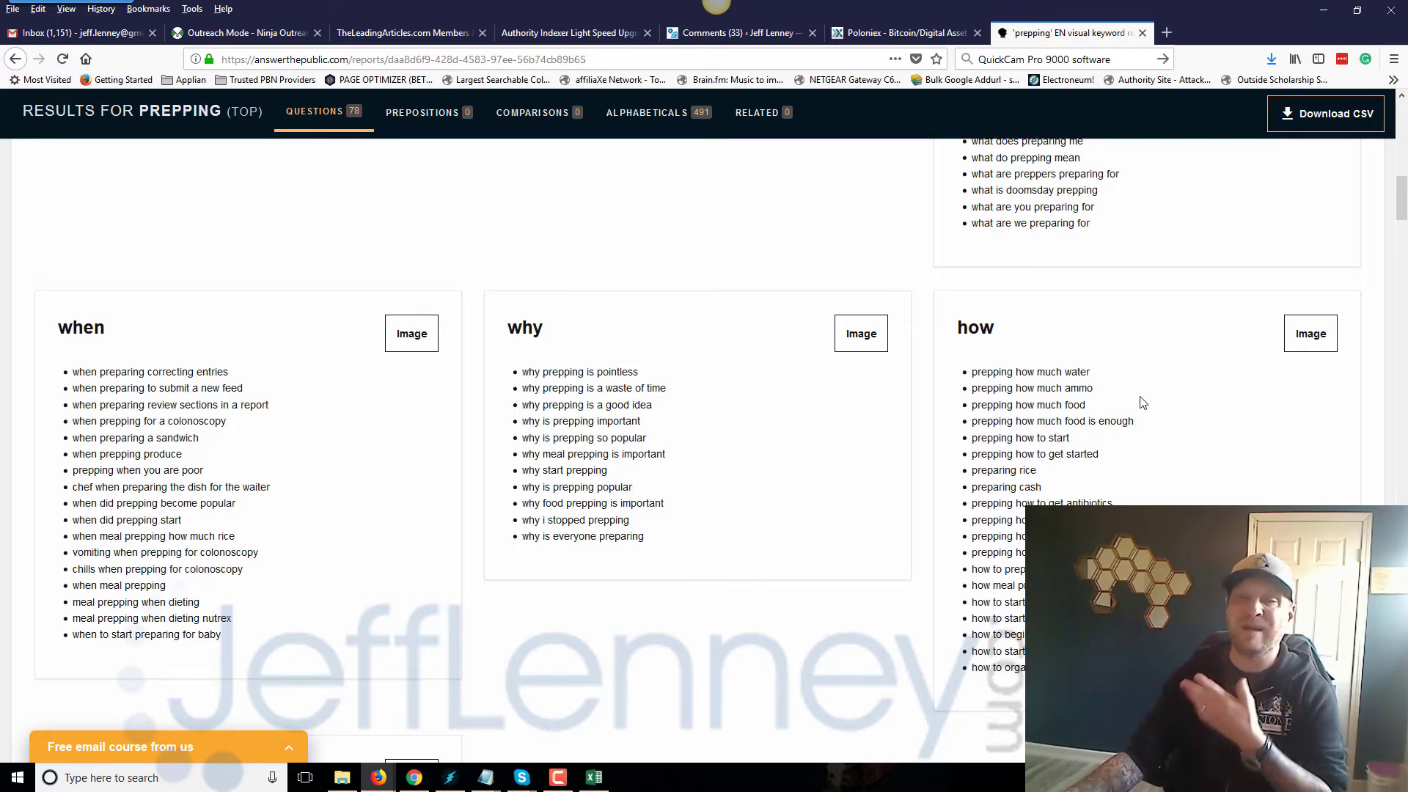
# - Show the prepping prepositions as a data list
pyautogui.scroll(-3, 1393, 238)
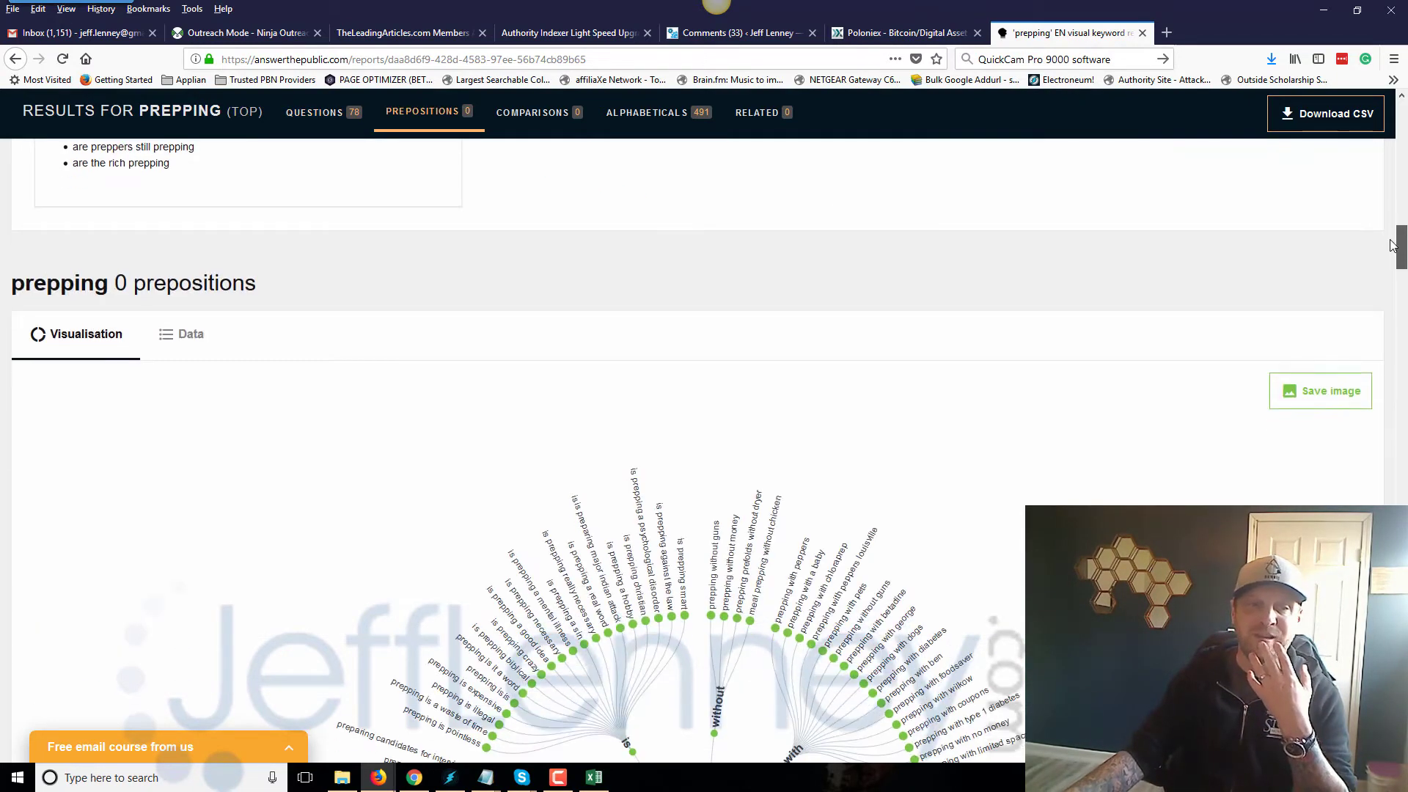
pyautogui.click(185, 336)
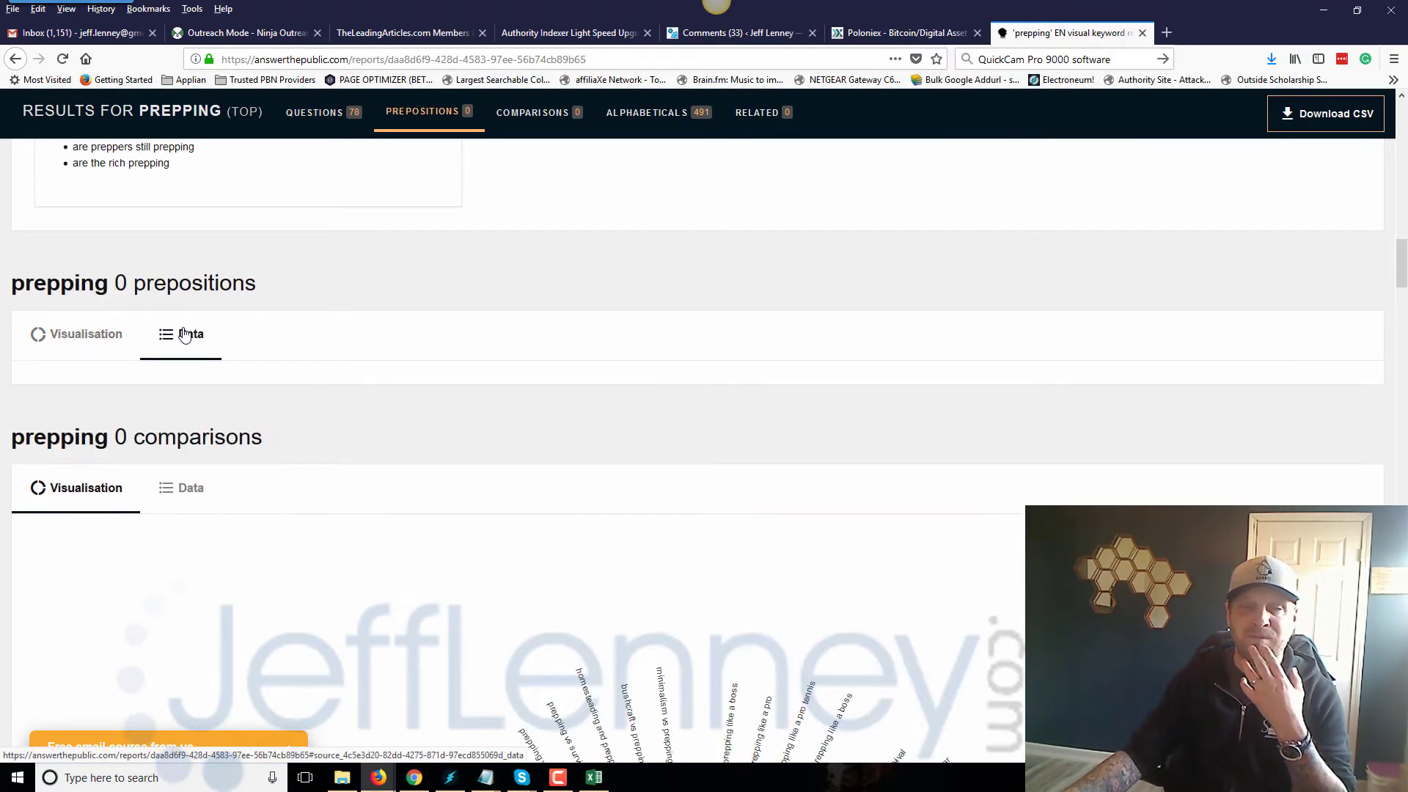
pyautogui.scroll(-15, 422, 343)
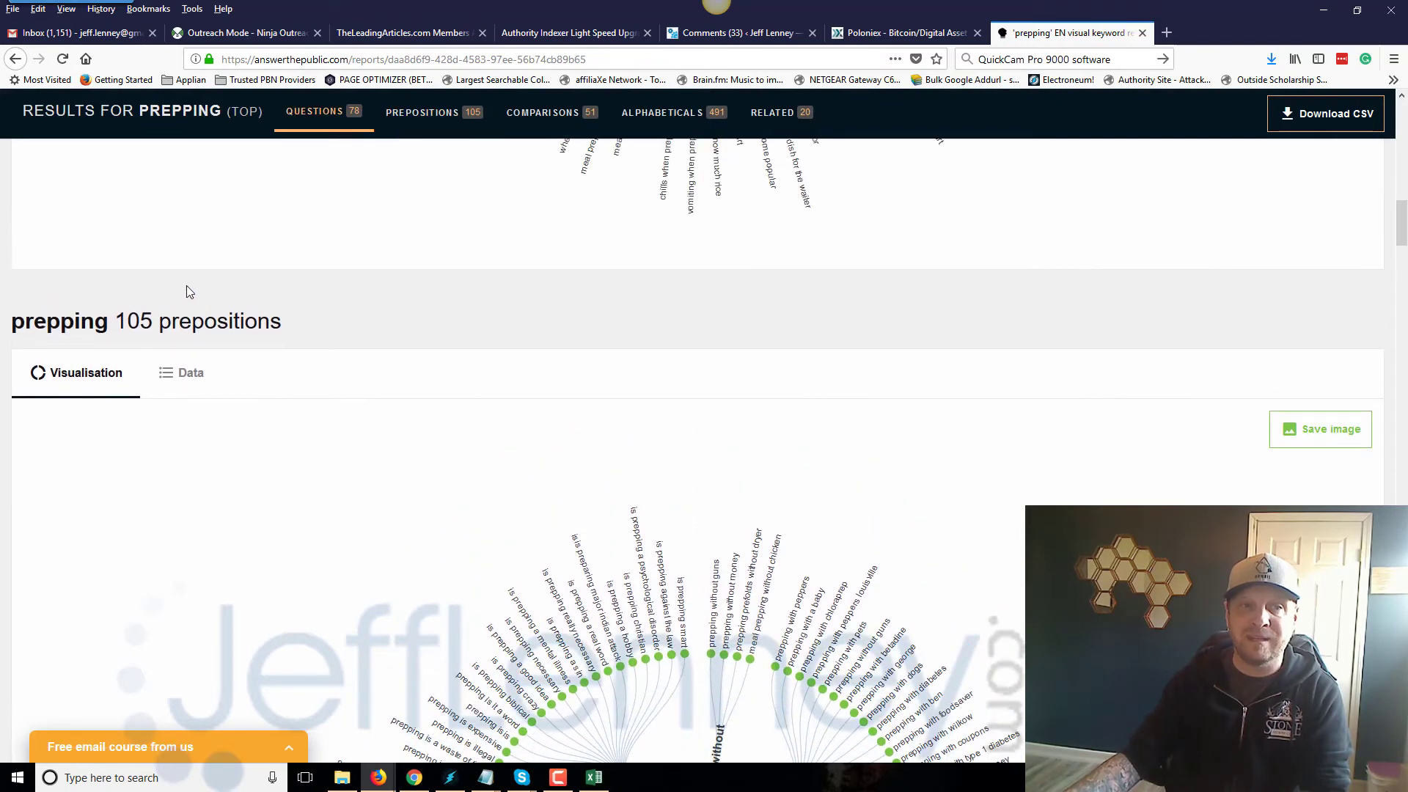
pyautogui.click(188, 376)
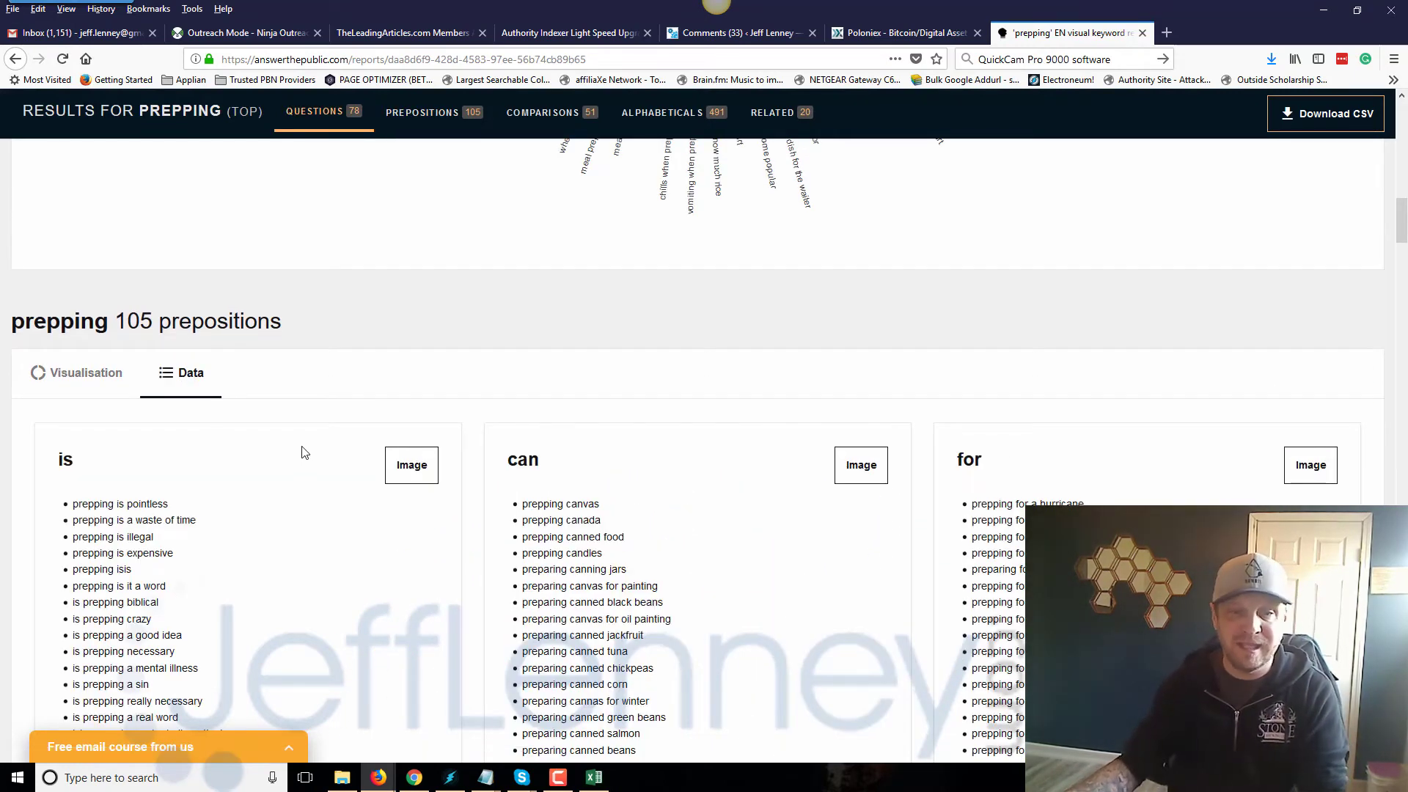
# - Show the prepping comparisons as a data list and look through the vs, versus and or groups
pyautogui.moveTo(1397, 222); pyautogui.dragTo(1393, 315)
pyautogui.scroll(5, 380, 368)
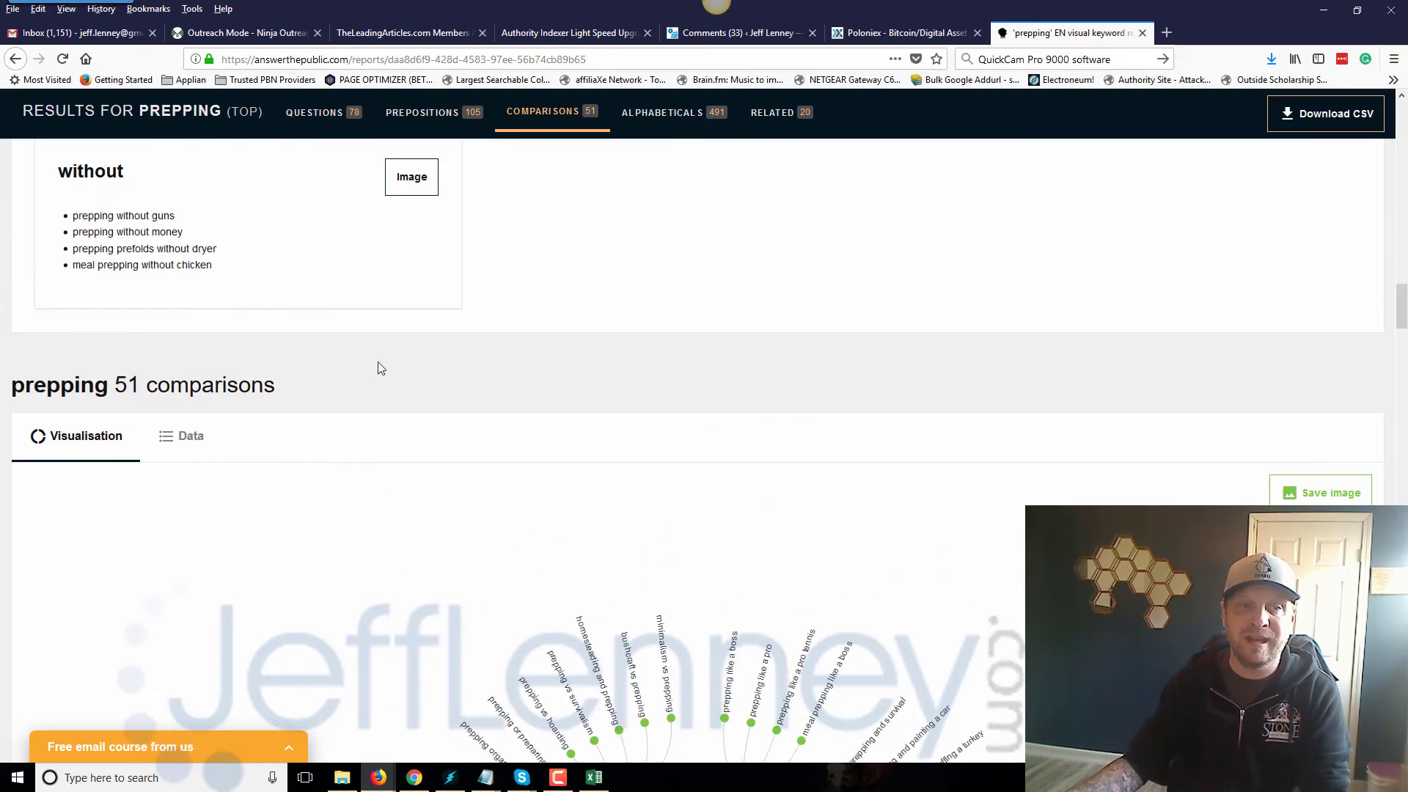
pyautogui.click(176, 441)
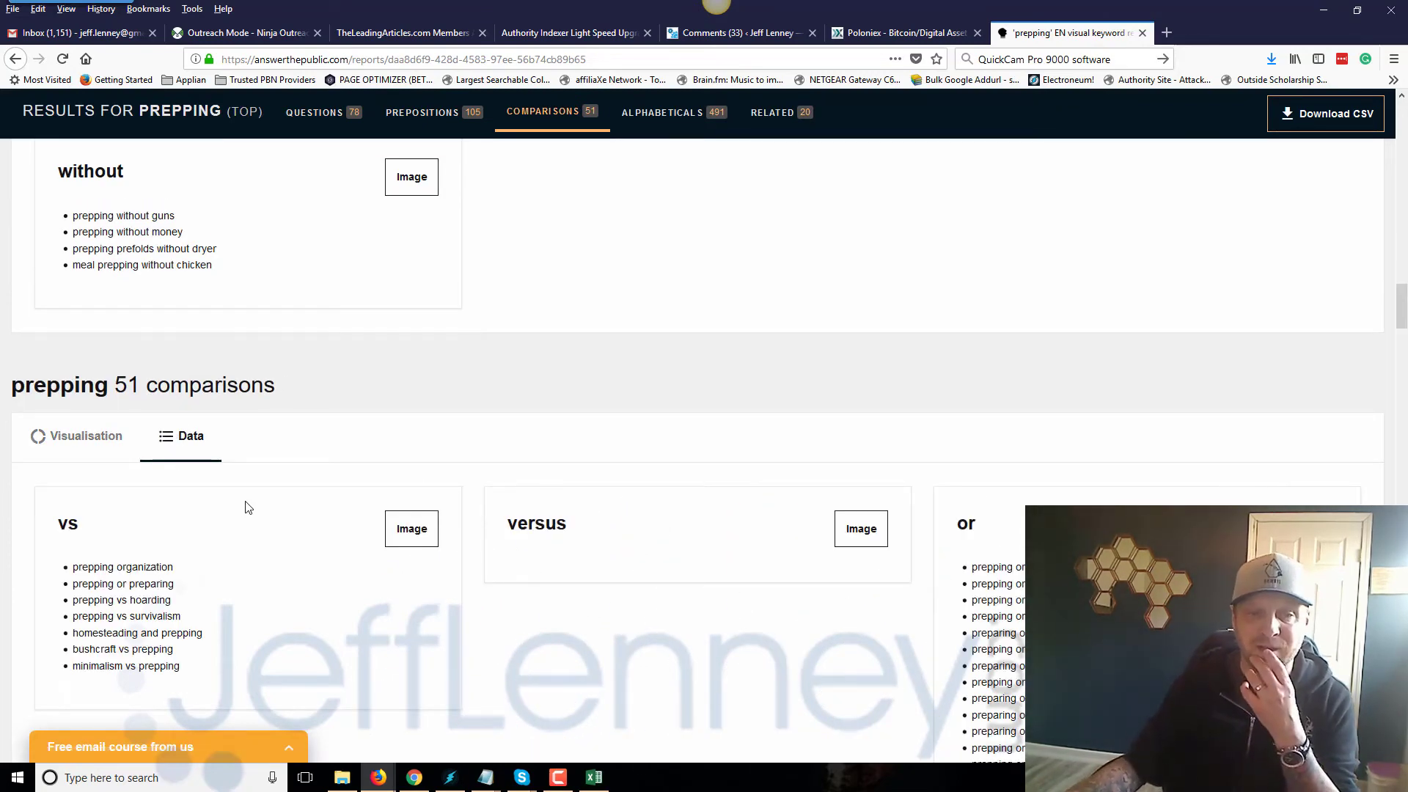
pyautogui.scroll(-3, 246, 542)
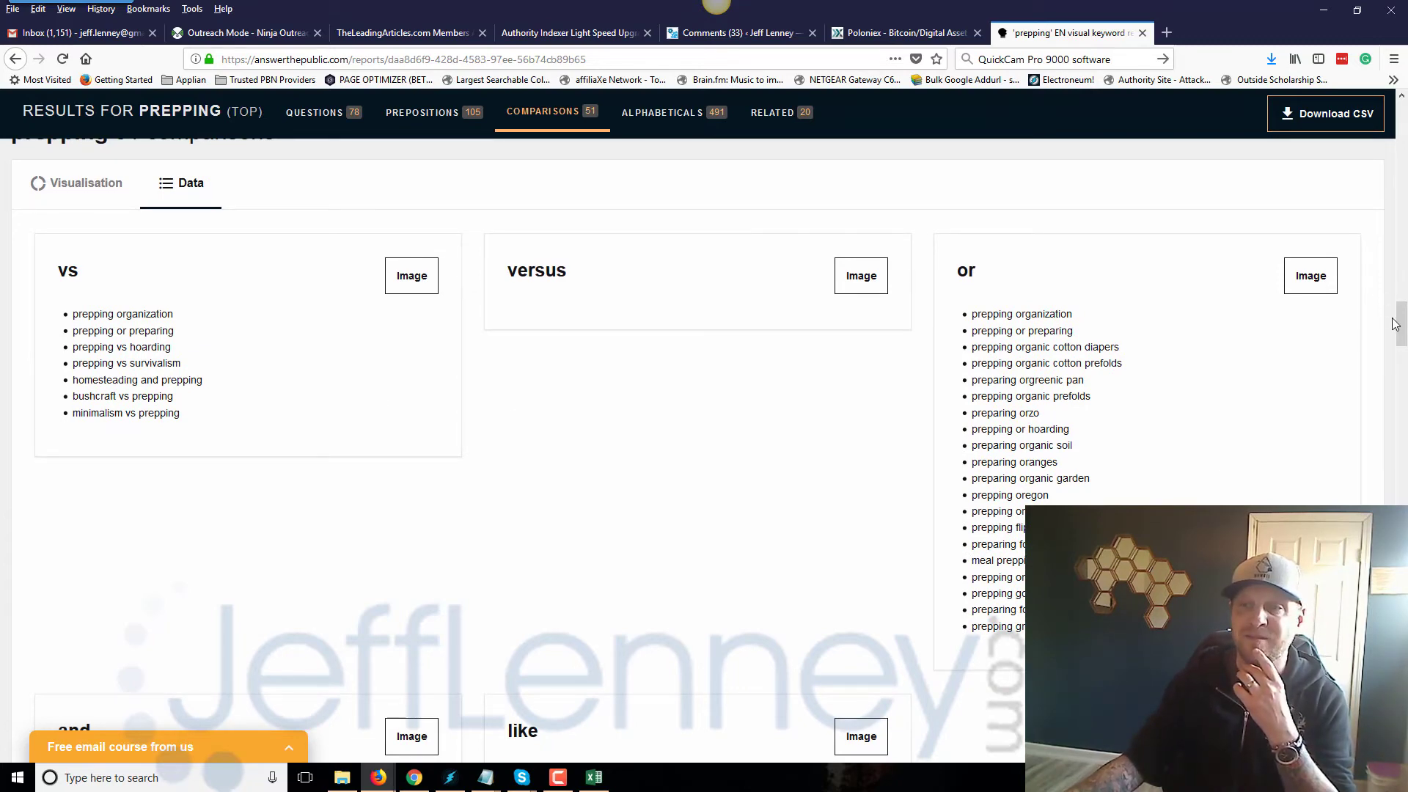
# - Examine the first letter groups of the alphabetical prepping keywords
pyautogui.scroll(-4, 1395, 324)
pyautogui.scroll(-8, 1402, 337)
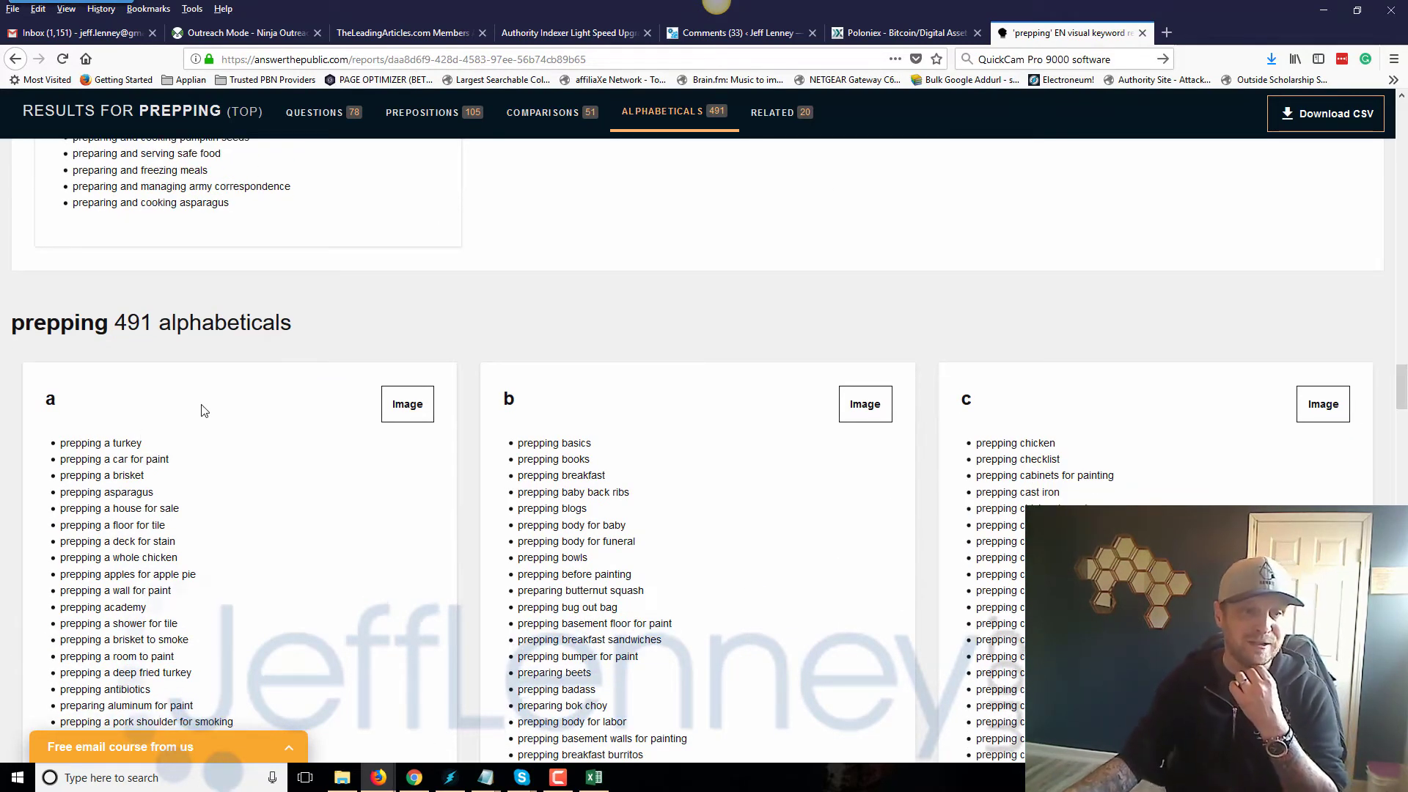
pyautogui.scroll(-2, 204, 415)
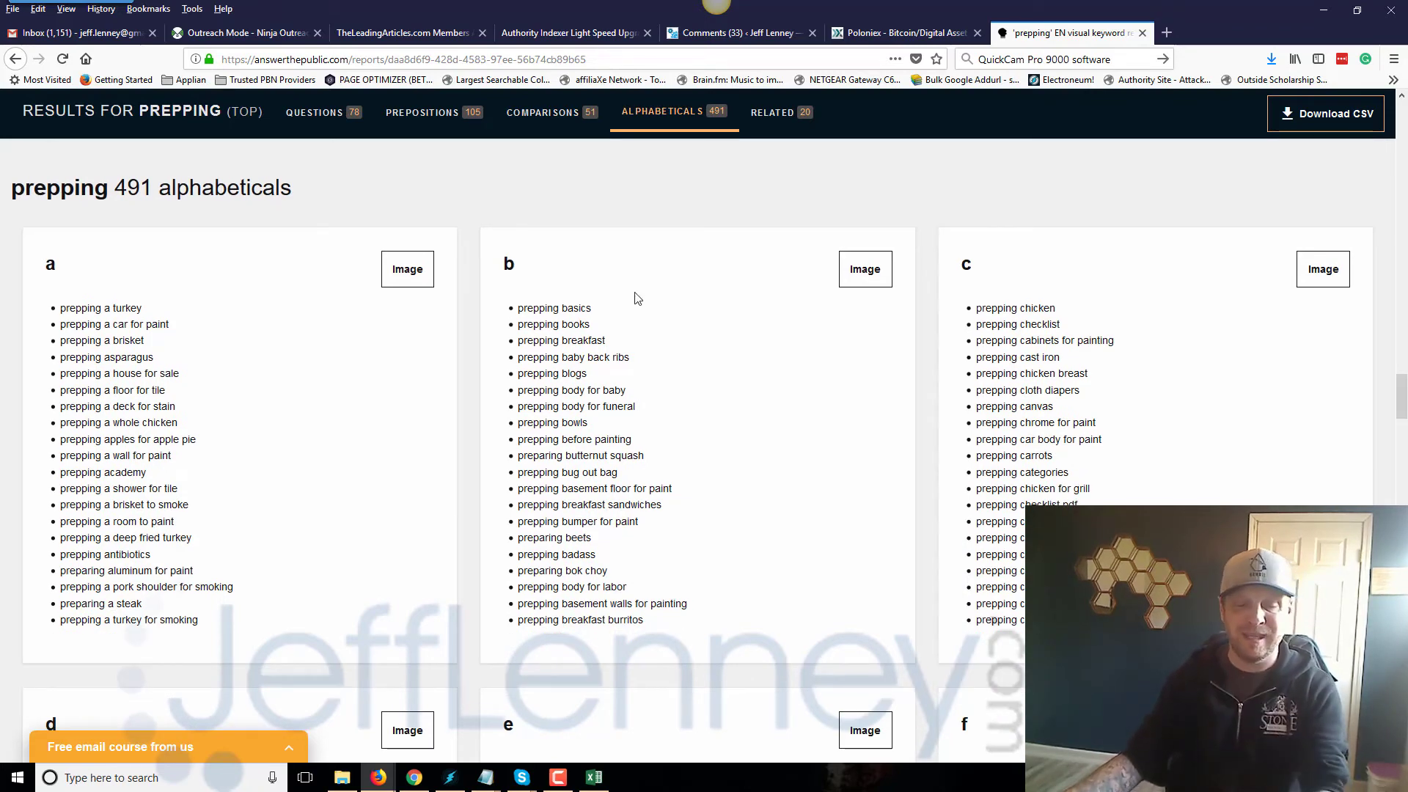
# - Search Google for "prepping b" in a new tab and bring up its autocomplete suggestions
pyautogui.hotkey('ctrl', 't')
pyautogui.click(721, 142)
pyautogui.write('p')
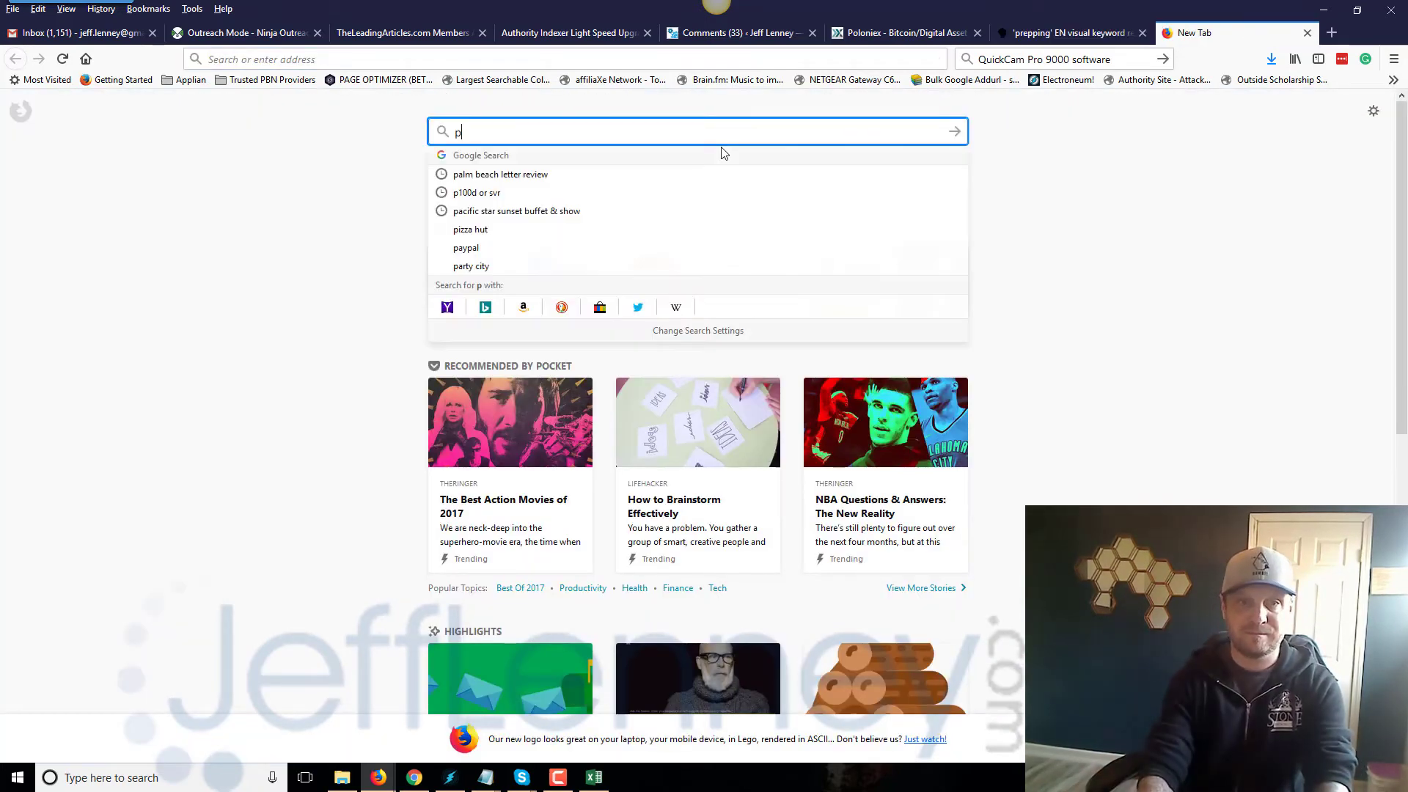
pyautogui.write('repping b')
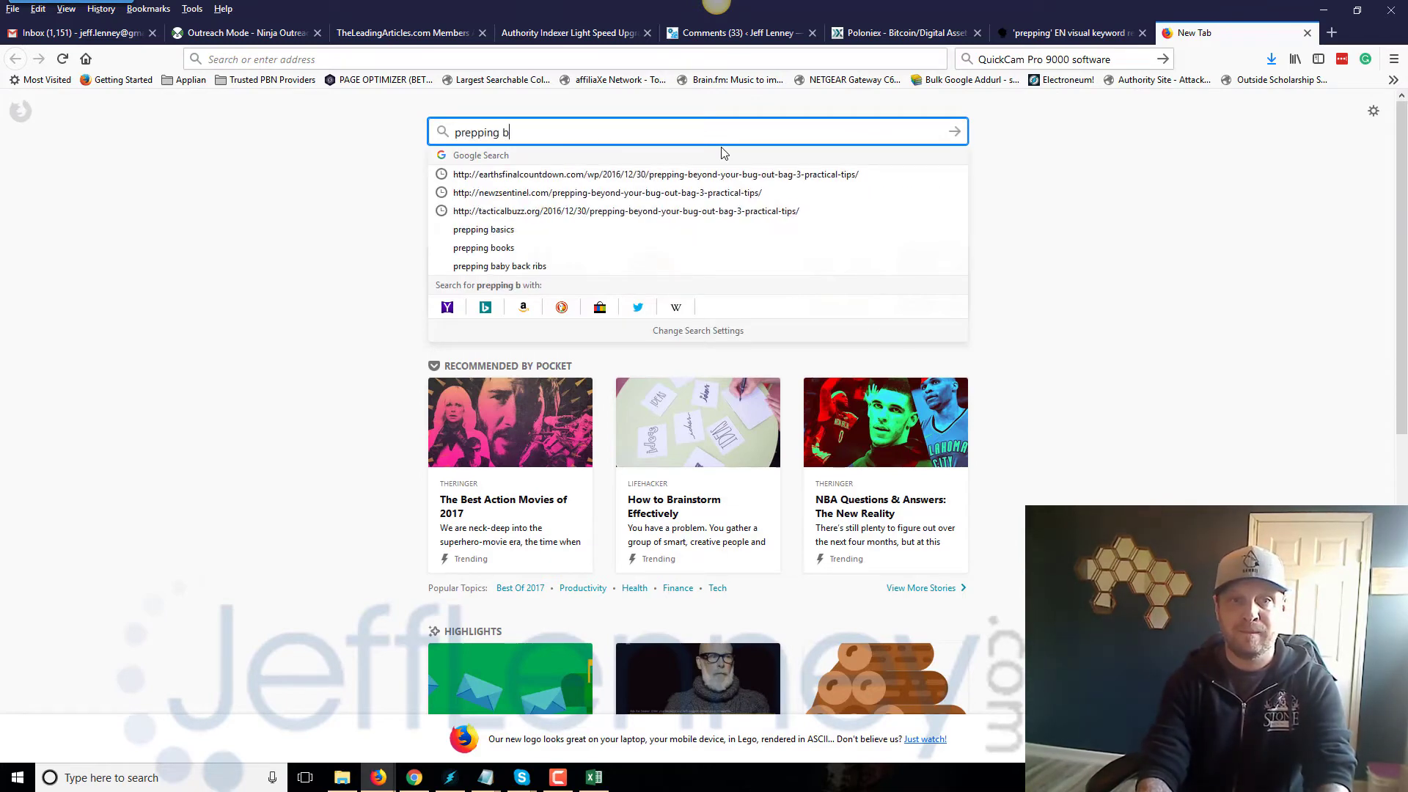
pyautogui.press('Return')
pyautogui.click(314, 127)
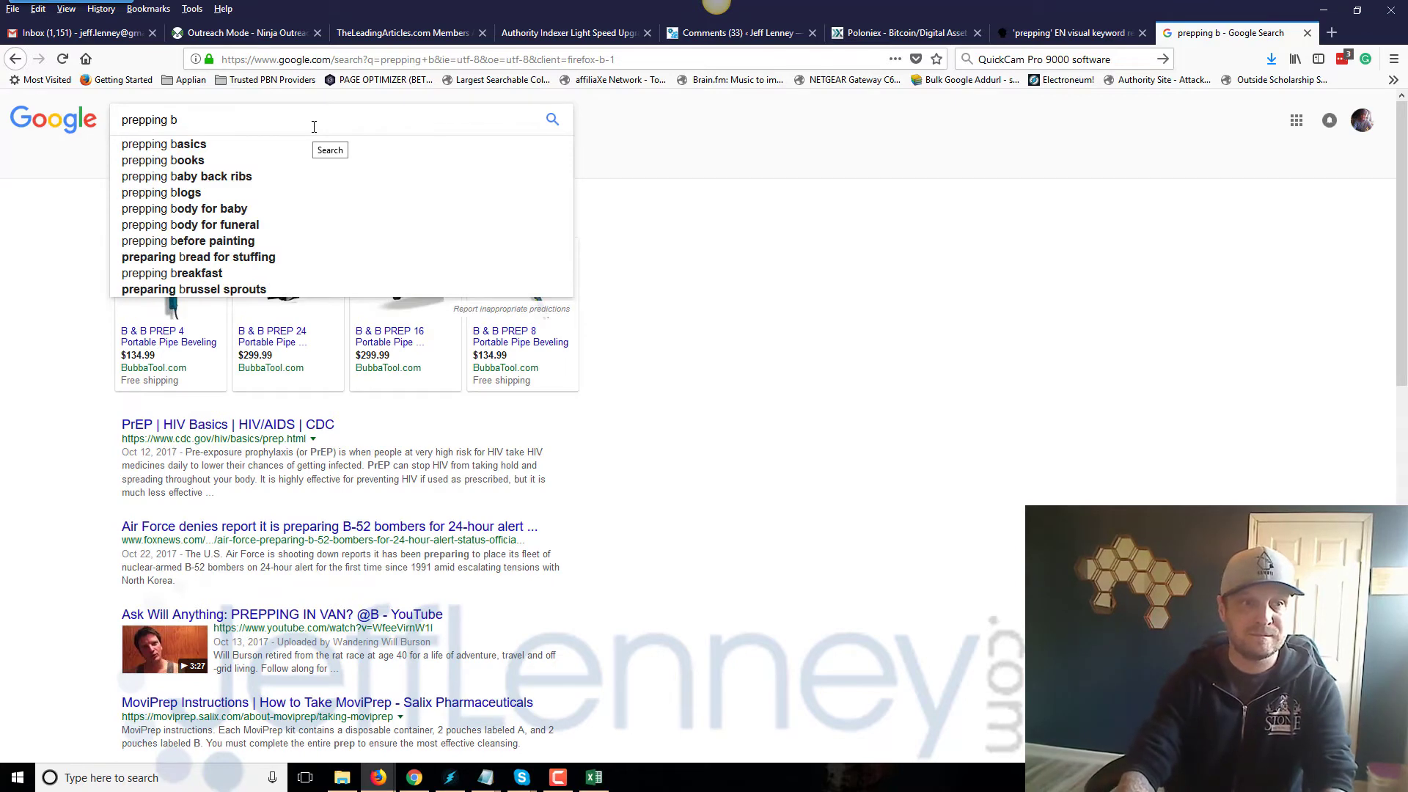
# - Compare Google's autocomplete suggestions for "prepping b" with the b group of the AnswerThePublic alphabeticals
pyautogui.click(1072, 33)
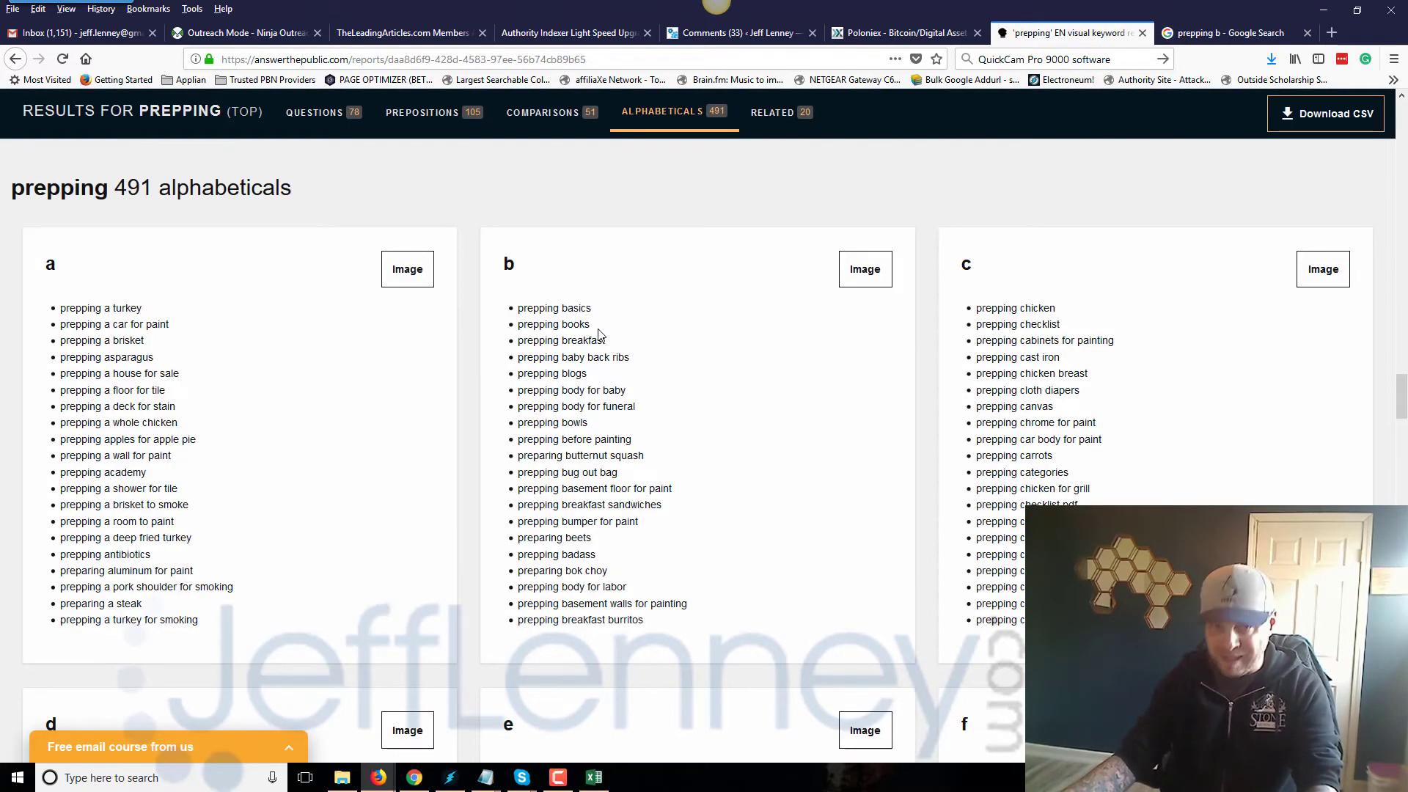
pyautogui.click(1230, 33)
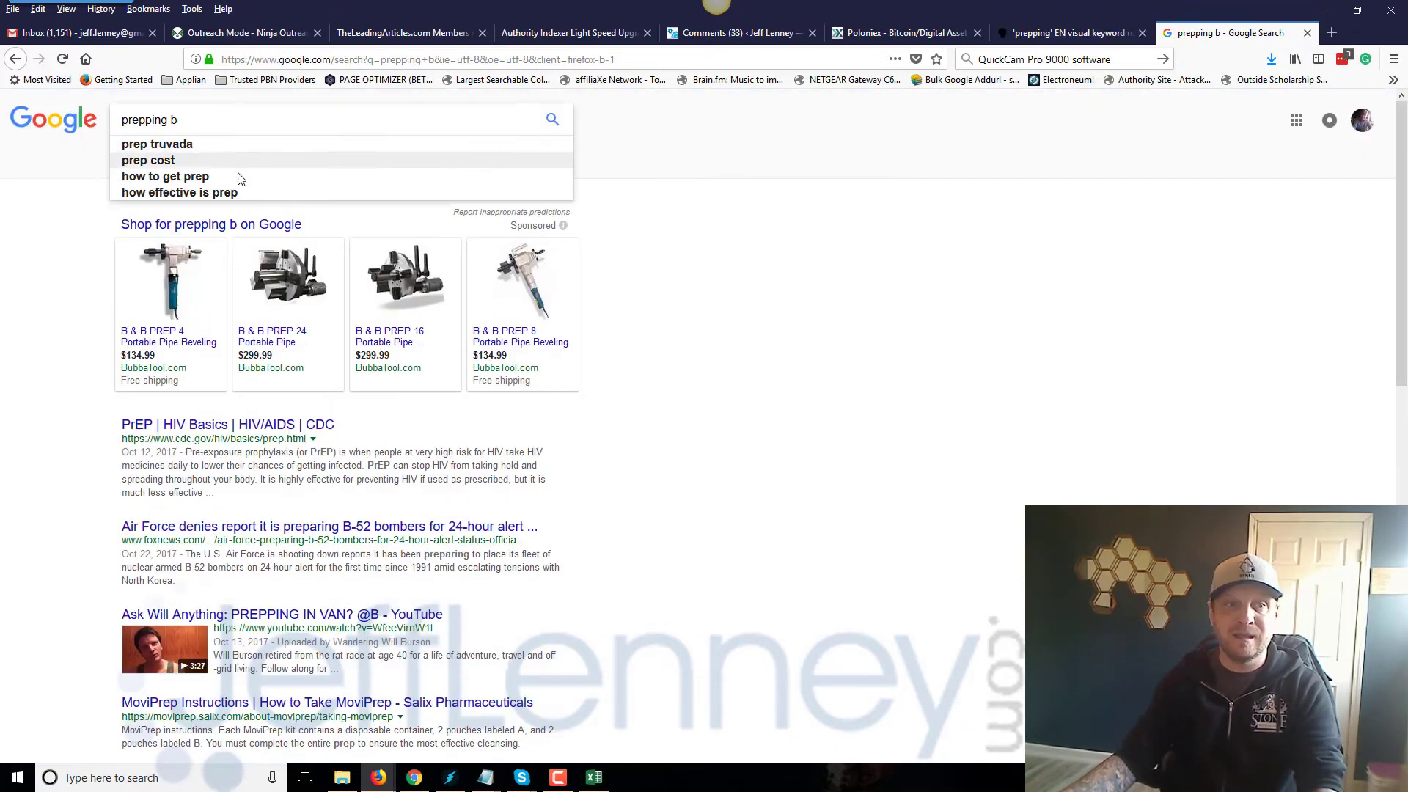
pyautogui.click(226, 118)
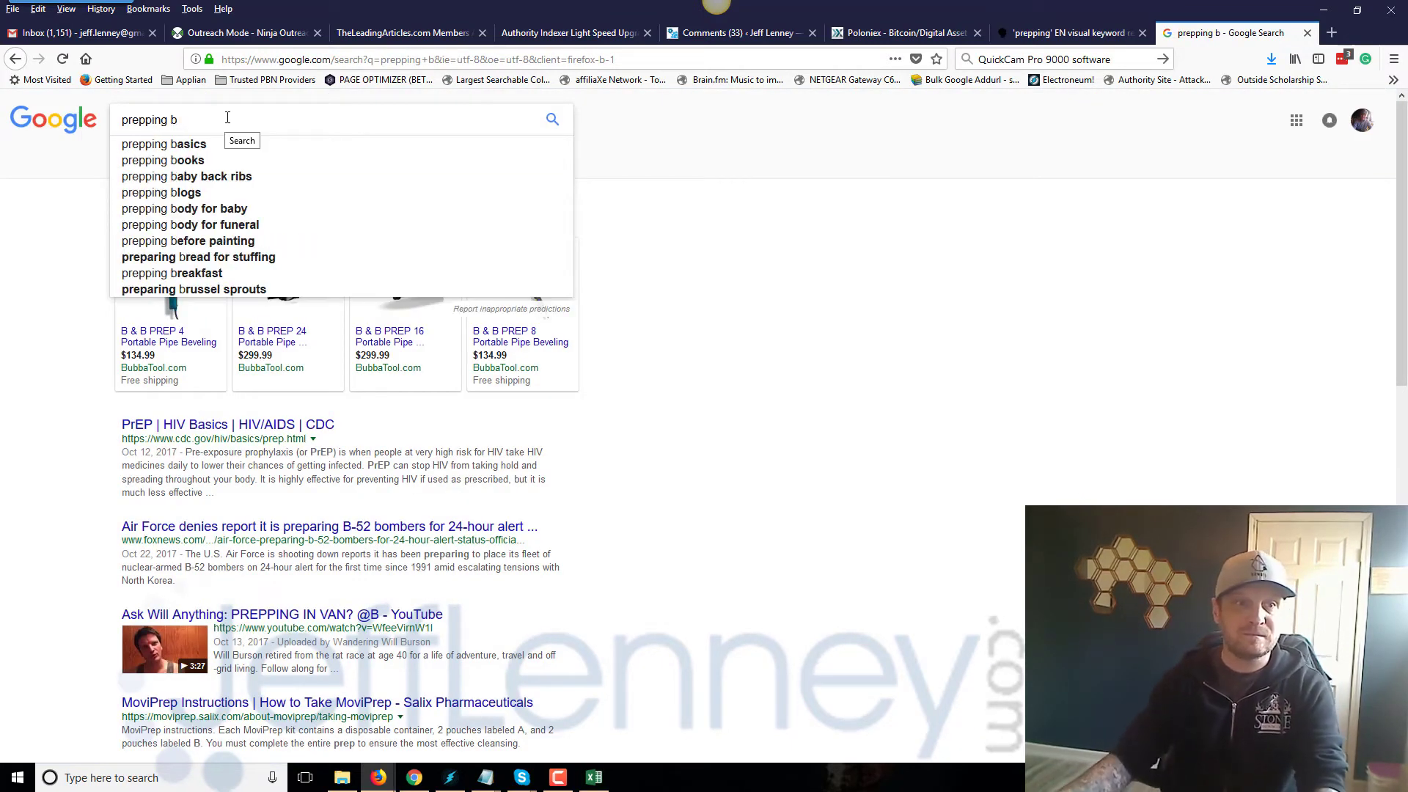
pyautogui.click(1075, 33)
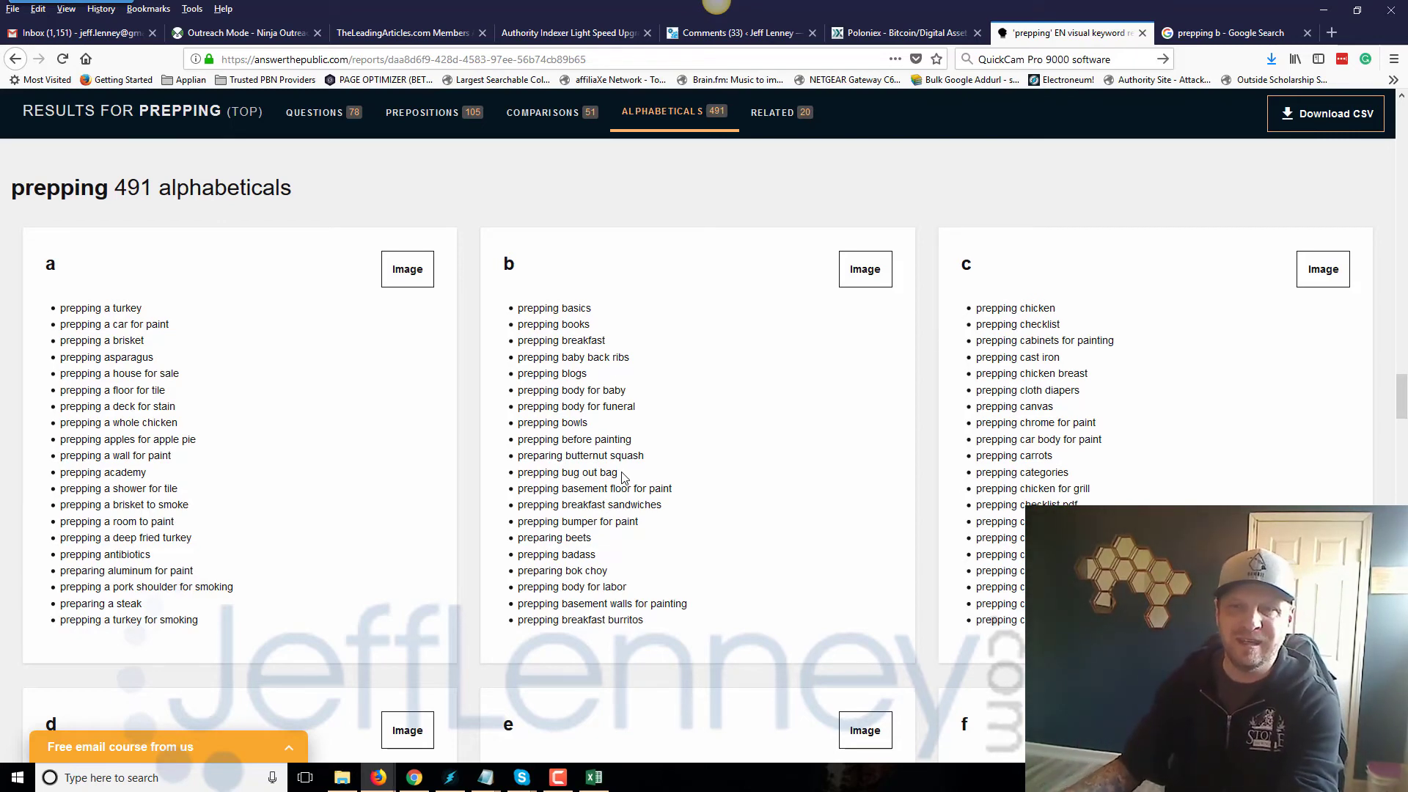
# - Run a new AnswerThePublic search for the keyword "prepping advice"
pyautogui.press('Home')
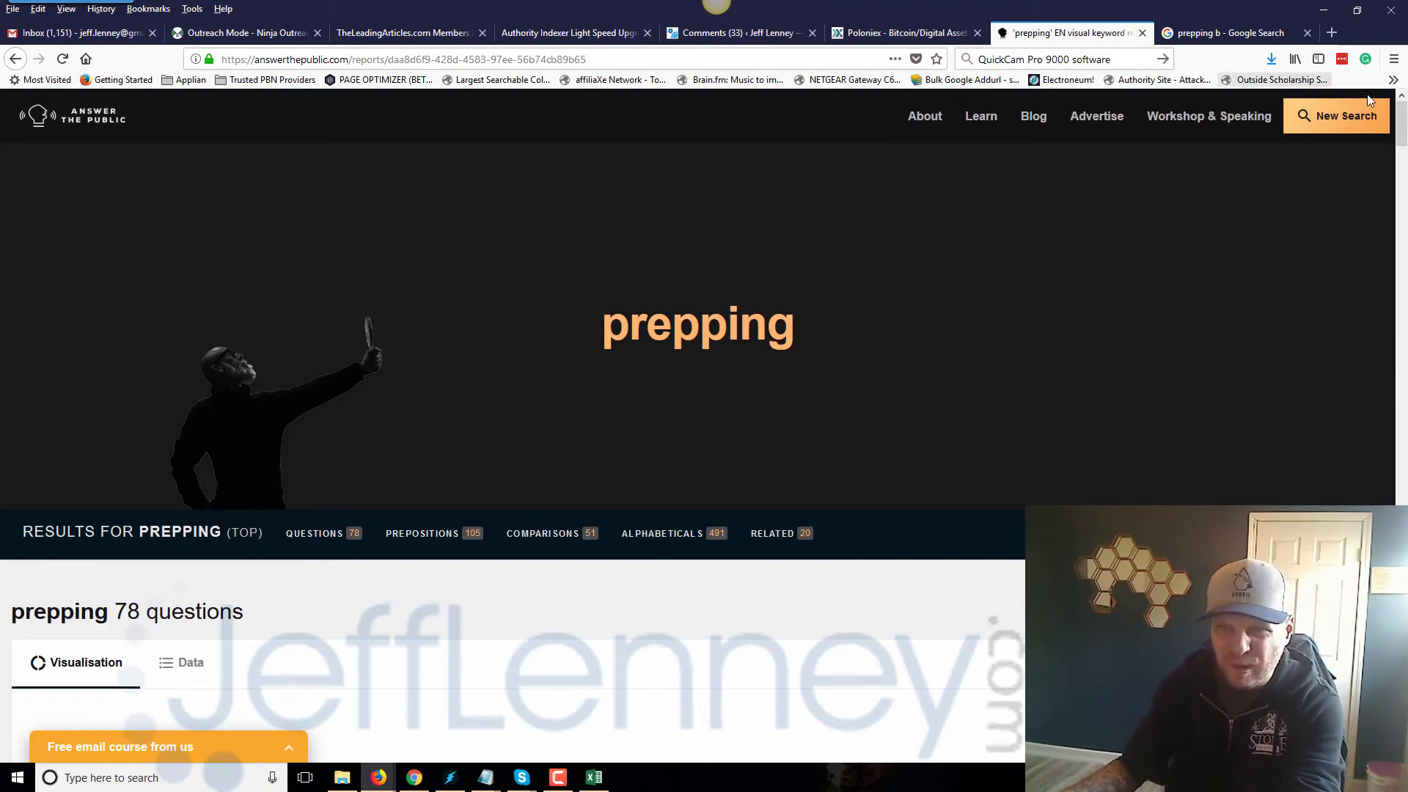
pyautogui.click(1342, 116)
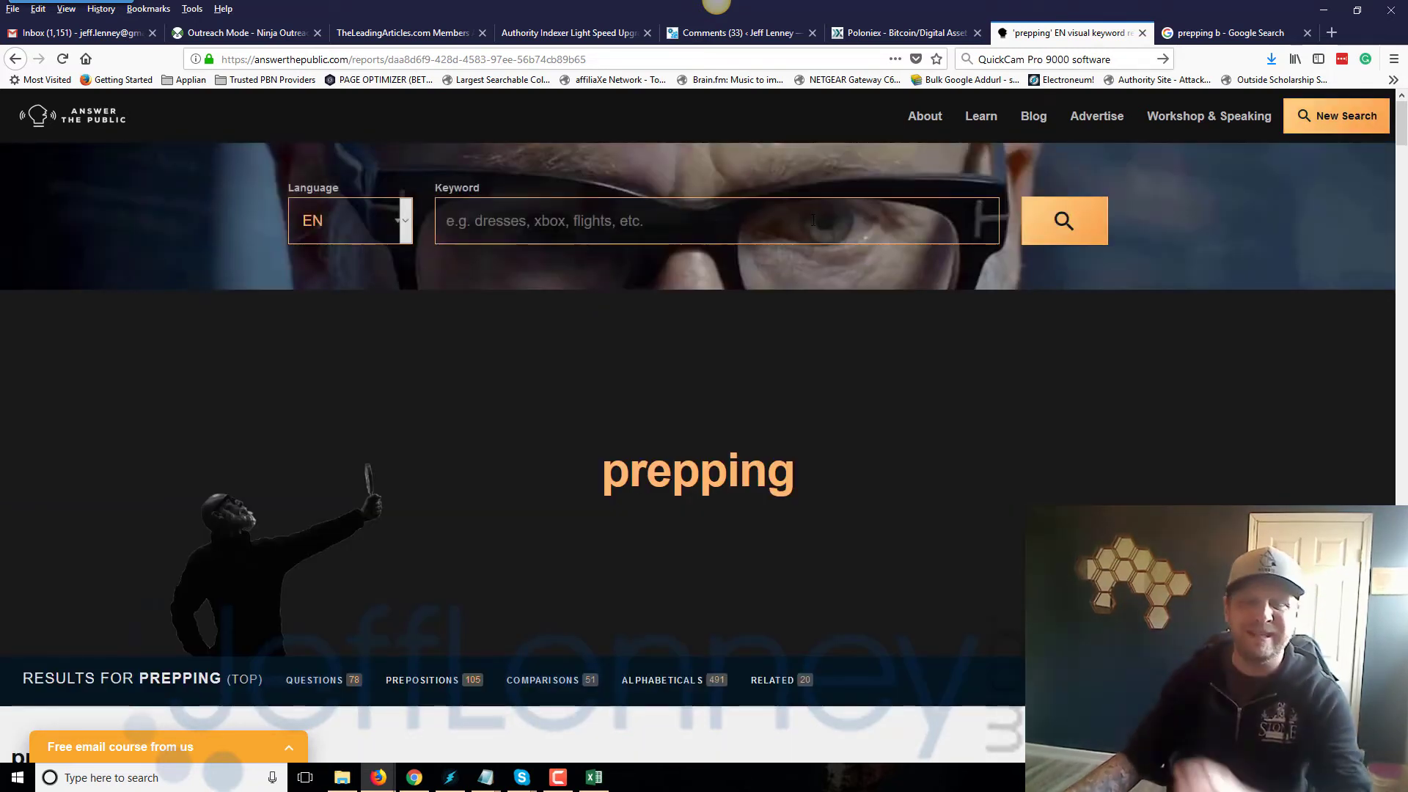
pyautogui.click(813, 220)
pyautogui.write('prepping ')
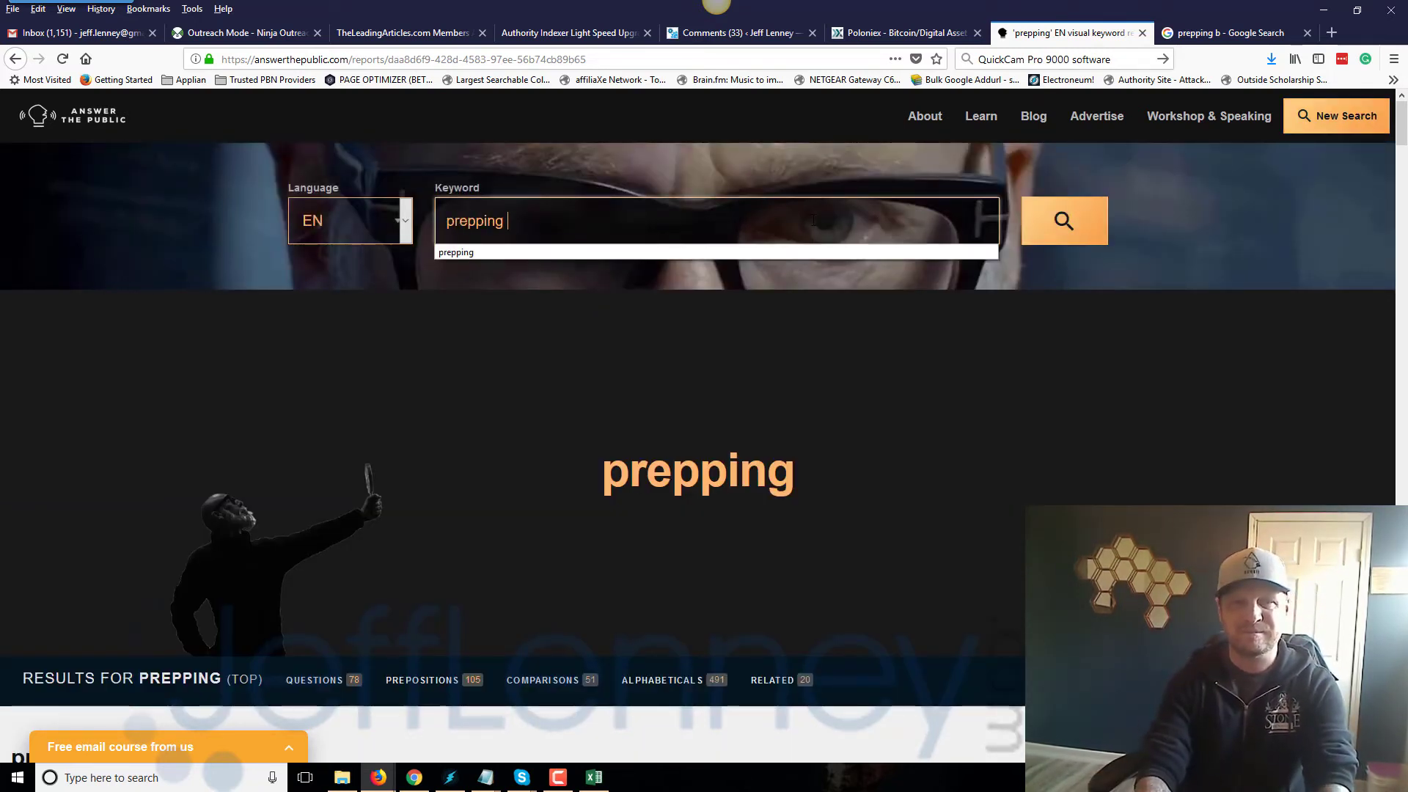
pyautogui.write('advice')
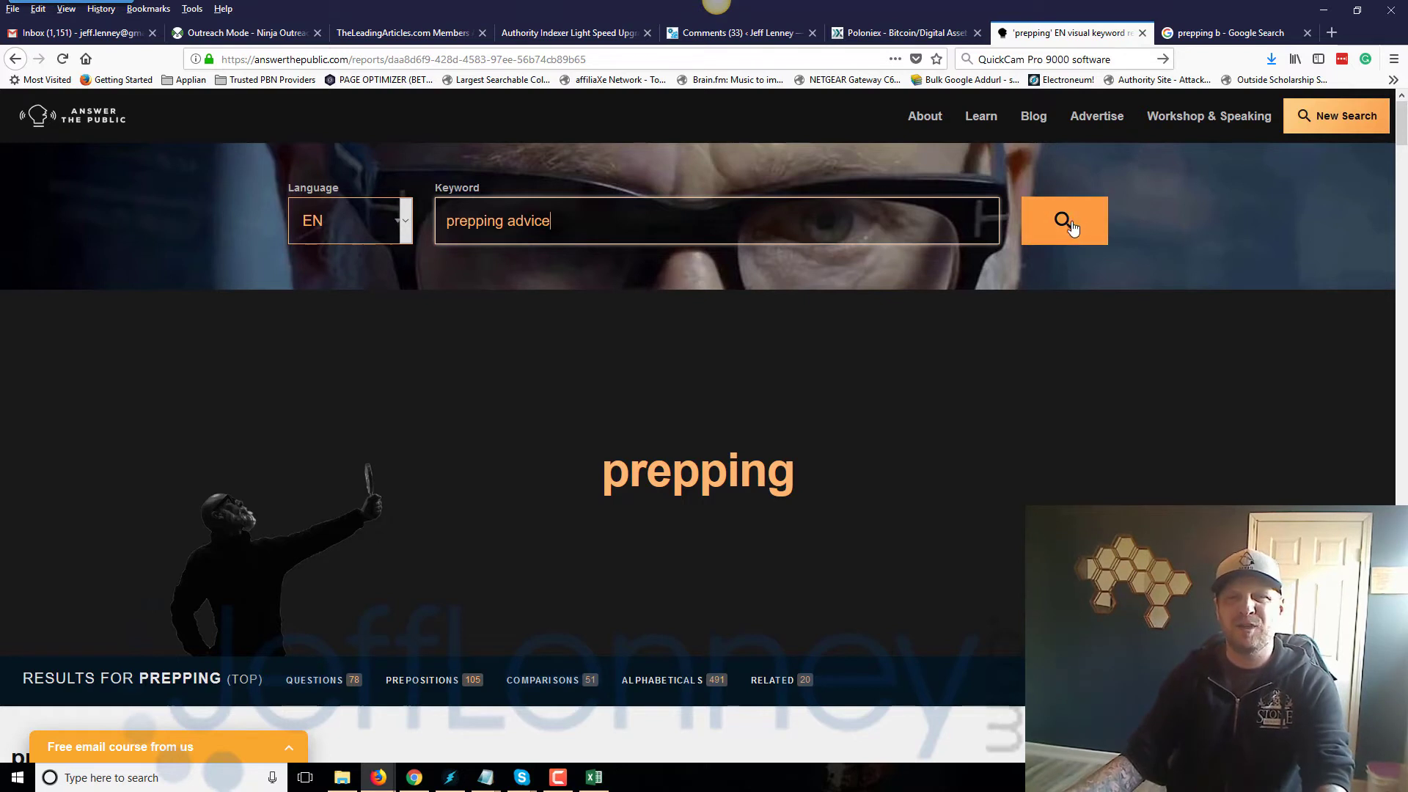
pyautogui.click(1070, 227)
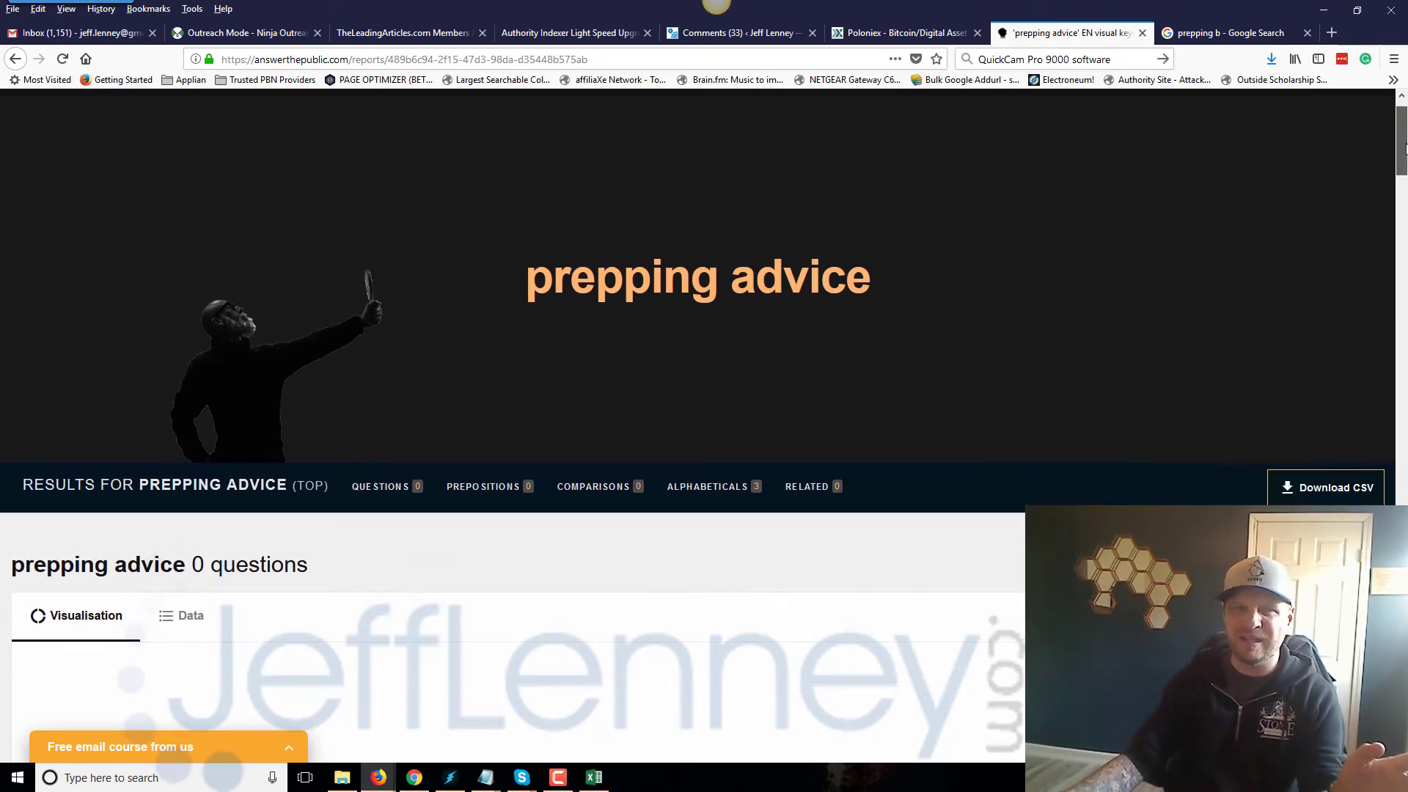
# - Look through the "prepping advice" report and show its questions as a data list
pyautogui.scroll(-5, 1398, 132)
pyautogui.scroll(3, 1167, 312)
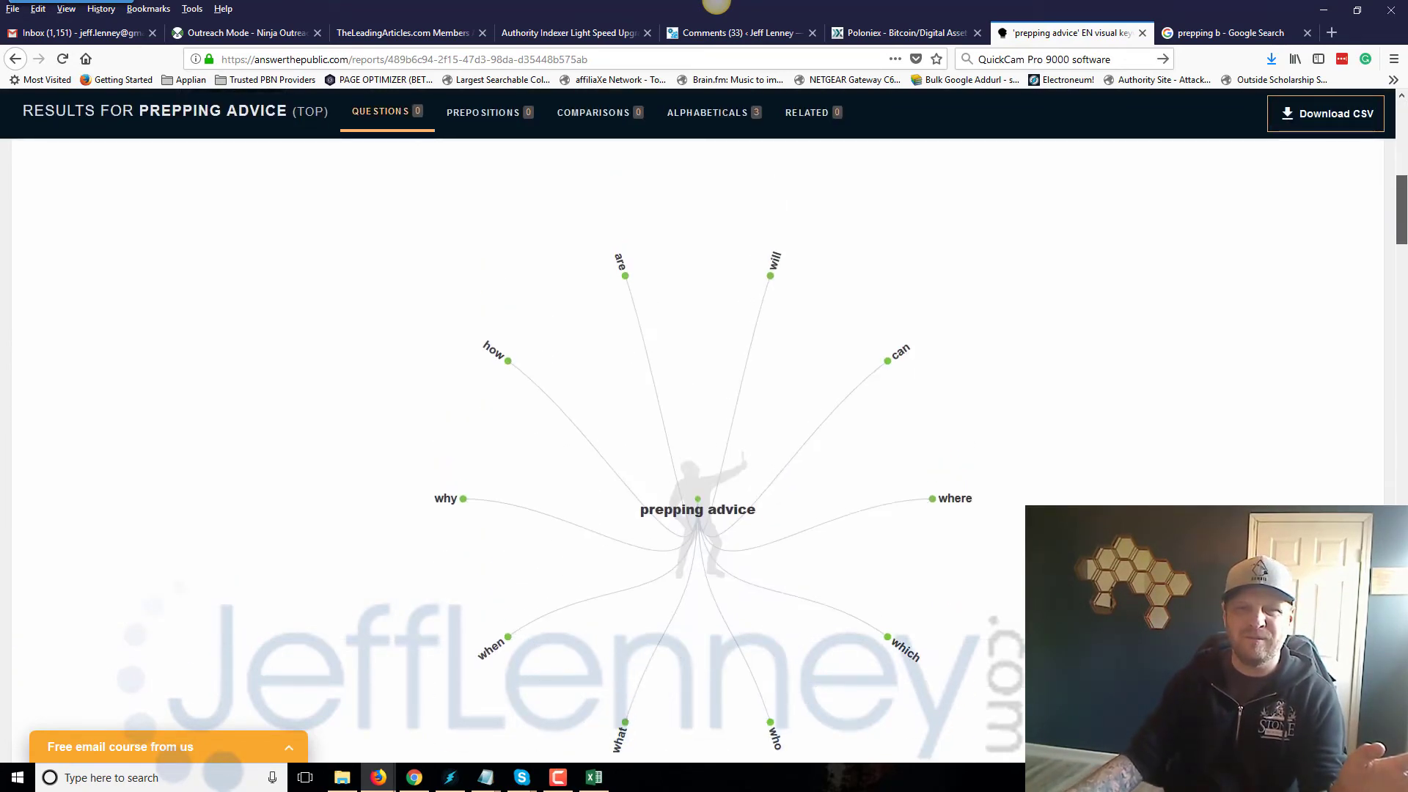
pyautogui.scroll(-10, 1166, 312)
pyautogui.scroll(8, 1166, 312)
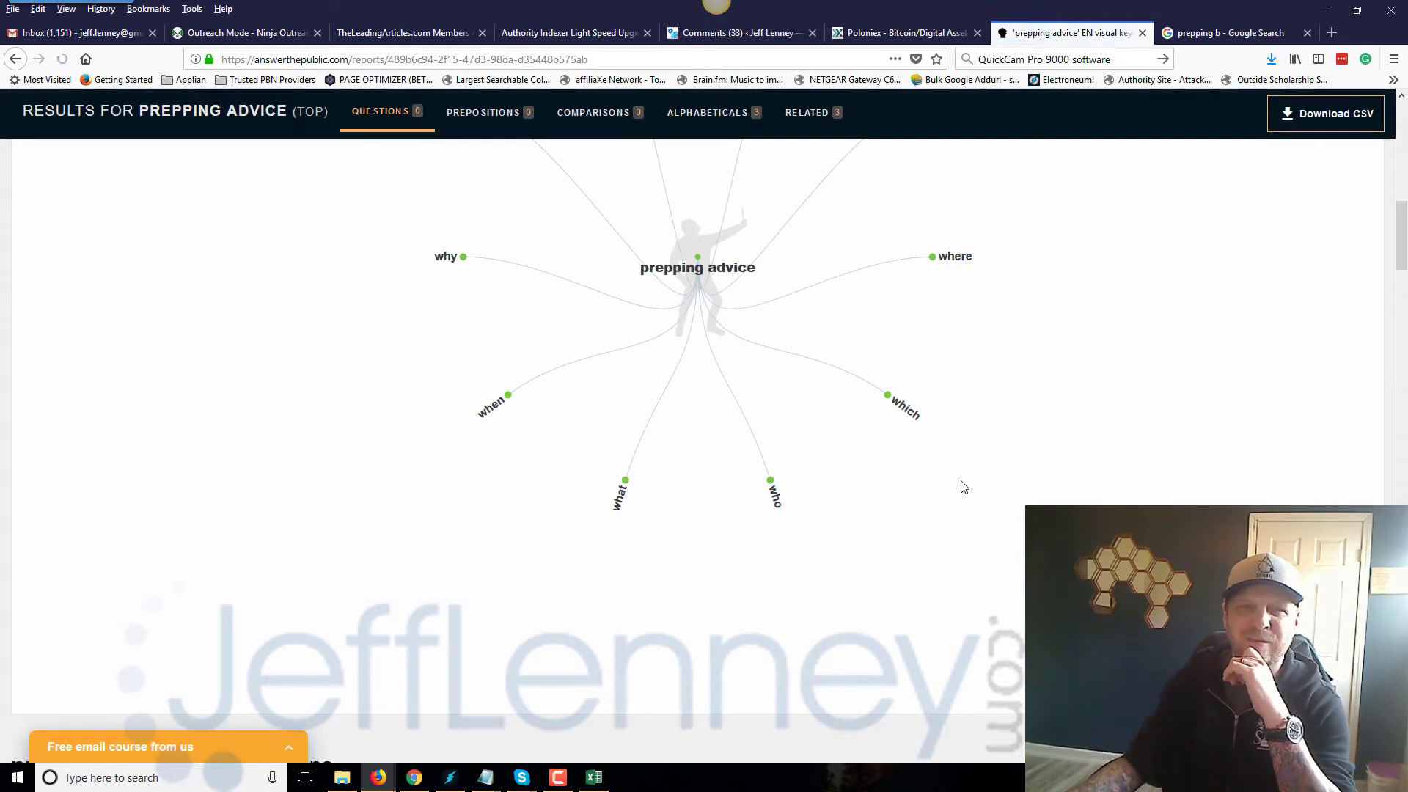
pyautogui.scroll(10, 917, 499)
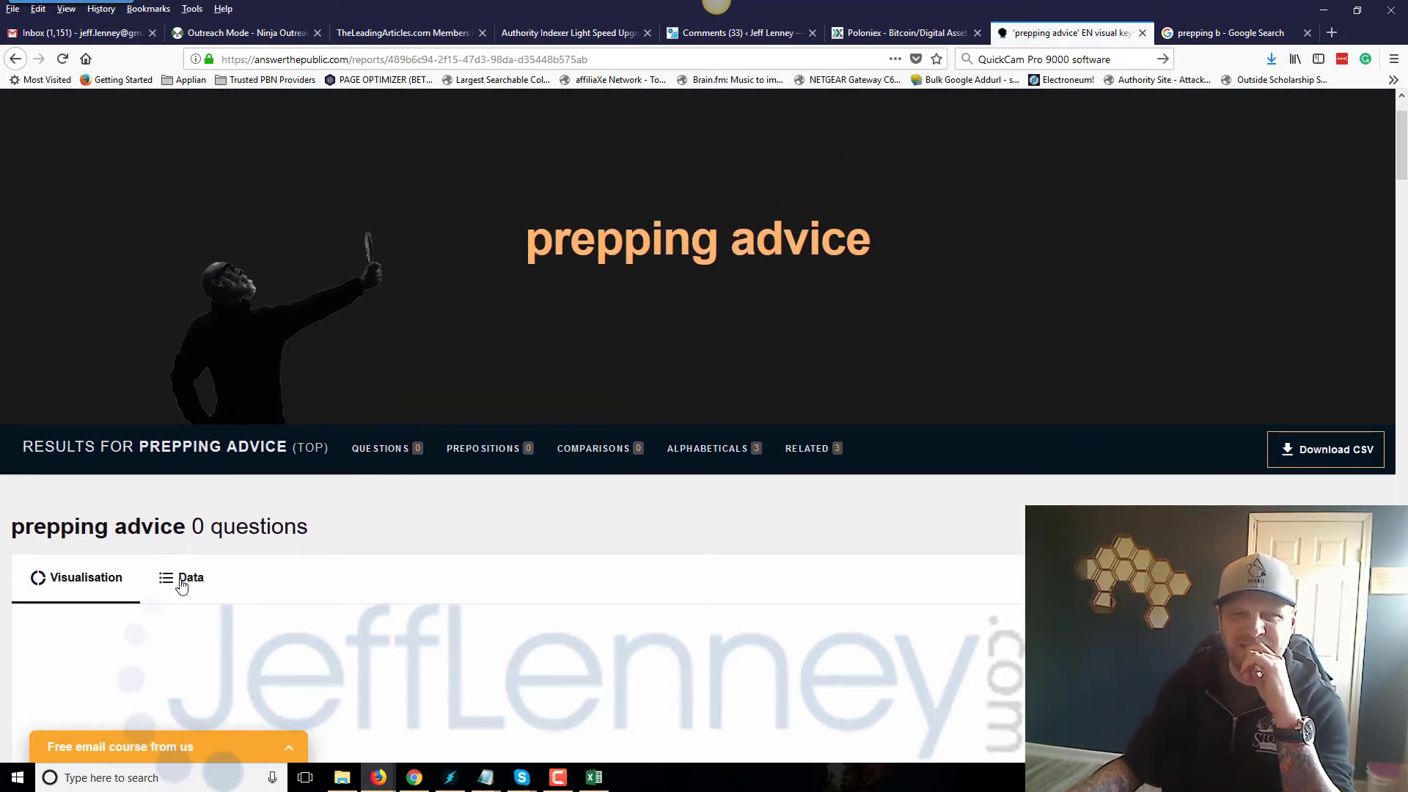
pyautogui.click(181, 579)
pyautogui.scroll(-5, 348, 579)
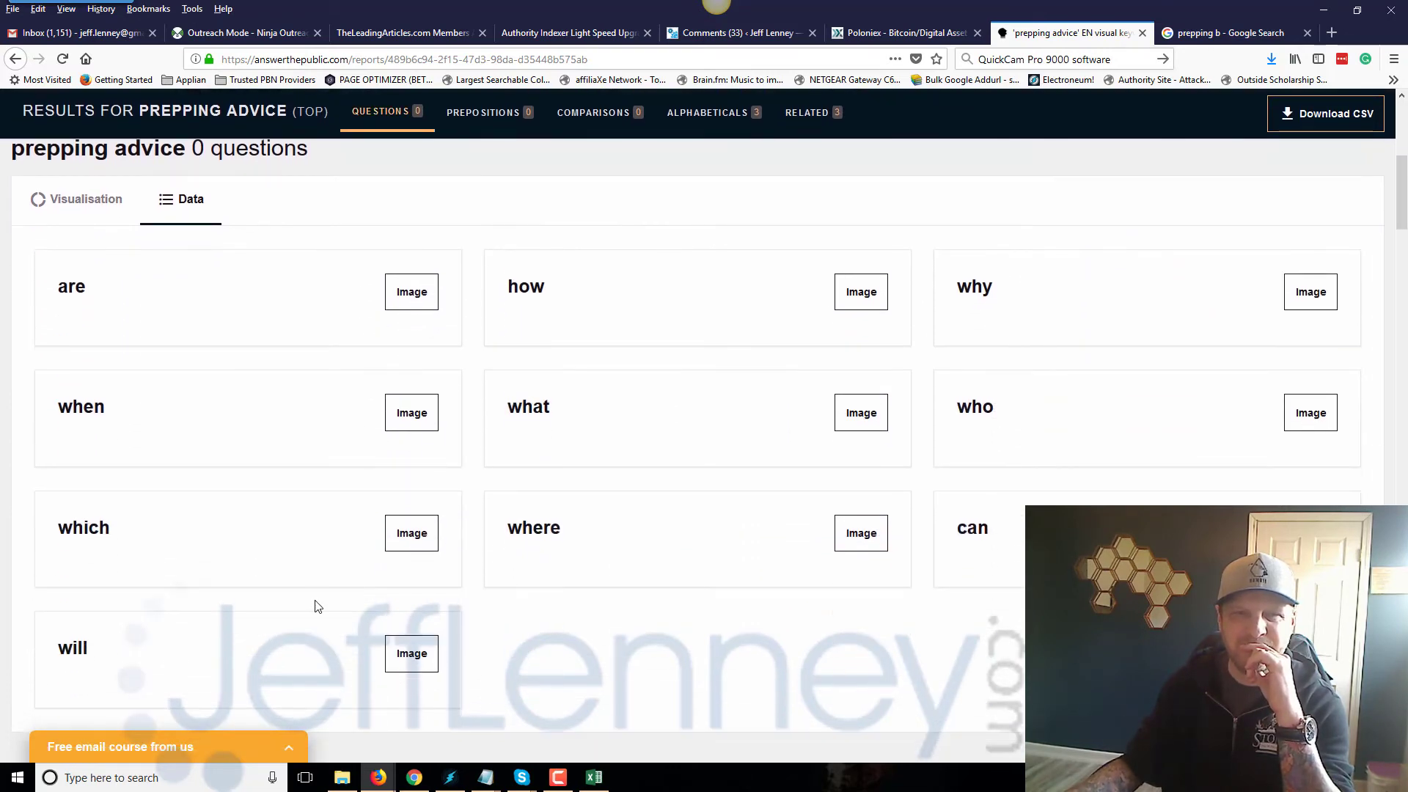
# - Run a new AnswerThePublic search for the keyword "survival advice"
pyautogui.scroll(6, 316, 469)
pyautogui.click(1305, 131)
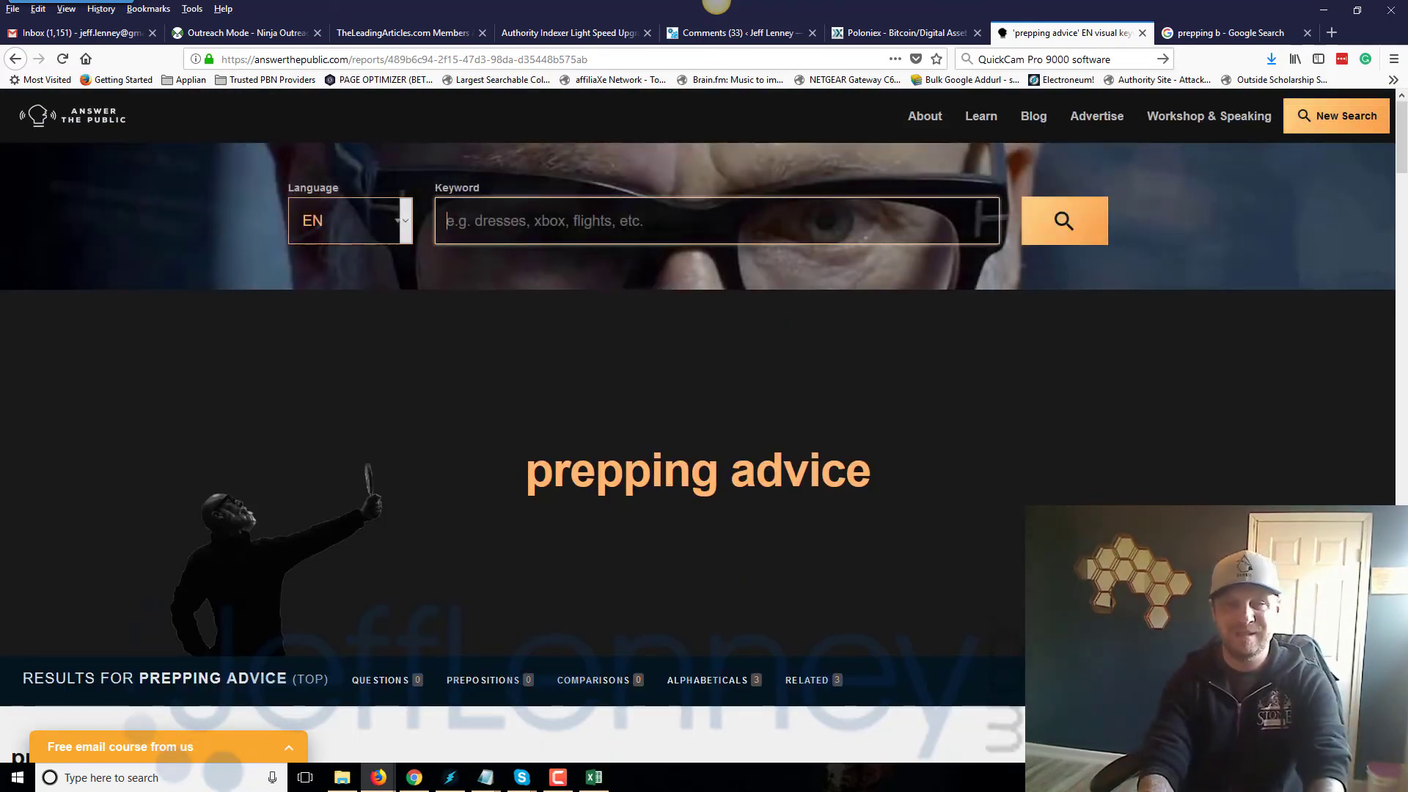
pyautogui.write('survival')
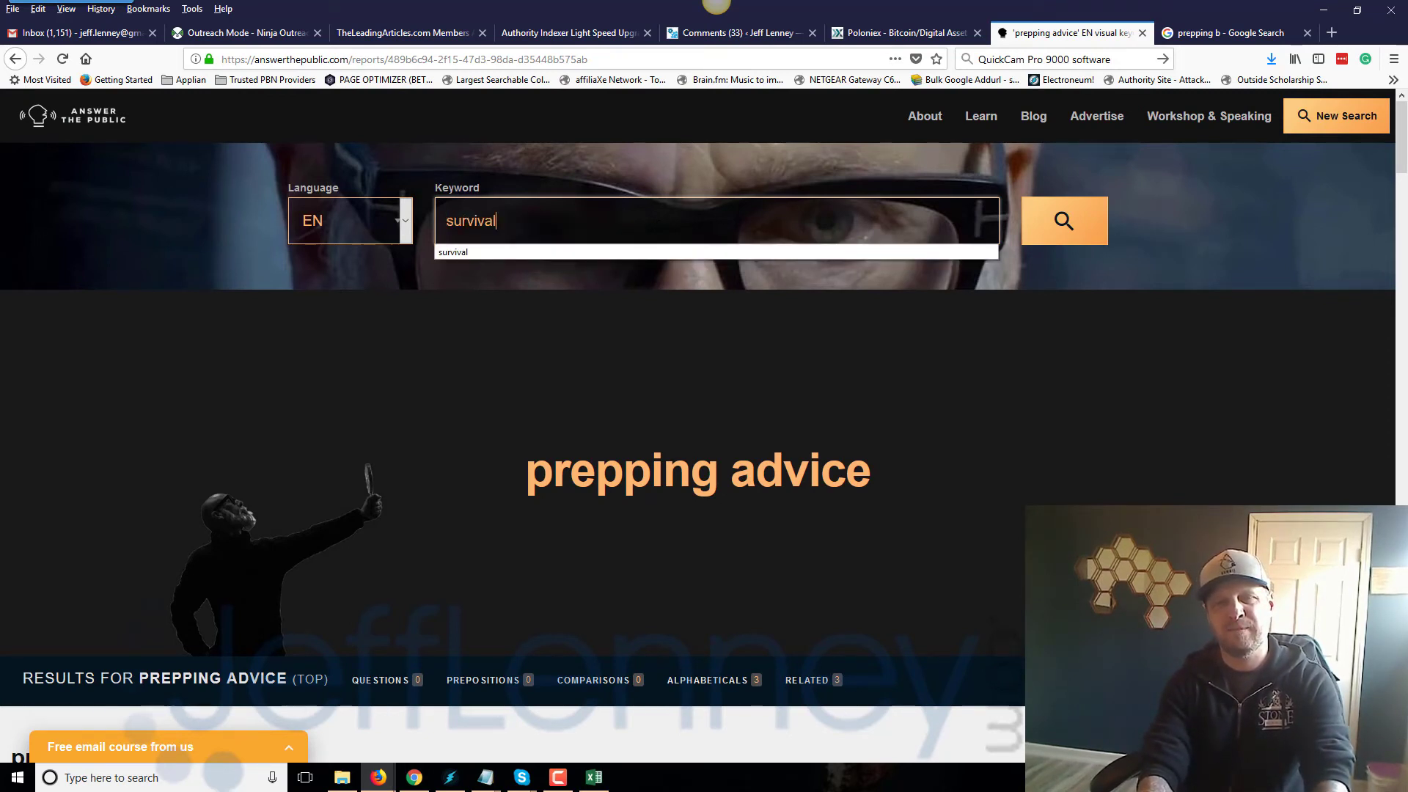
pyautogui.write(' advice')
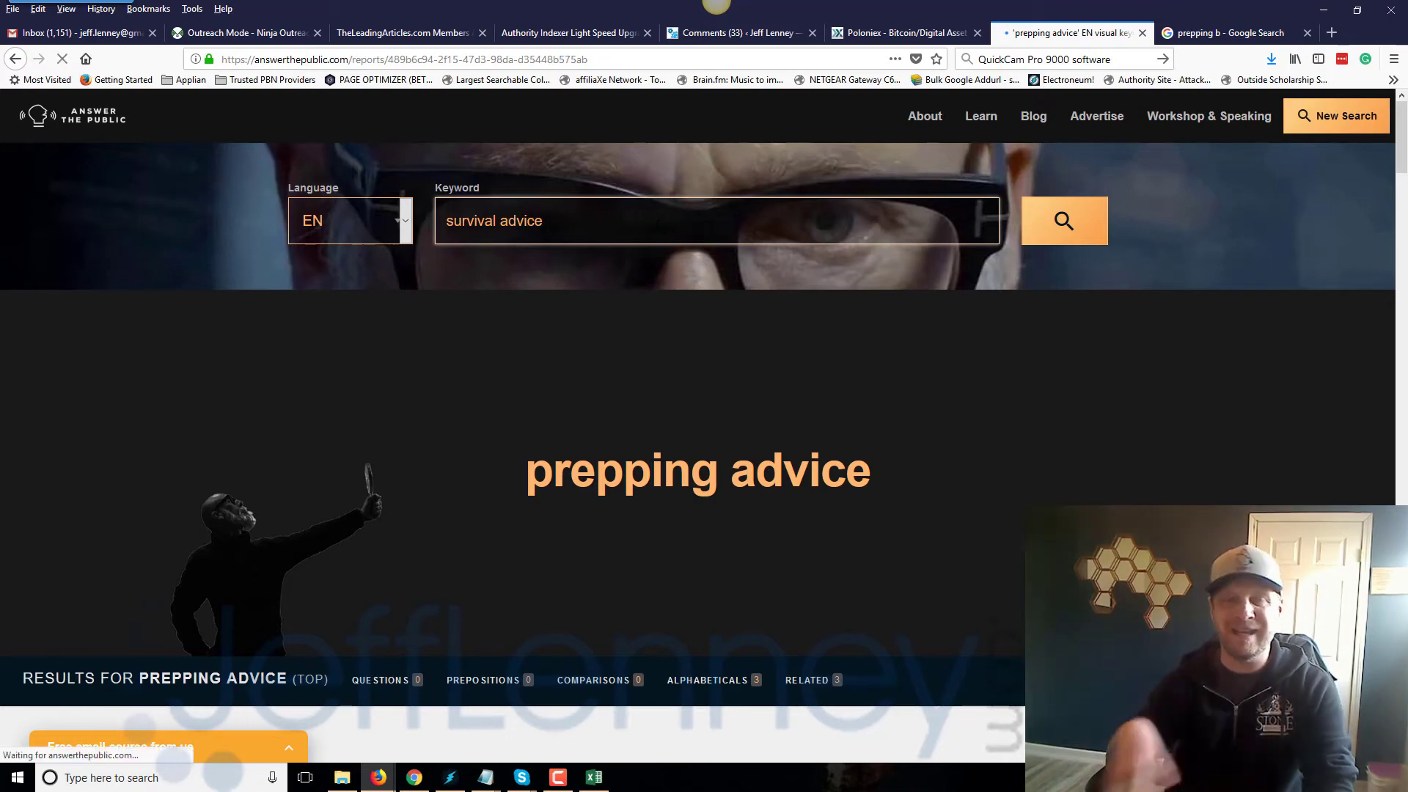
pyautogui.press('Return')
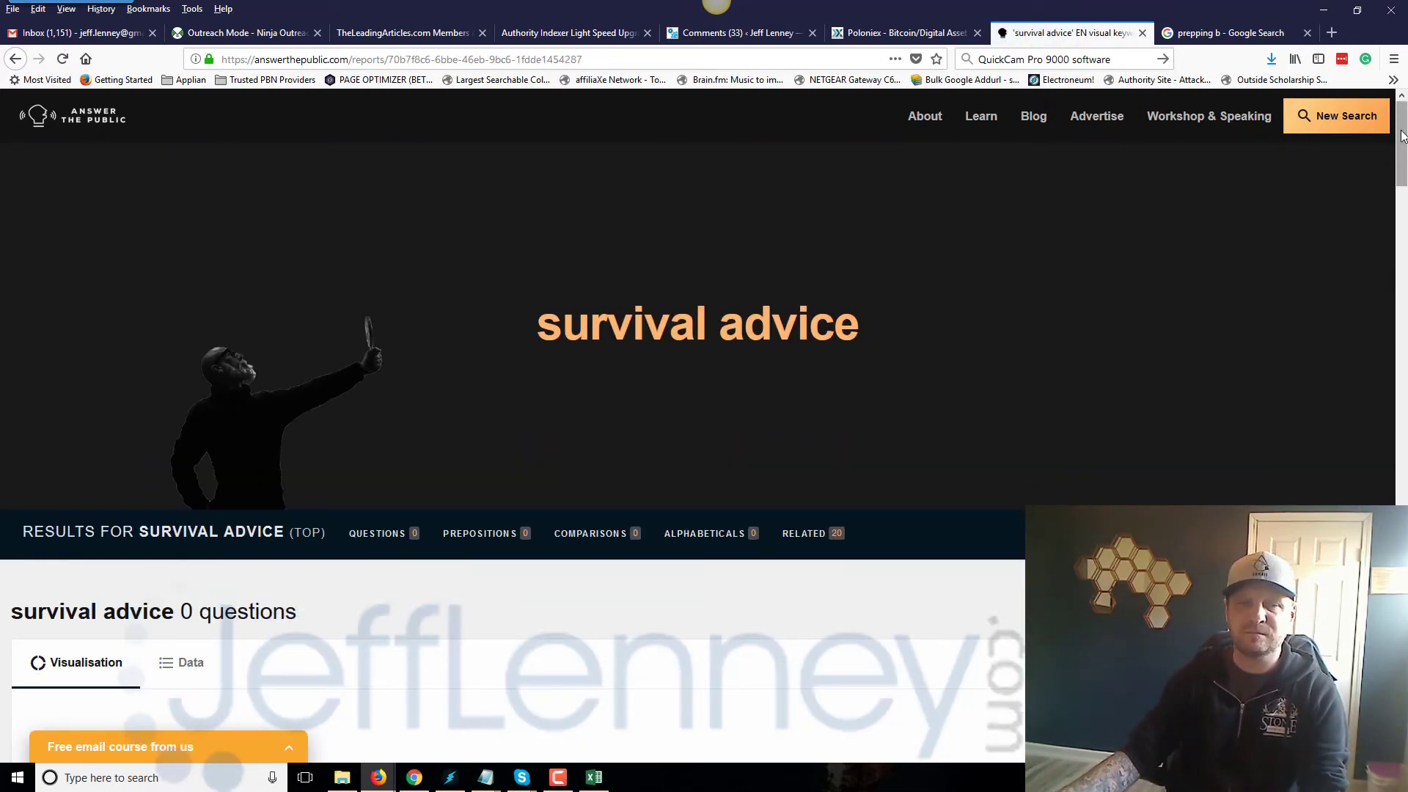
# - Run a new AnswerThePublic search for the keyword "survival"
pyautogui.moveTo(1403, 136); pyautogui.dragTo(1374, 112)
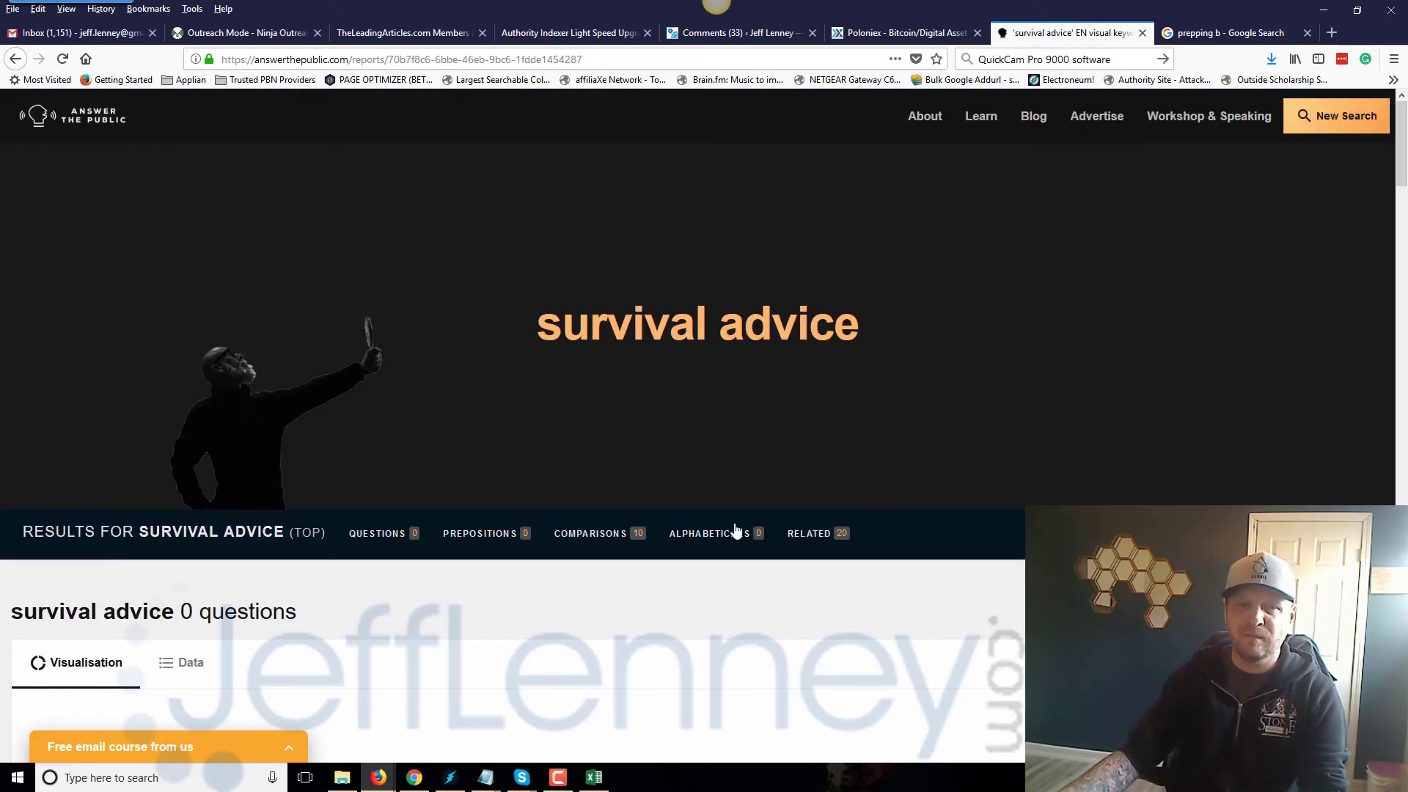
pyautogui.click(1364, 116)
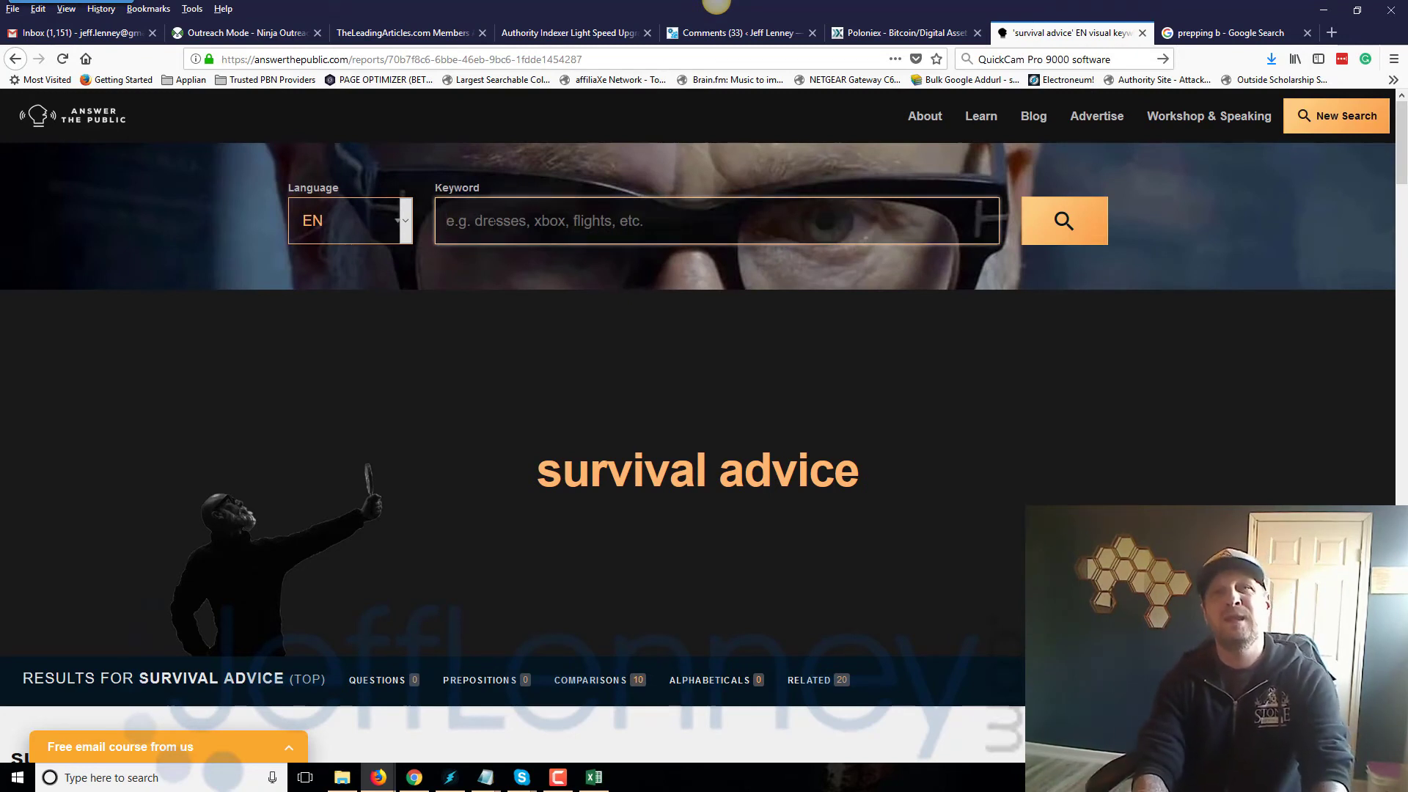
pyautogui.write('survival')
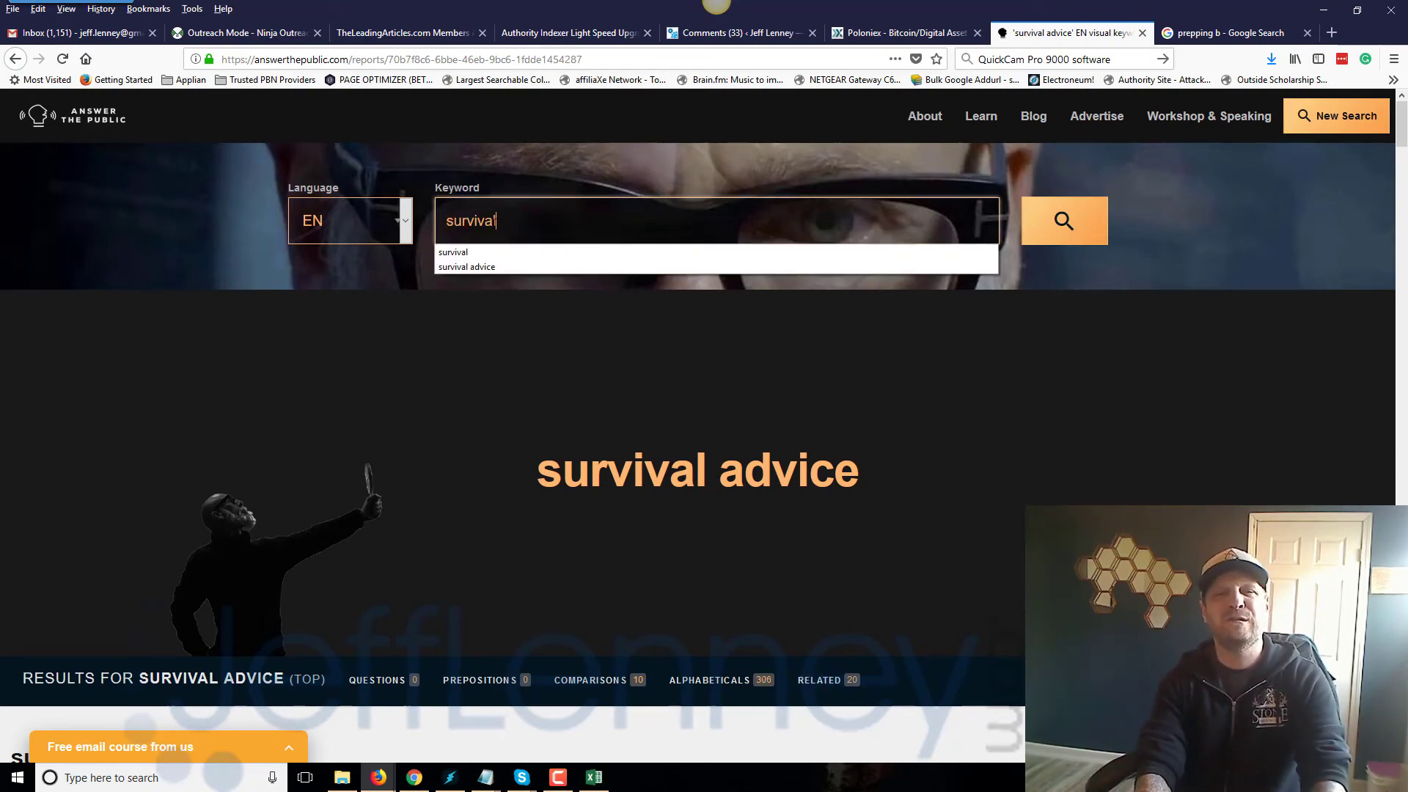
pyautogui.press('Return')
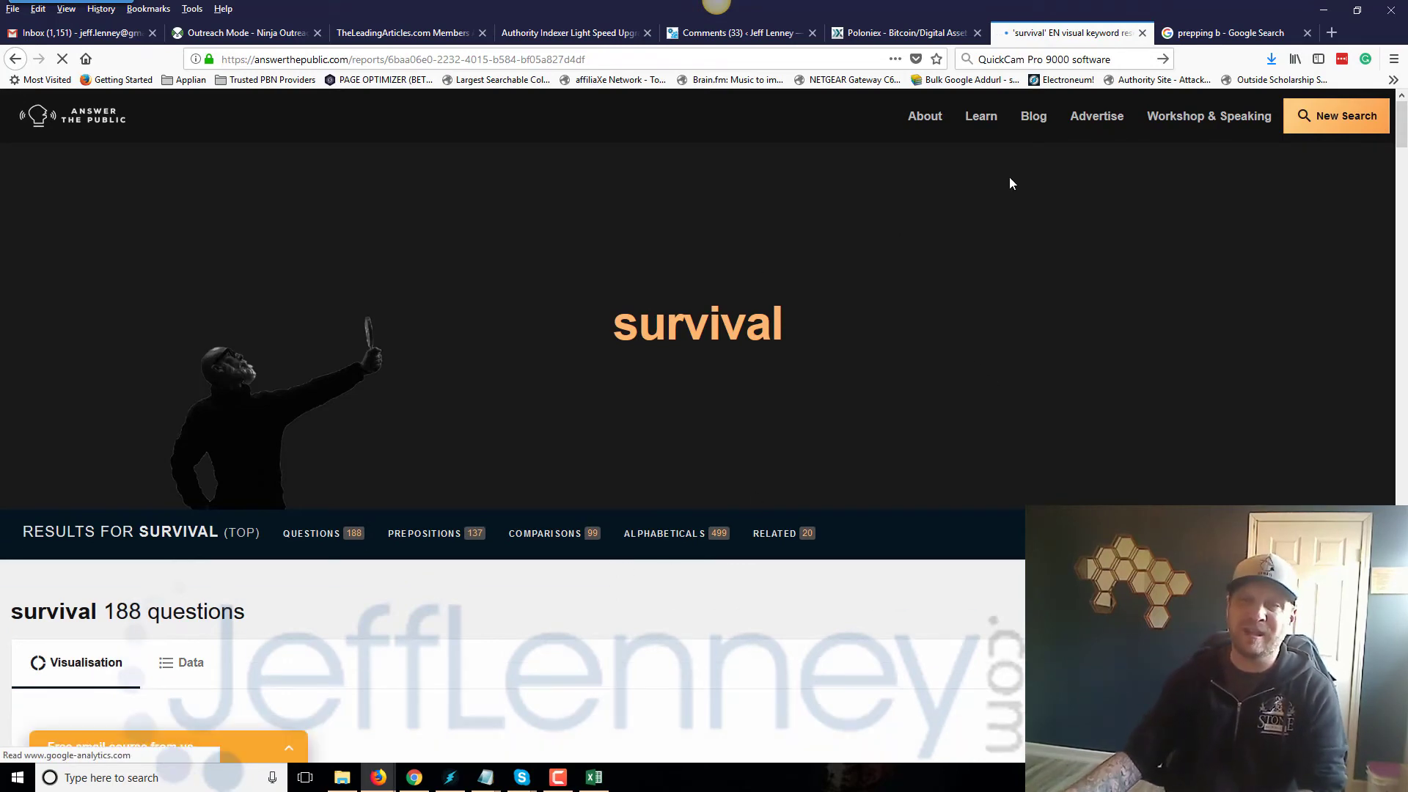
# - Run the AnswerThePublic search for the keyword "survival advice" again
pyautogui.click(1349, 117)
pyautogui.click(658, 220)
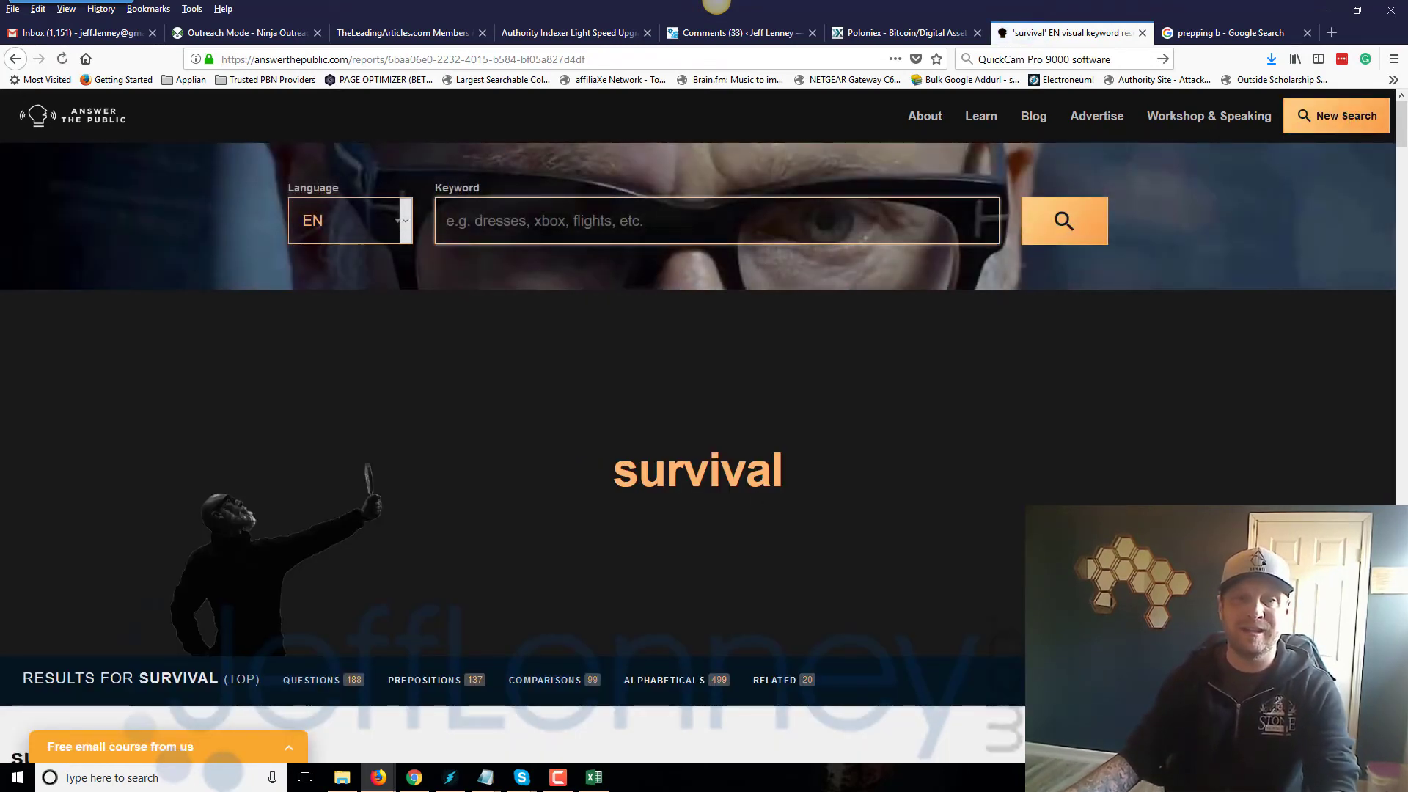
pyautogui.write('s')
pyautogui.click(460, 266)
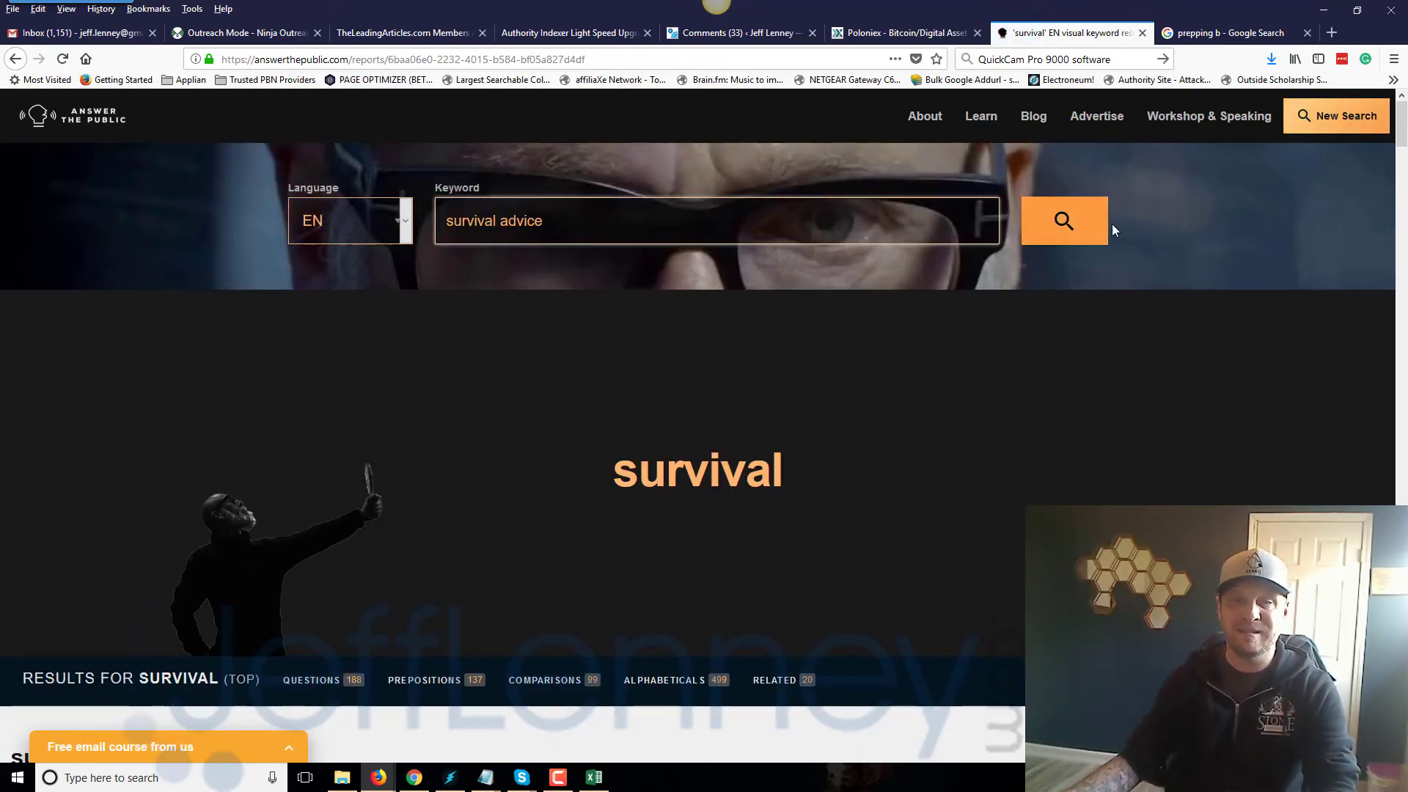
pyautogui.click(1067, 222)
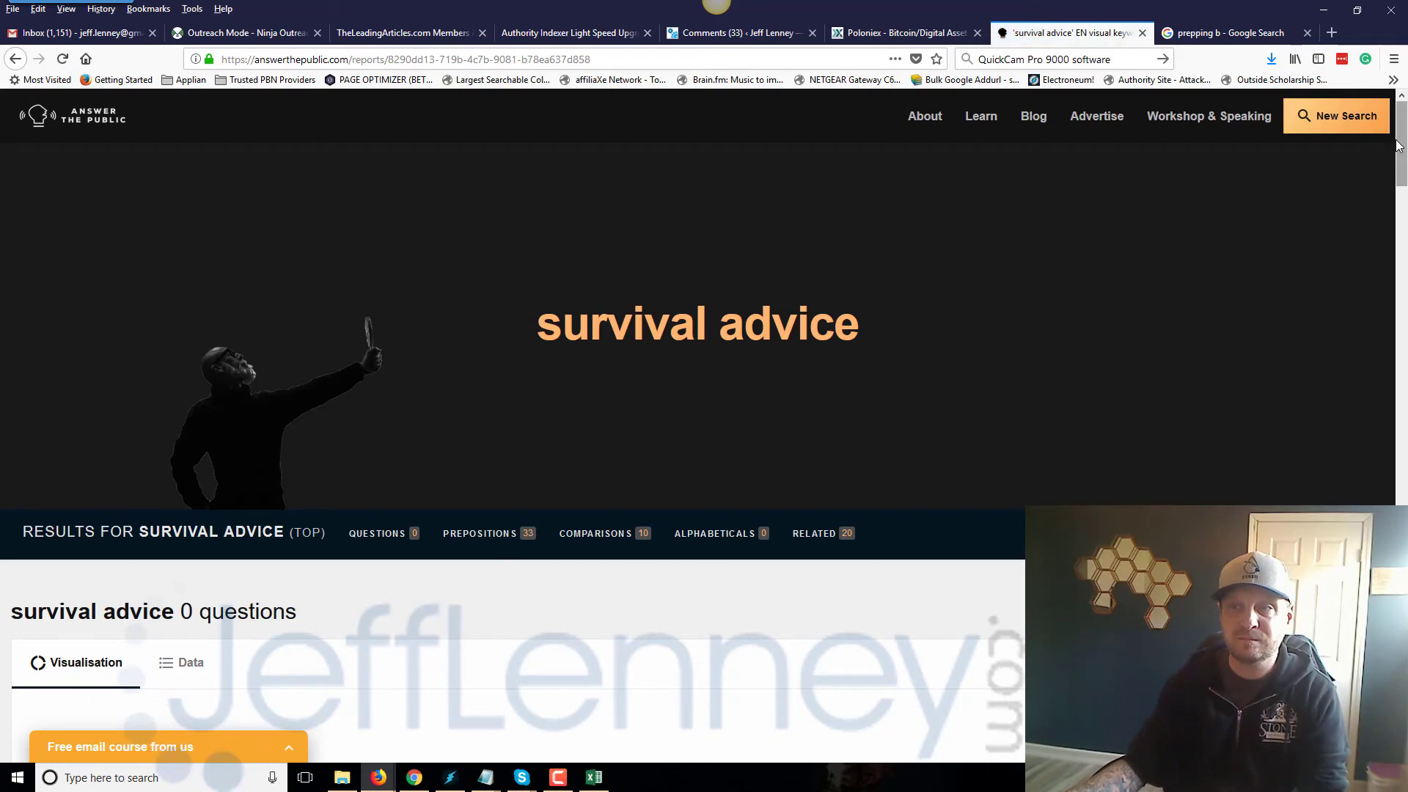
# - Show the report's prepositions as a data list and read through it, highlighting the zombie apocalypse entry in the "for" group
pyautogui.moveTo(1403, 176); pyautogui.dragTo(1130, 246)
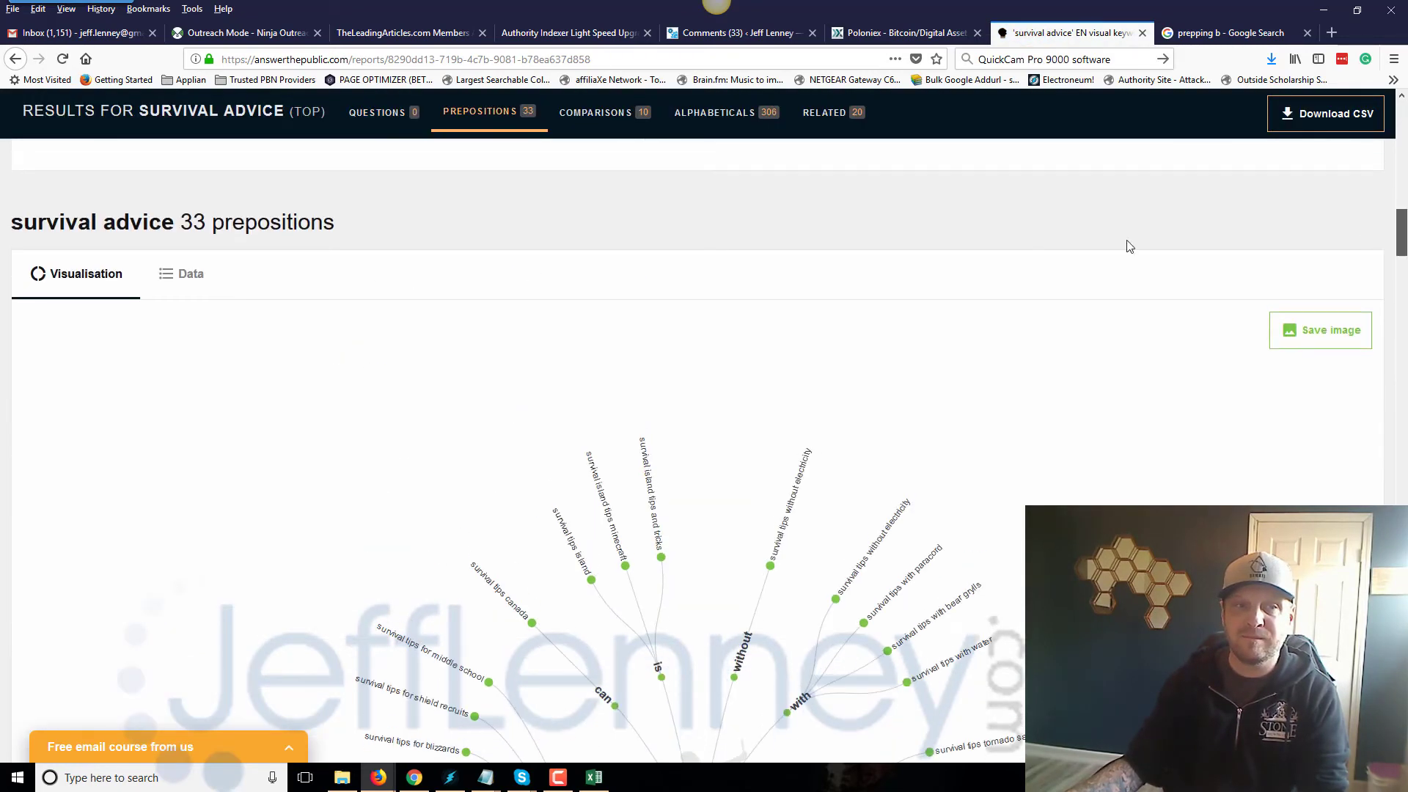
pyautogui.click(220, 275)
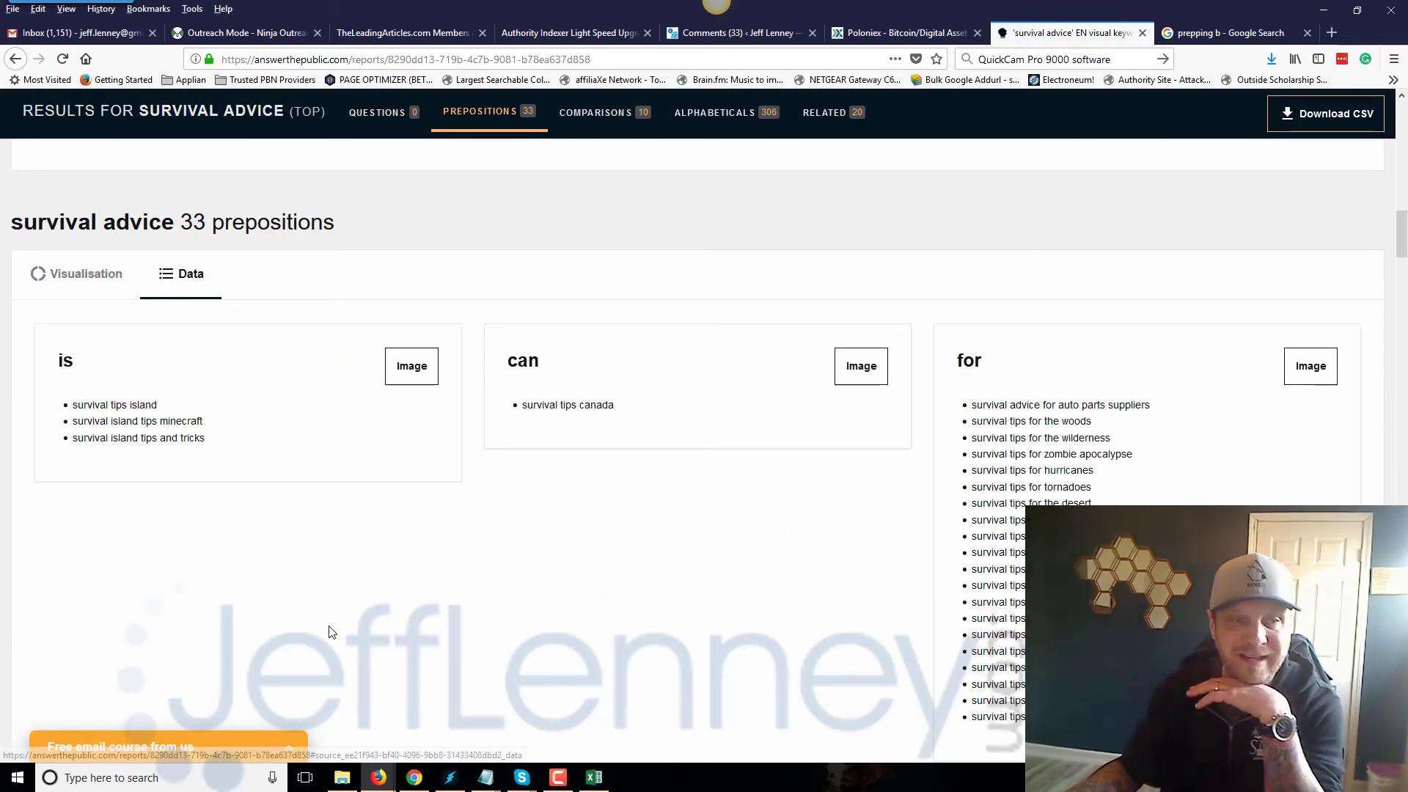
pyautogui.scroll(-3, 342, 584)
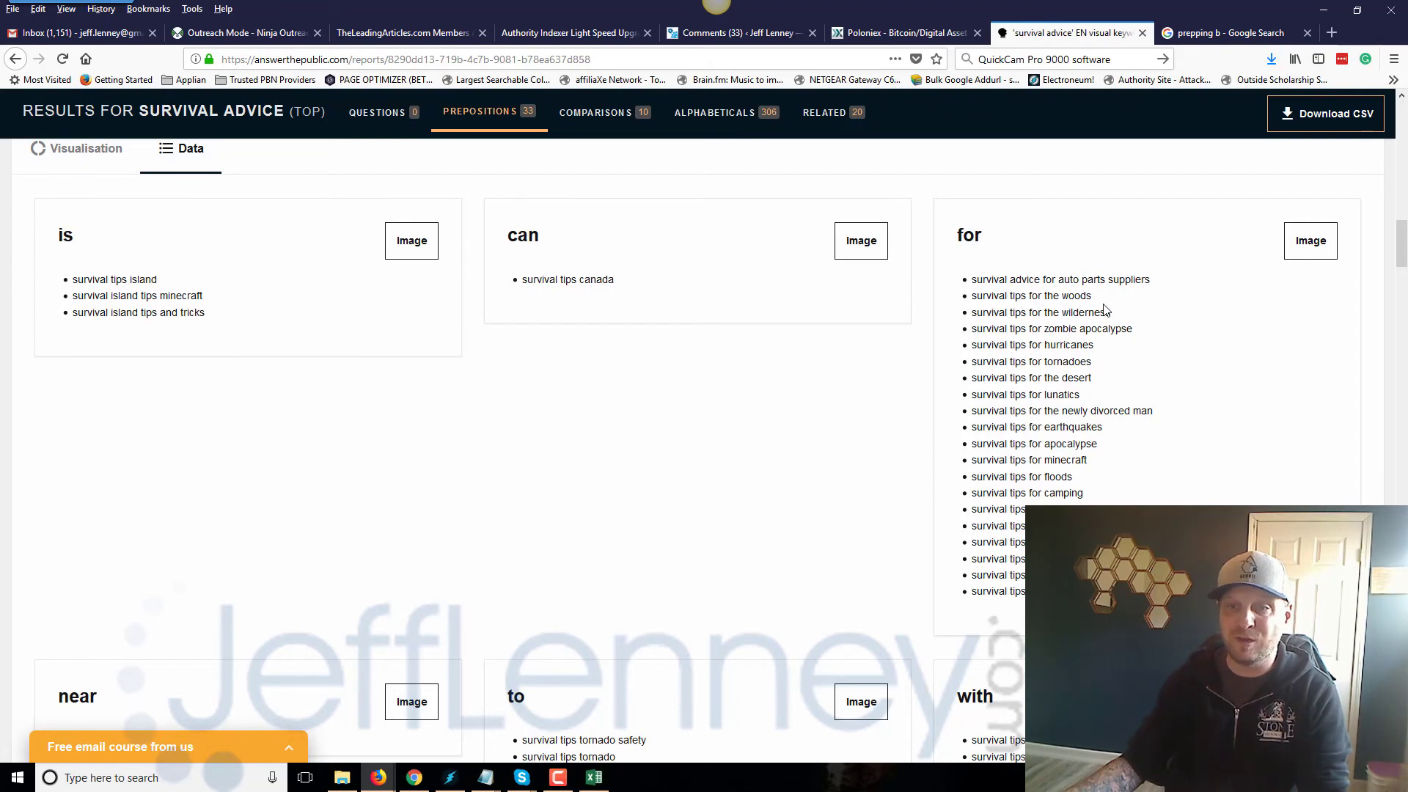
pyautogui.moveTo(1135, 330); pyautogui.dragTo(996, 334)
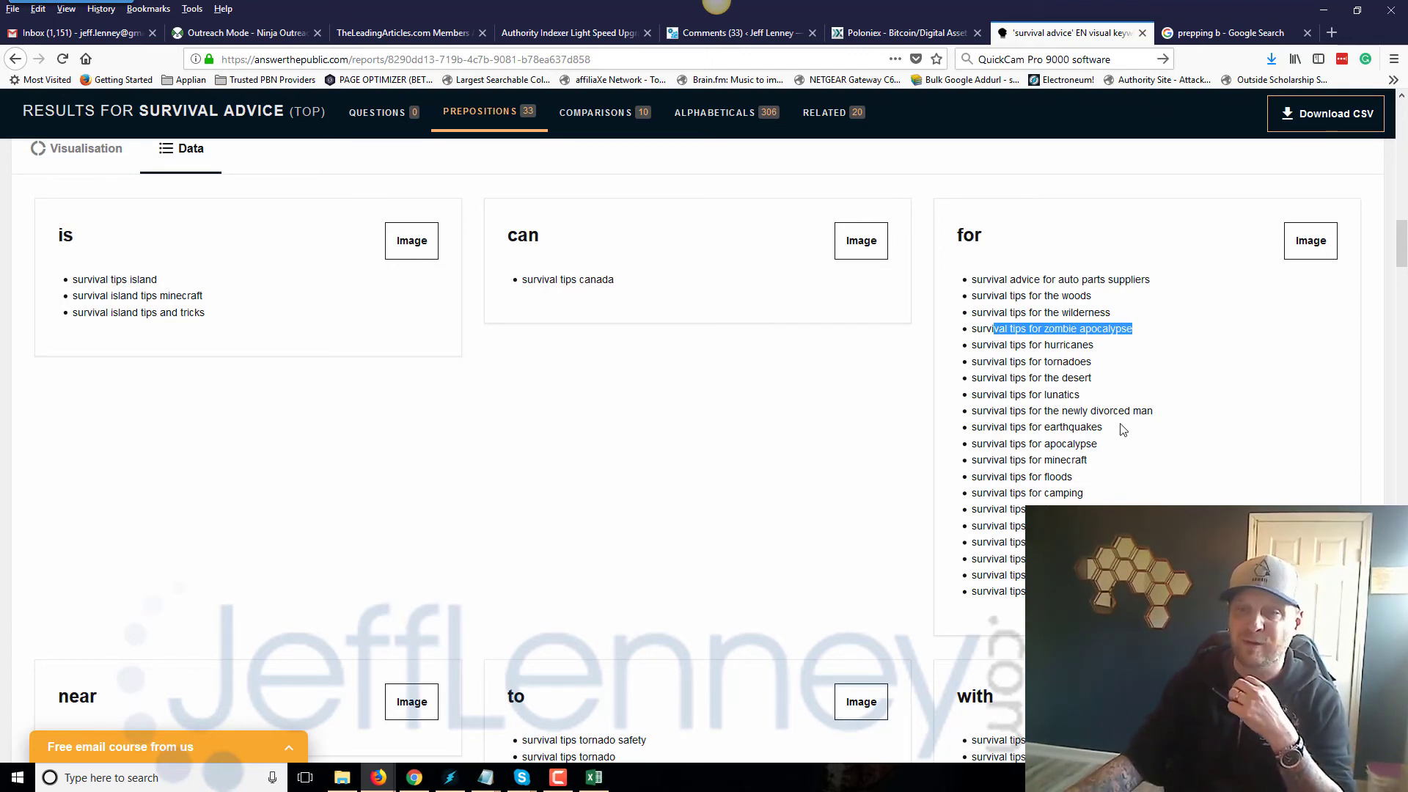
pyautogui.moveTo(1402, 242); pyautogui.dragTo(1402, 258)
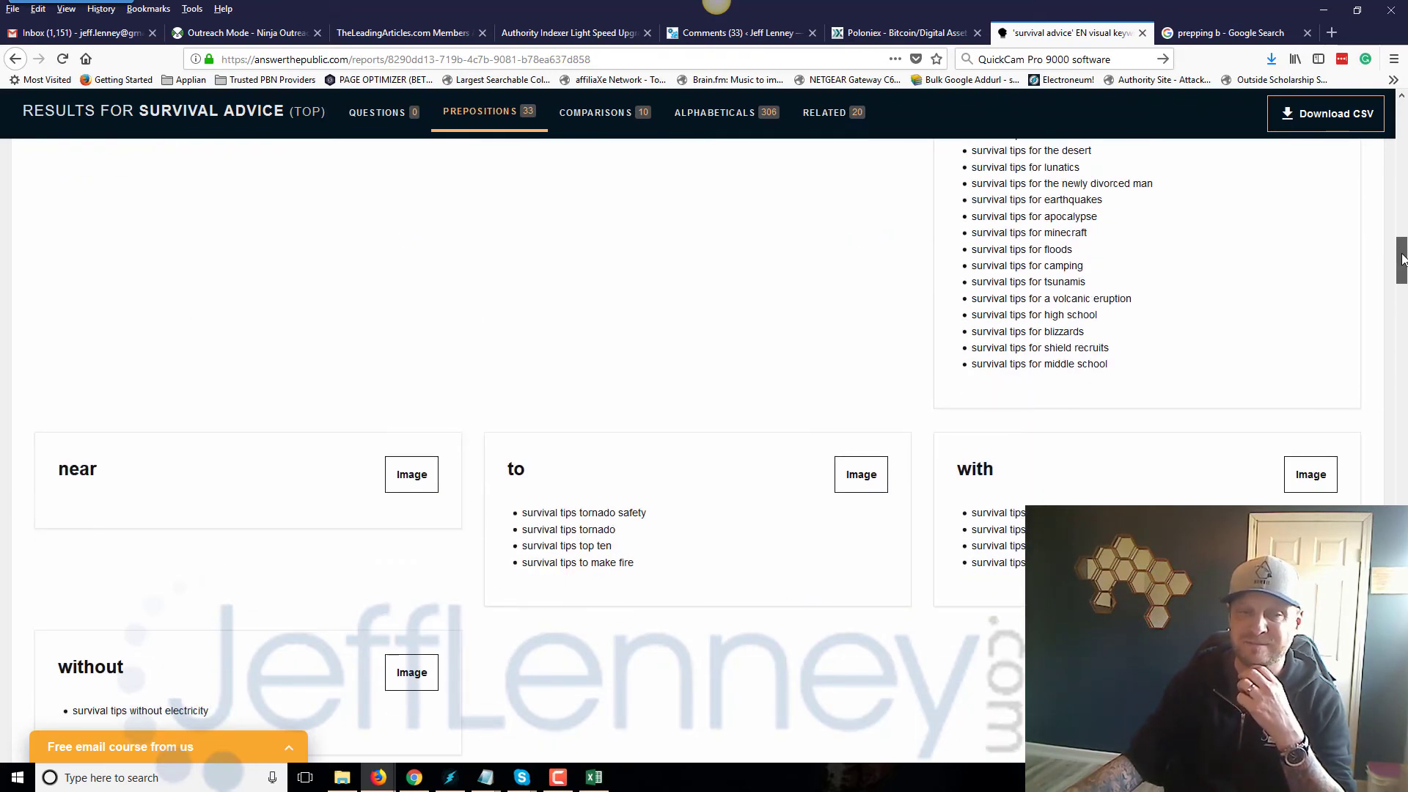
pyautogui.scroll(-2, 1403, 258)
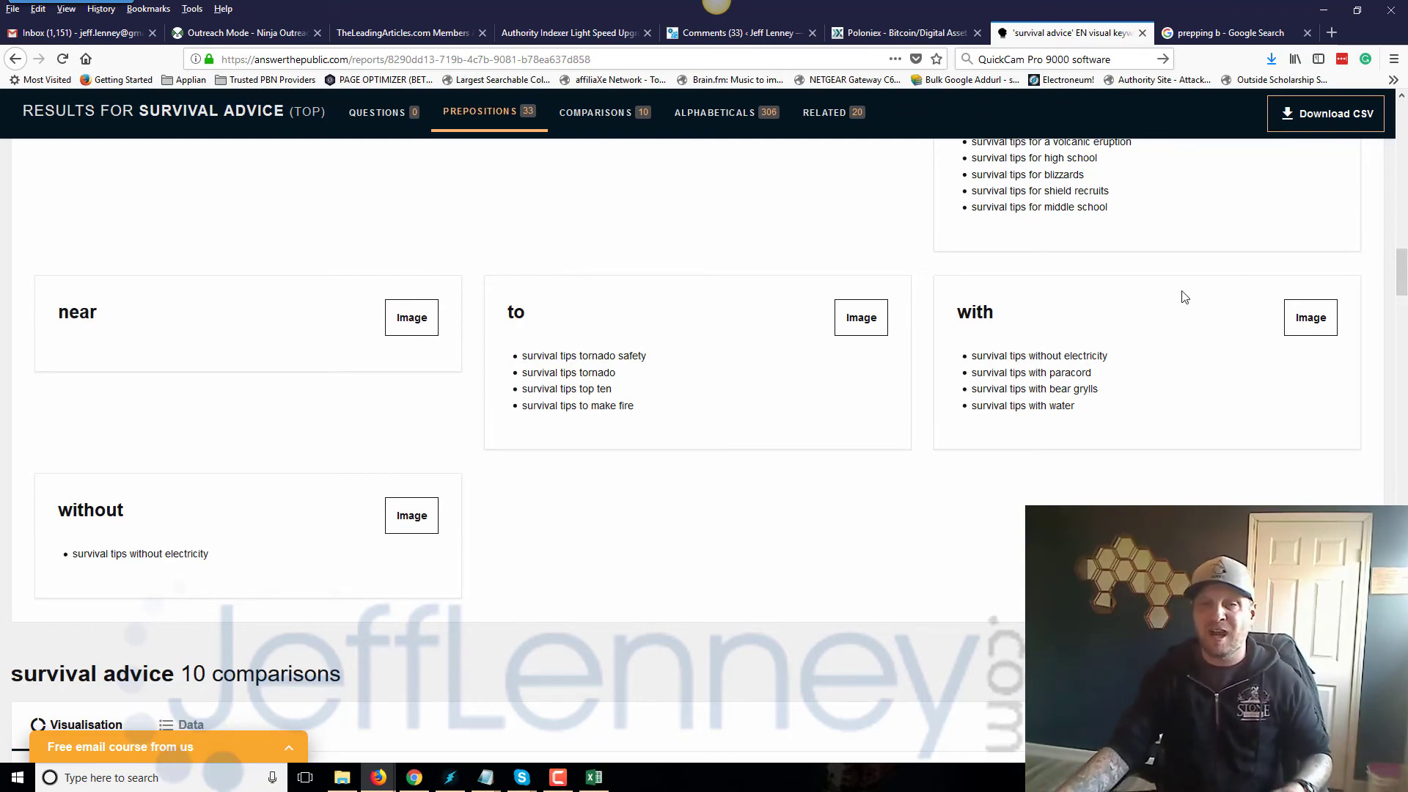
# - Show the comparisons of the "survival advice" report as a data list
pyautogui.moveTo(1403, 264); pyautogui.dragTo(1403, 304)
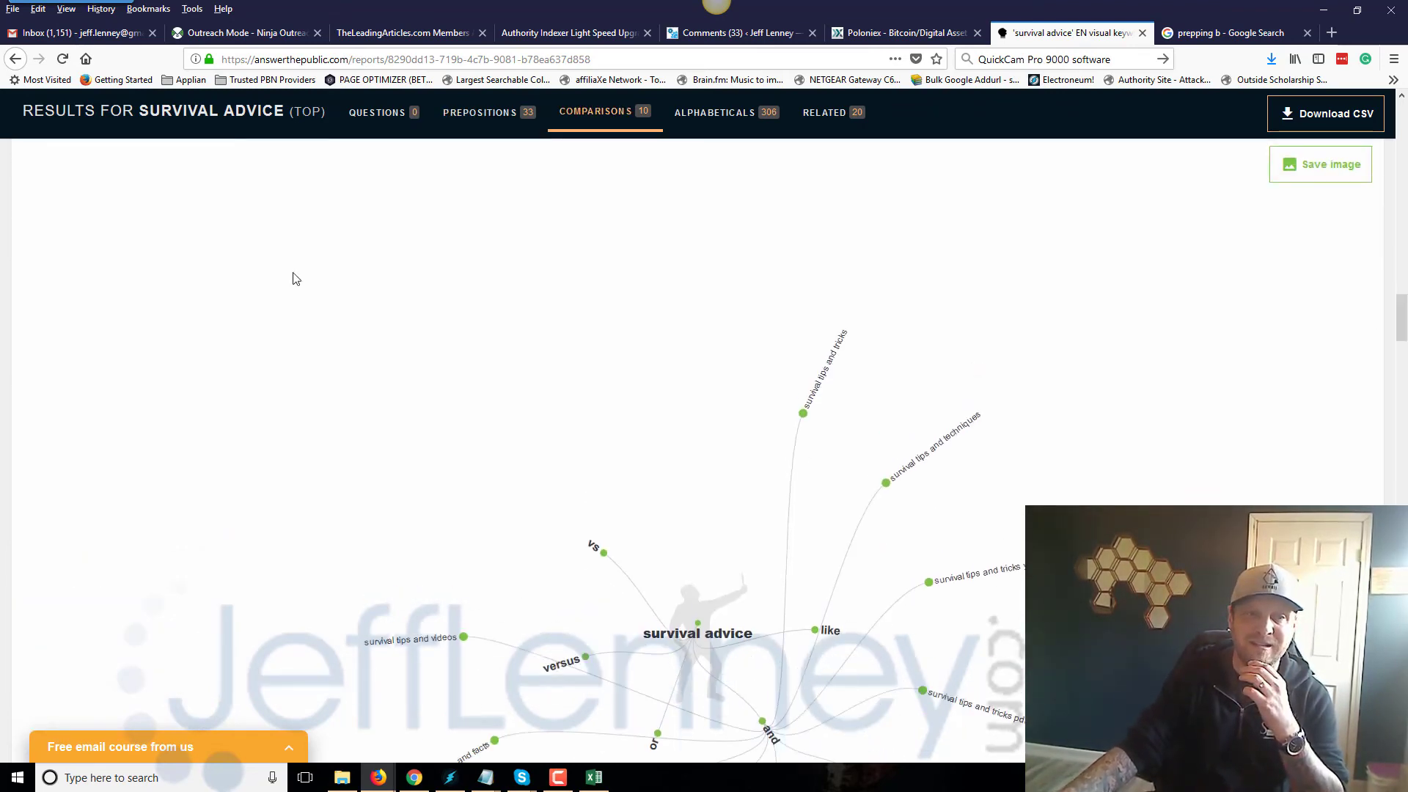
pyautogui.scroll(2, 293, 275)
pyautogui.click(192, 225)
# - Look through the alphabeticals from y to n, highlighting "survival tips with paracord" and "survival tips water purification", and return to the report's start
pyautogui.middleClick(349, 507)
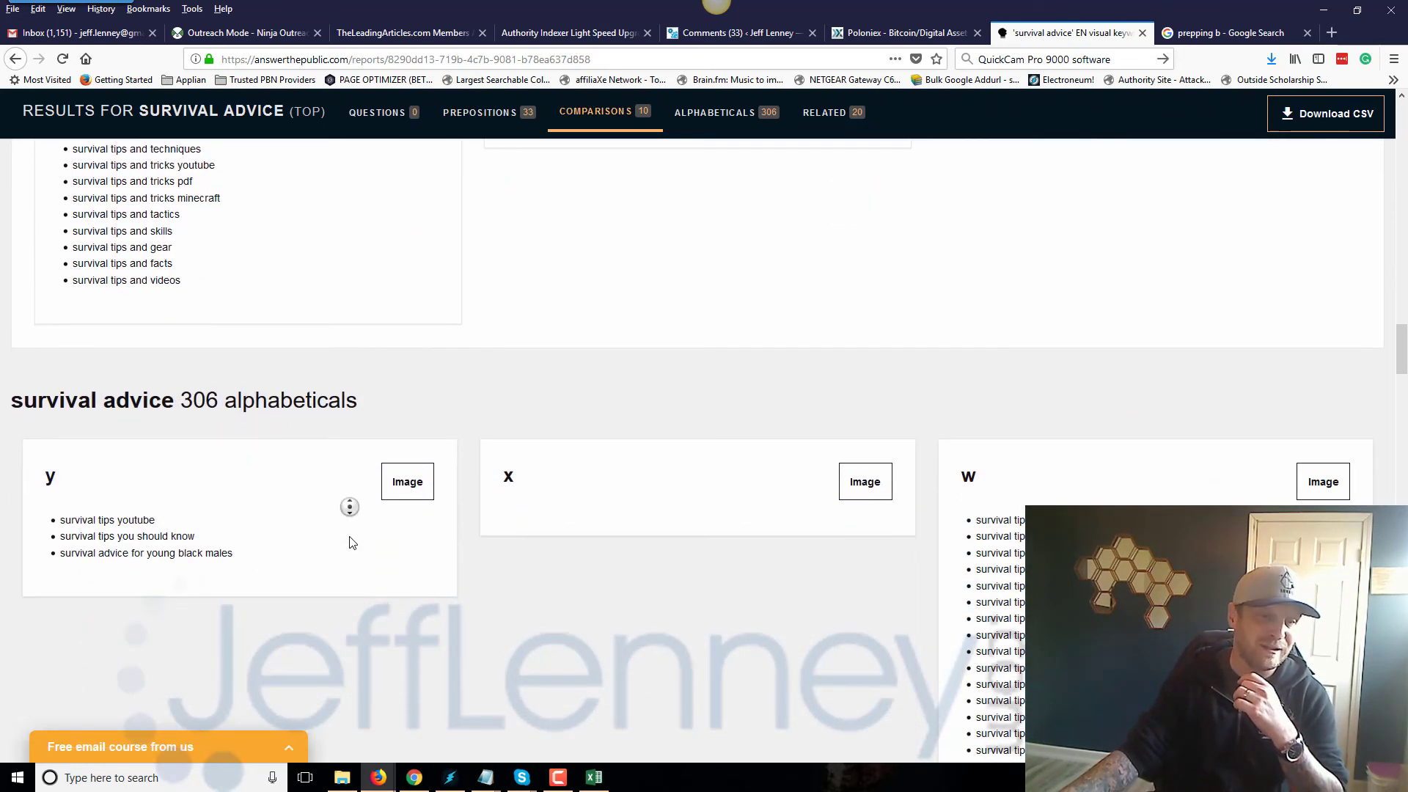
pyautogui.middleClick(346, 575)
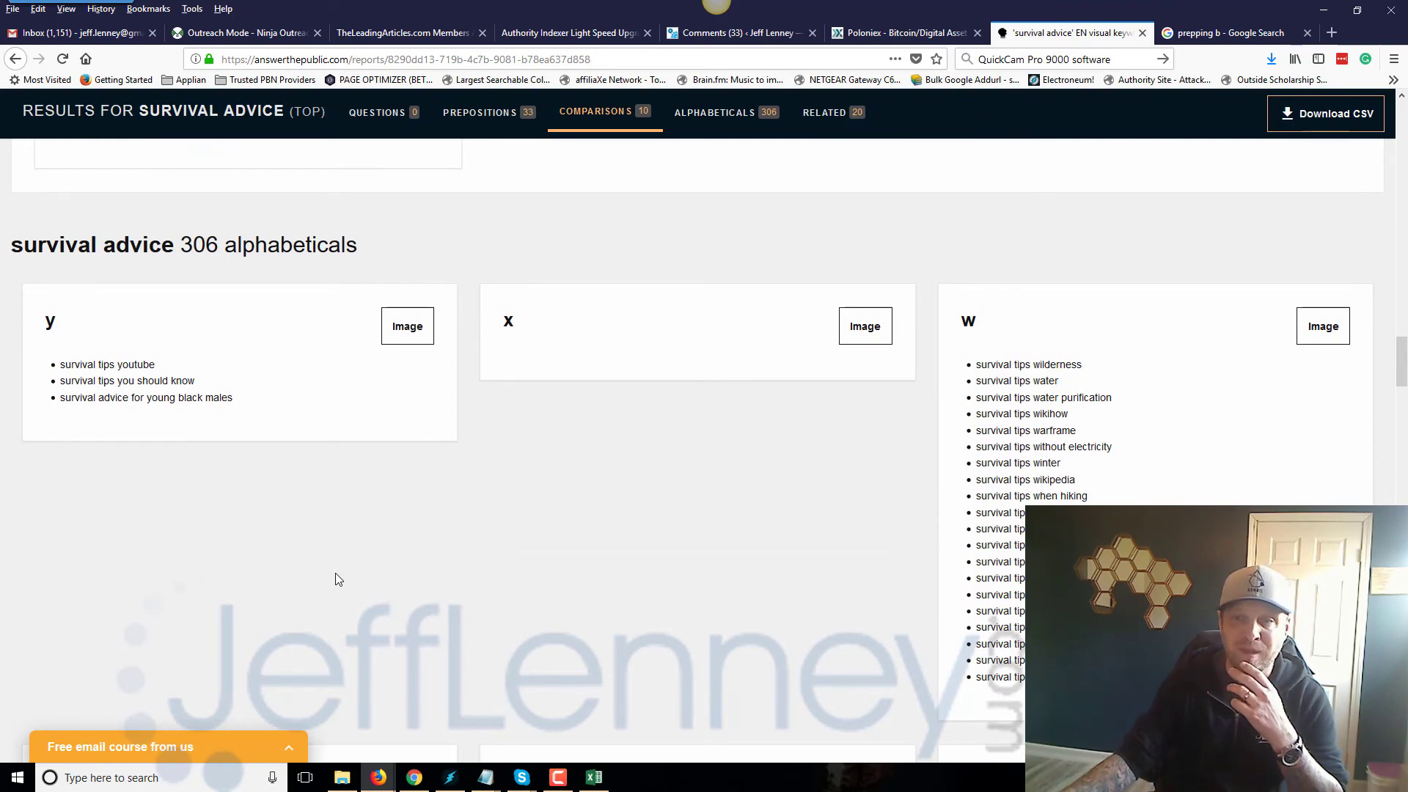
pyautogui.middleClick(333, 539)
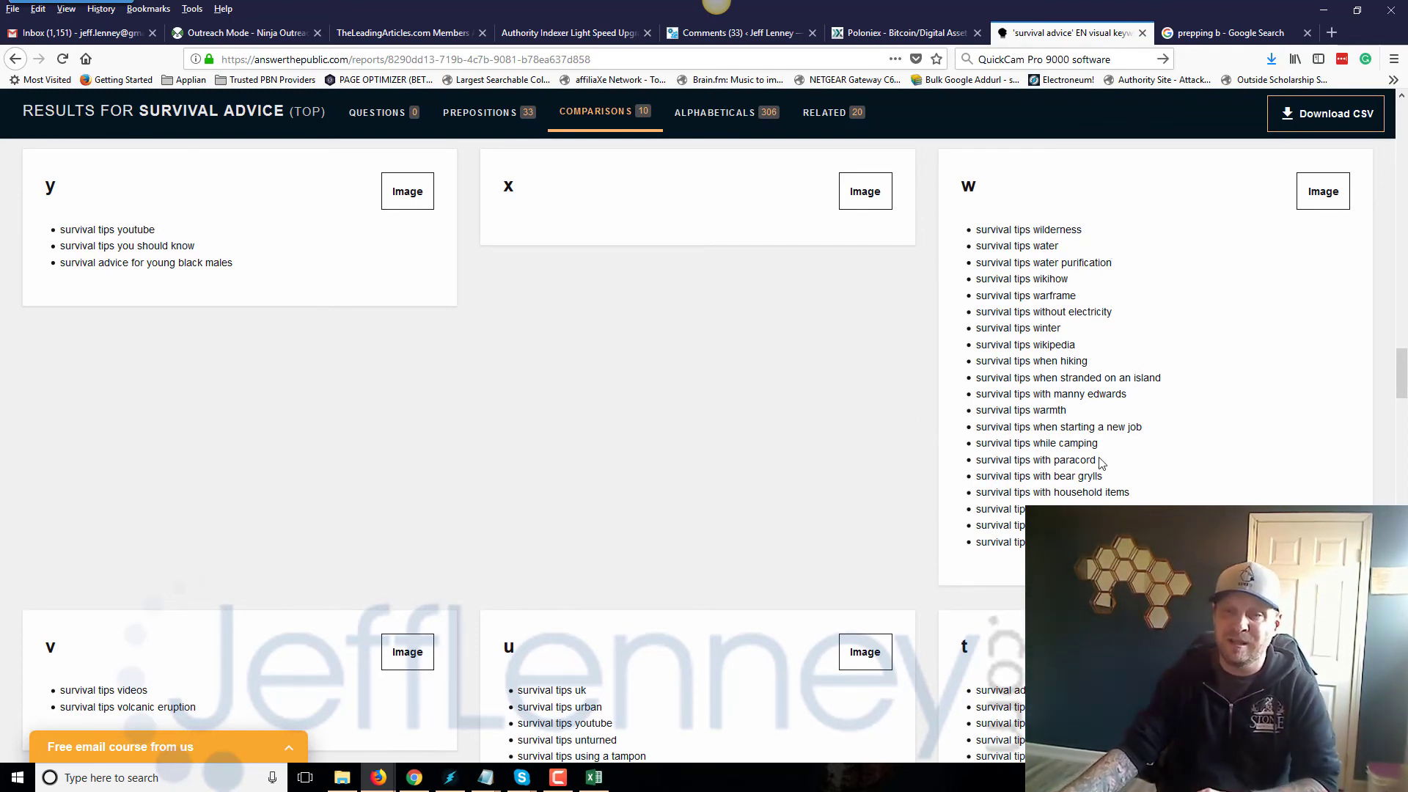
pyautogui.moveTo(1099, 462); pyautogui.dragTo(1017, 459)
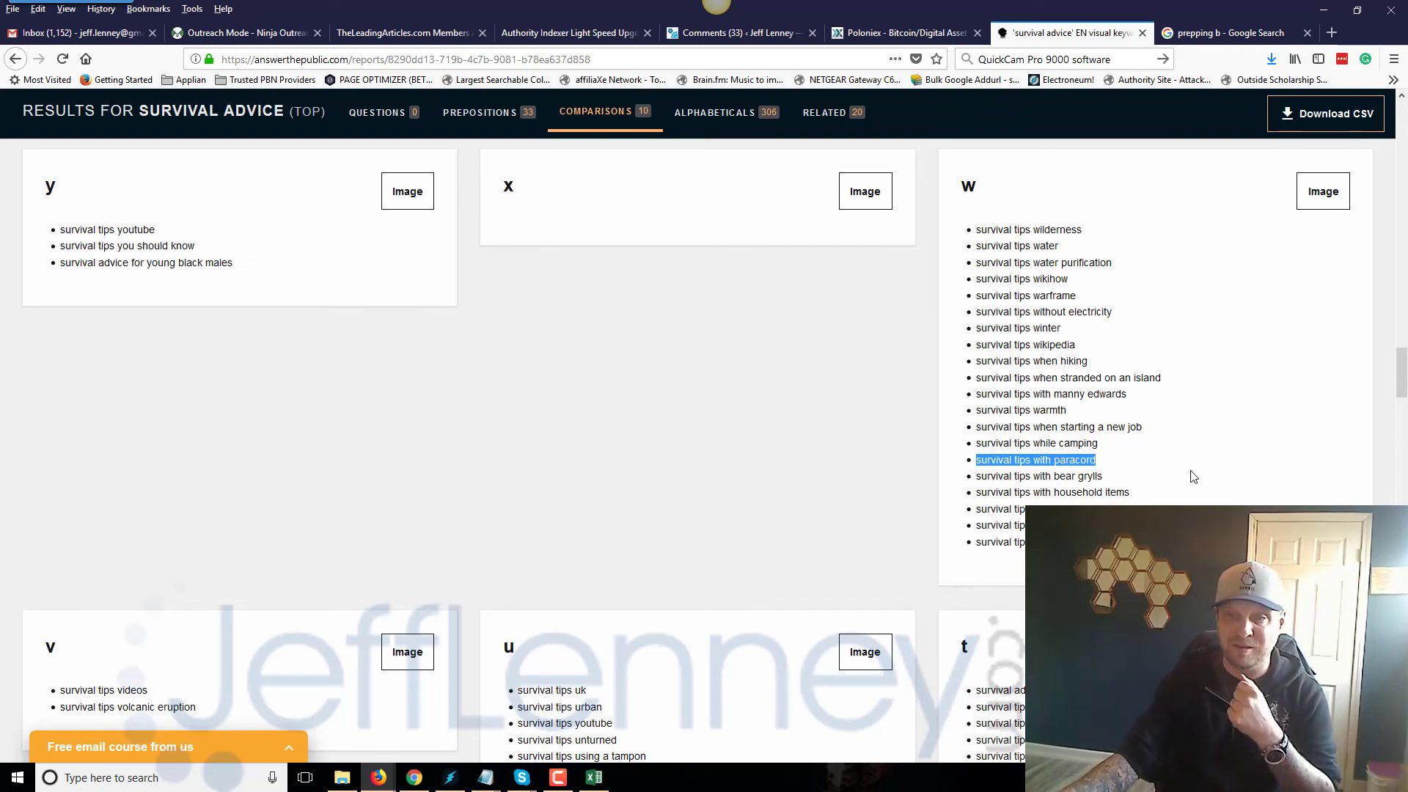
pyautogui.moveTo(1113, 263); pyautogui.dragTo(974, 265)
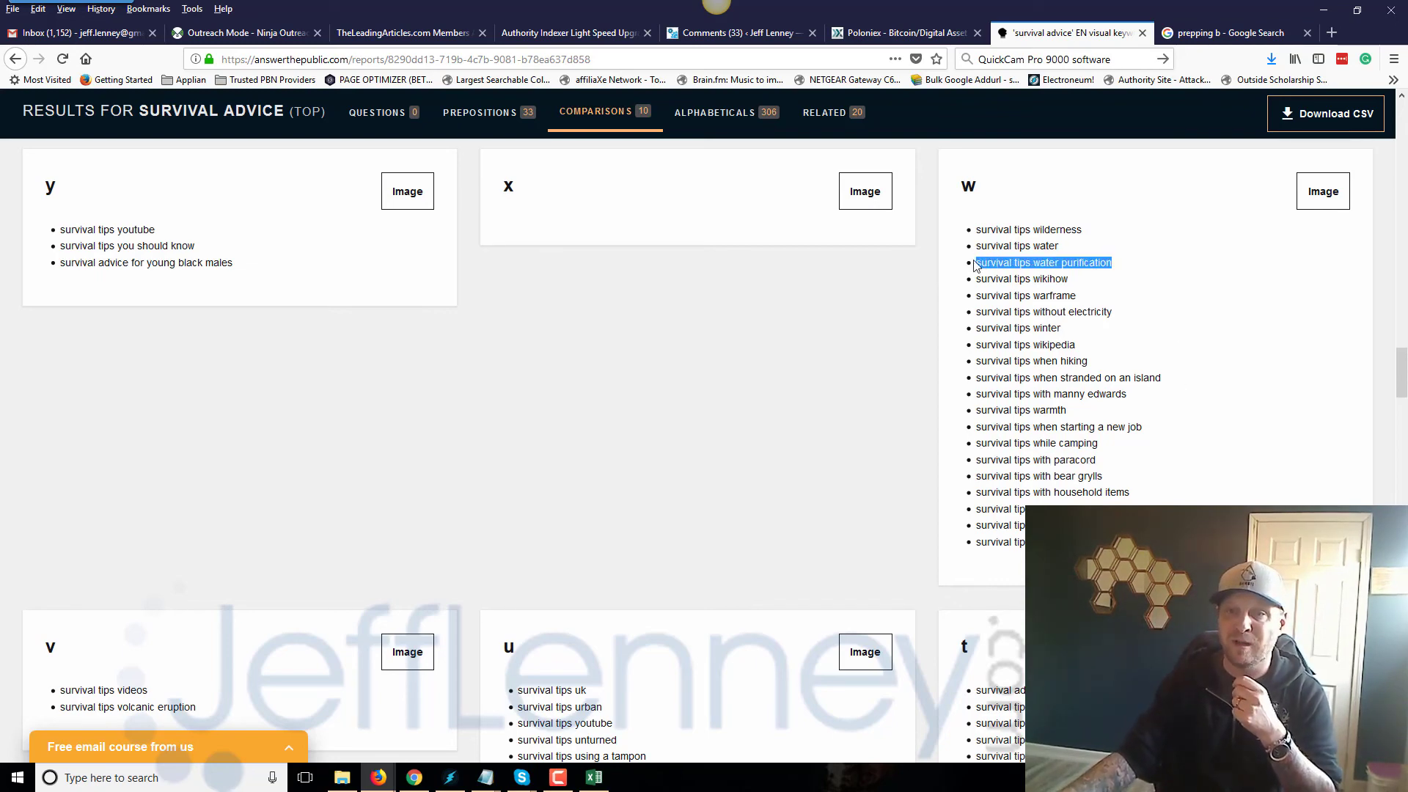
pyautogui.click(1374, 385)
pyautogui.moveTo(1403, 363); pyautogui.dragTo(1403, 425)
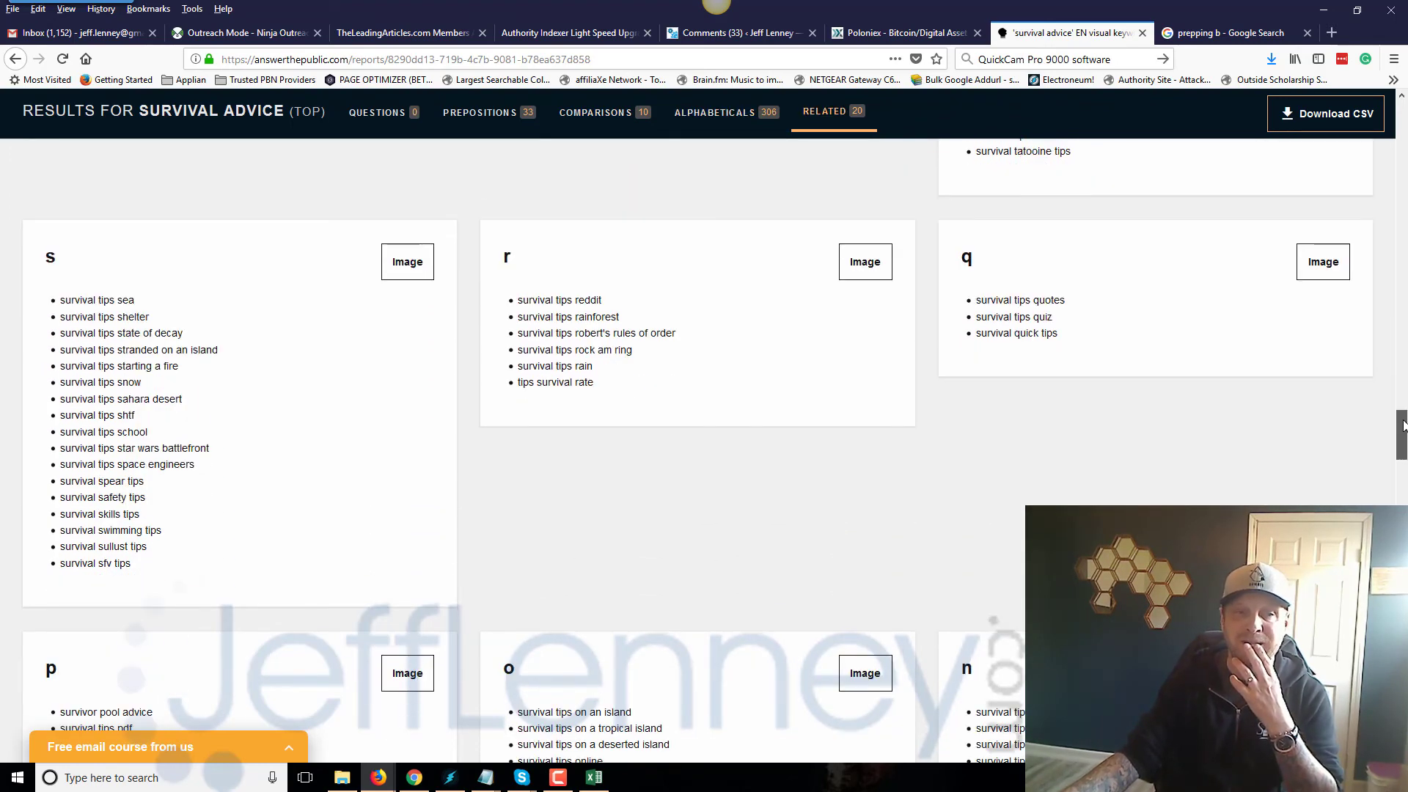
pyautogui.moveTo(1403, 426); pyautogui.dragTo(1403, 453)
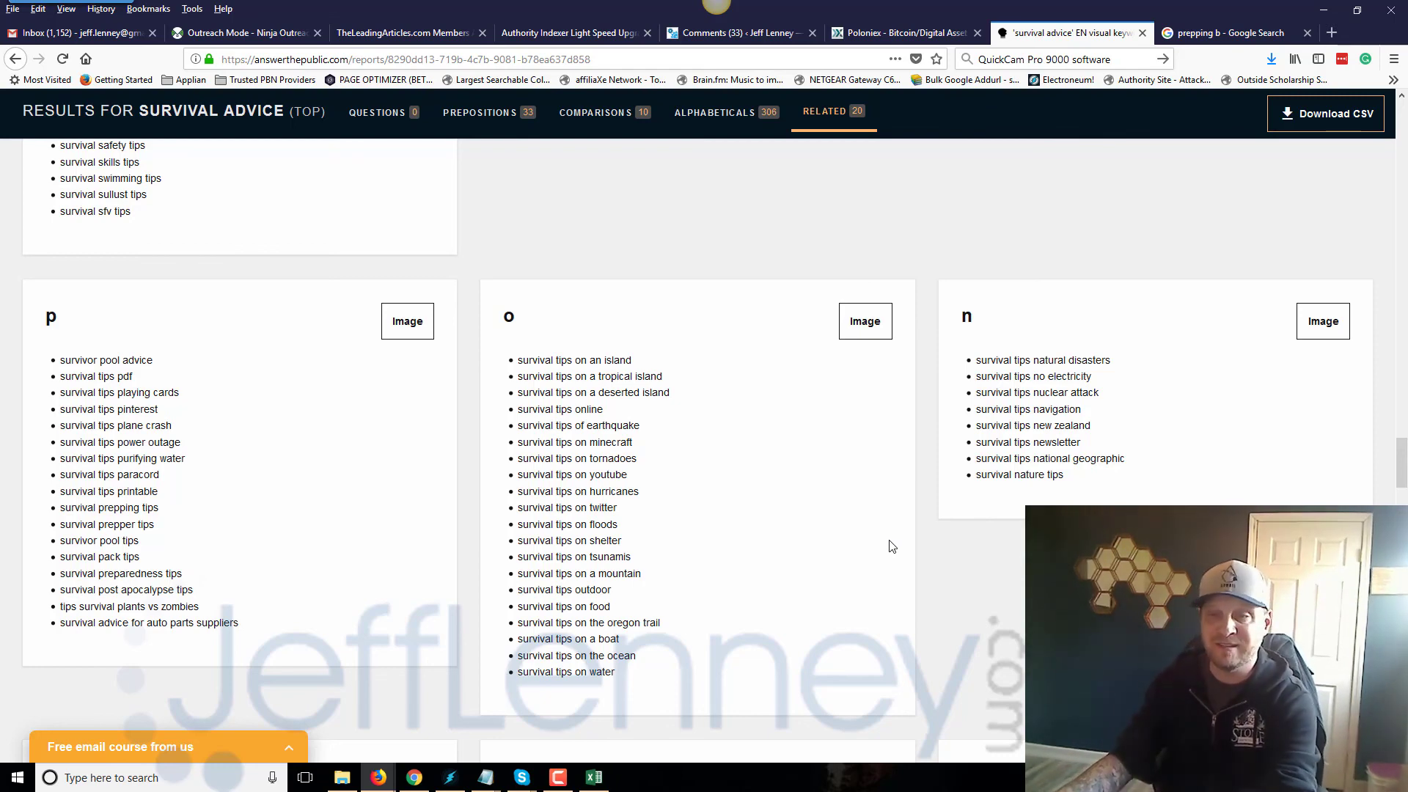
pyautogui.press('Home')
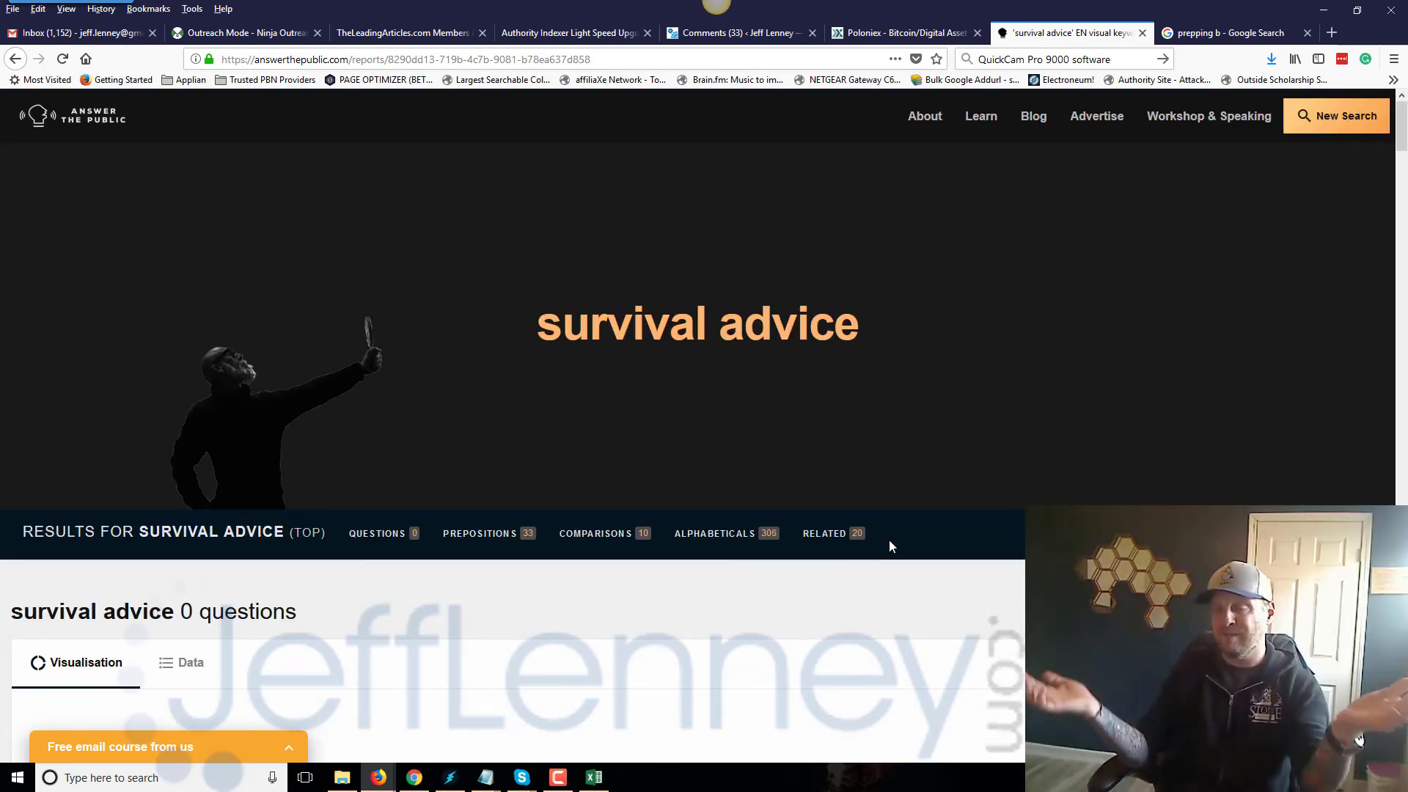